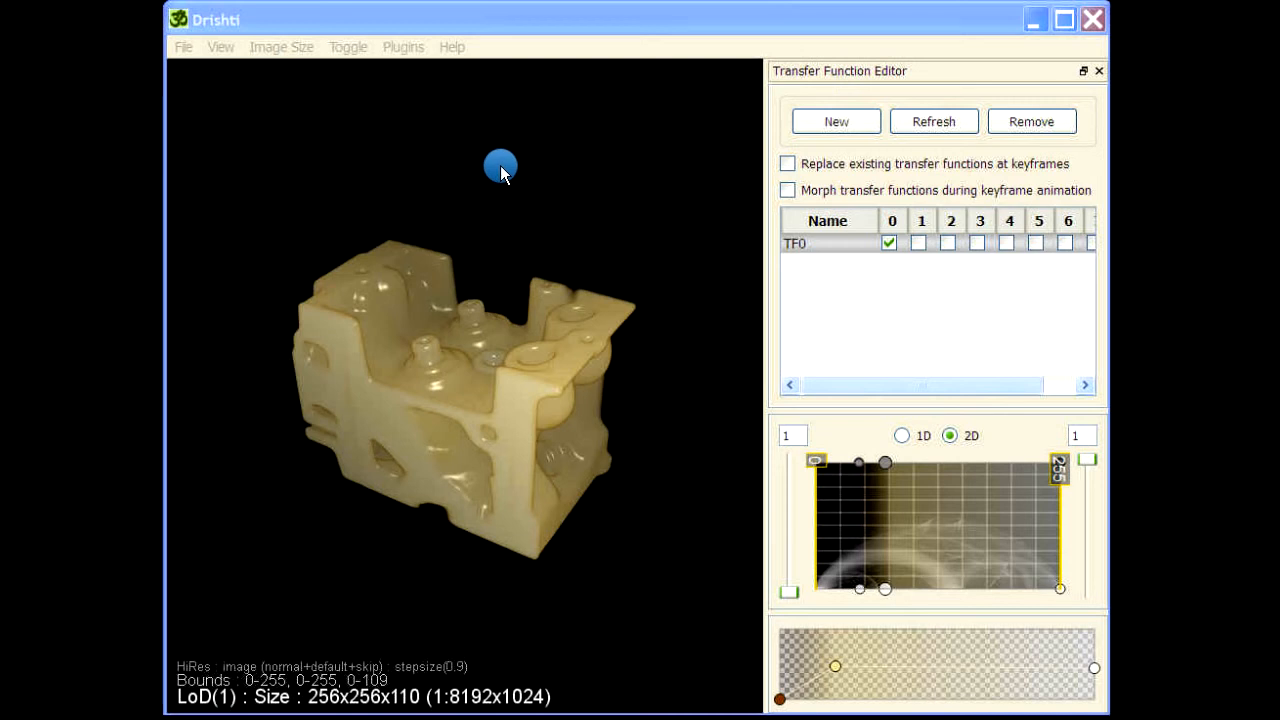
Rotate the volume and add a color legend to the display with the colorbar command.
left_click_drag(606, 597, 343, 600)
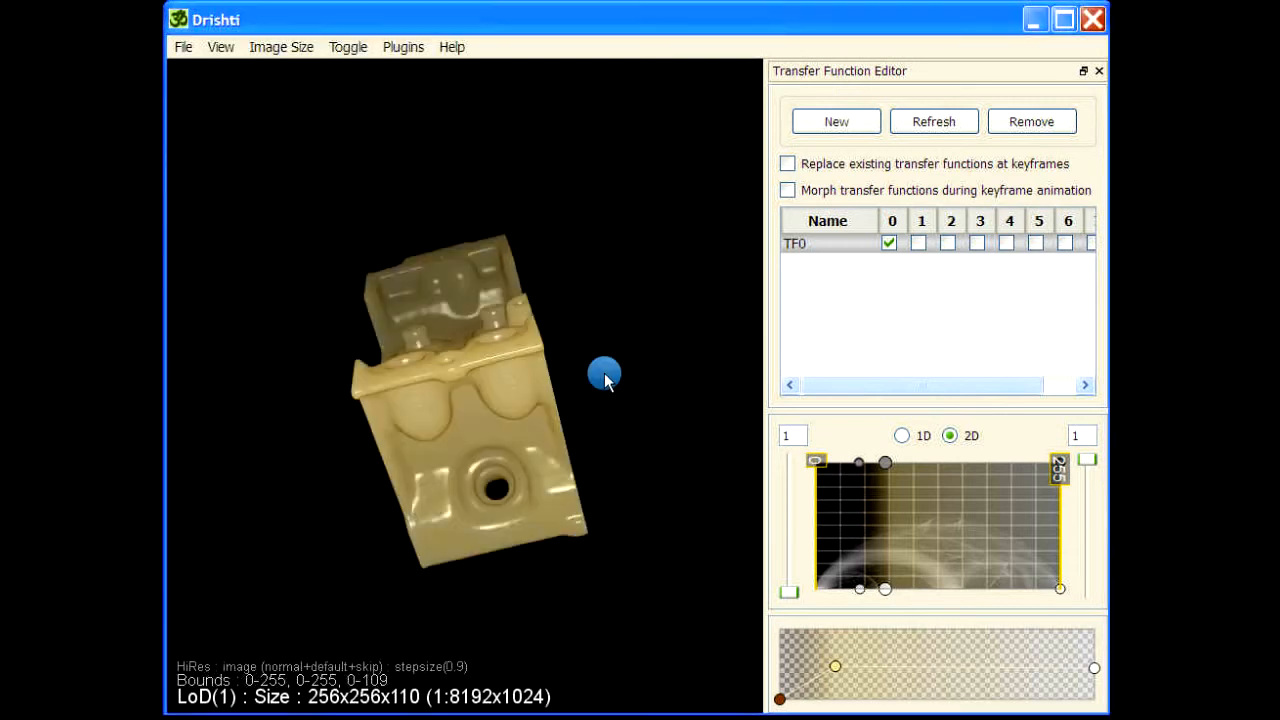
left_click_drag(604, 373, 757, 471)
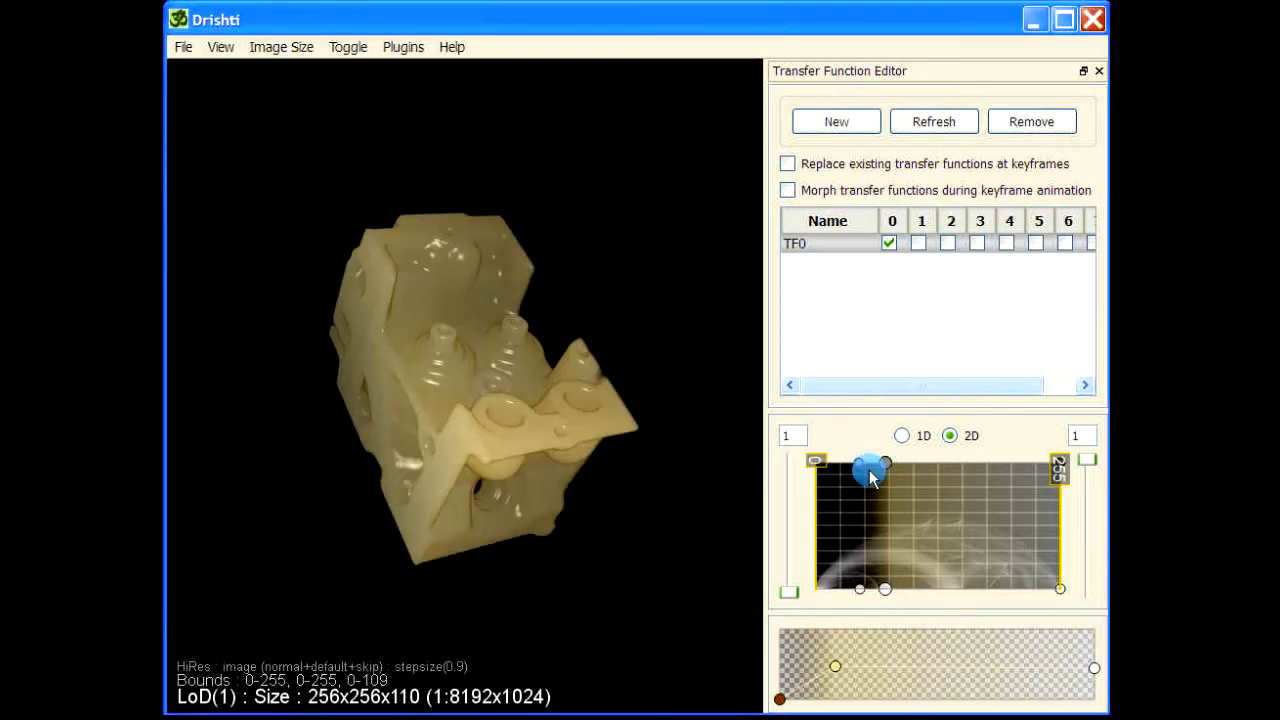
left_click_drag(634, 611, 594, 240)
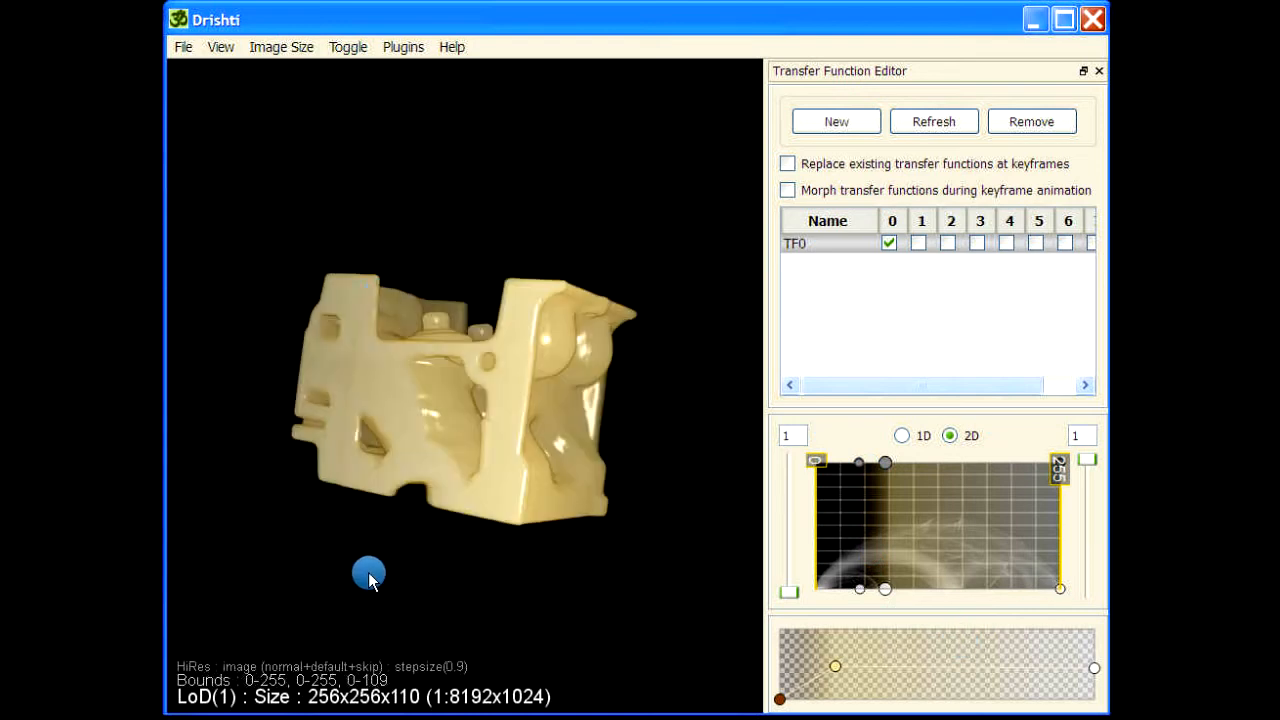
left_click_drag(370, 578, 237, 123)
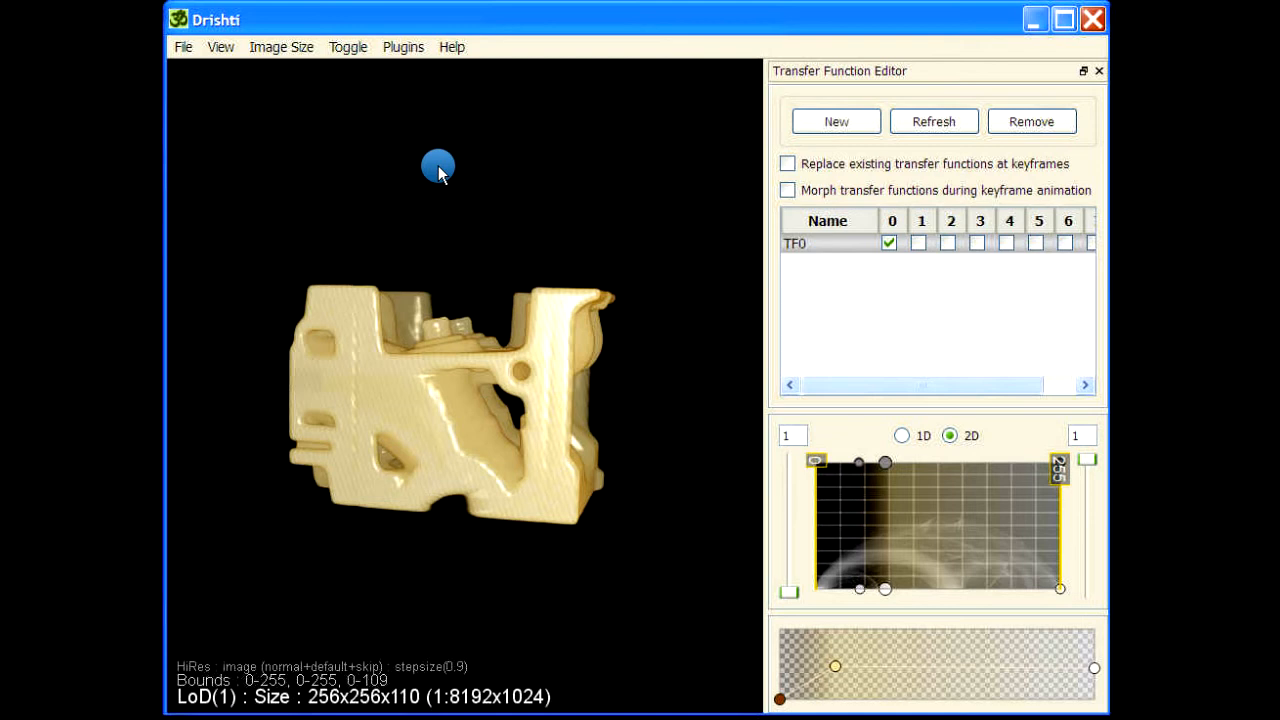
key("space")
left_click(865, 207)
scroll(873, 210, "down", 2)
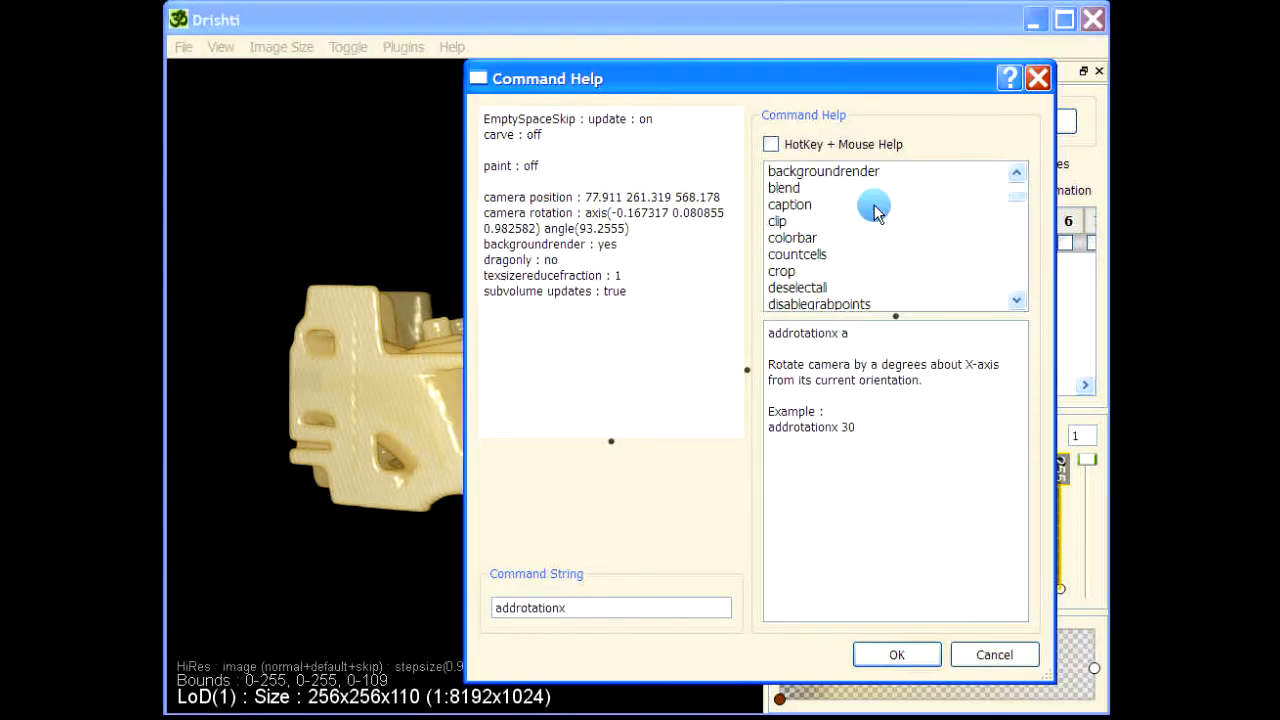
left_click(790, 239)
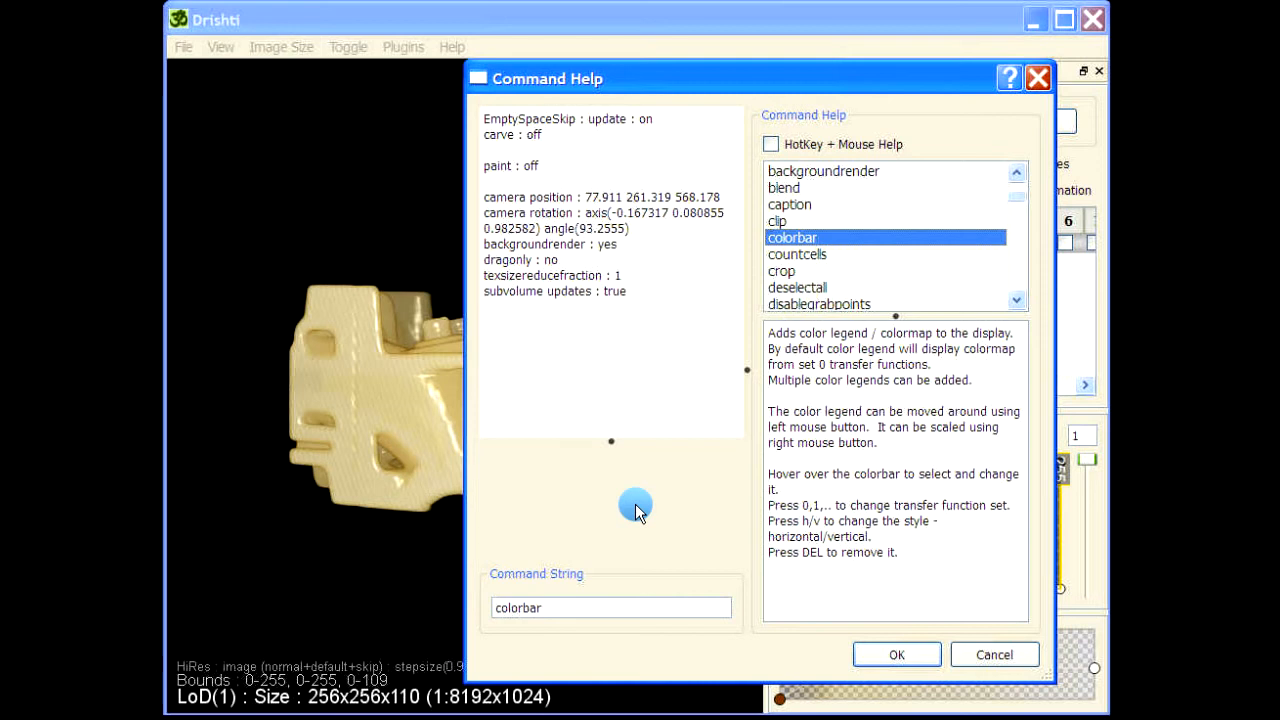
left_click(905, 655)
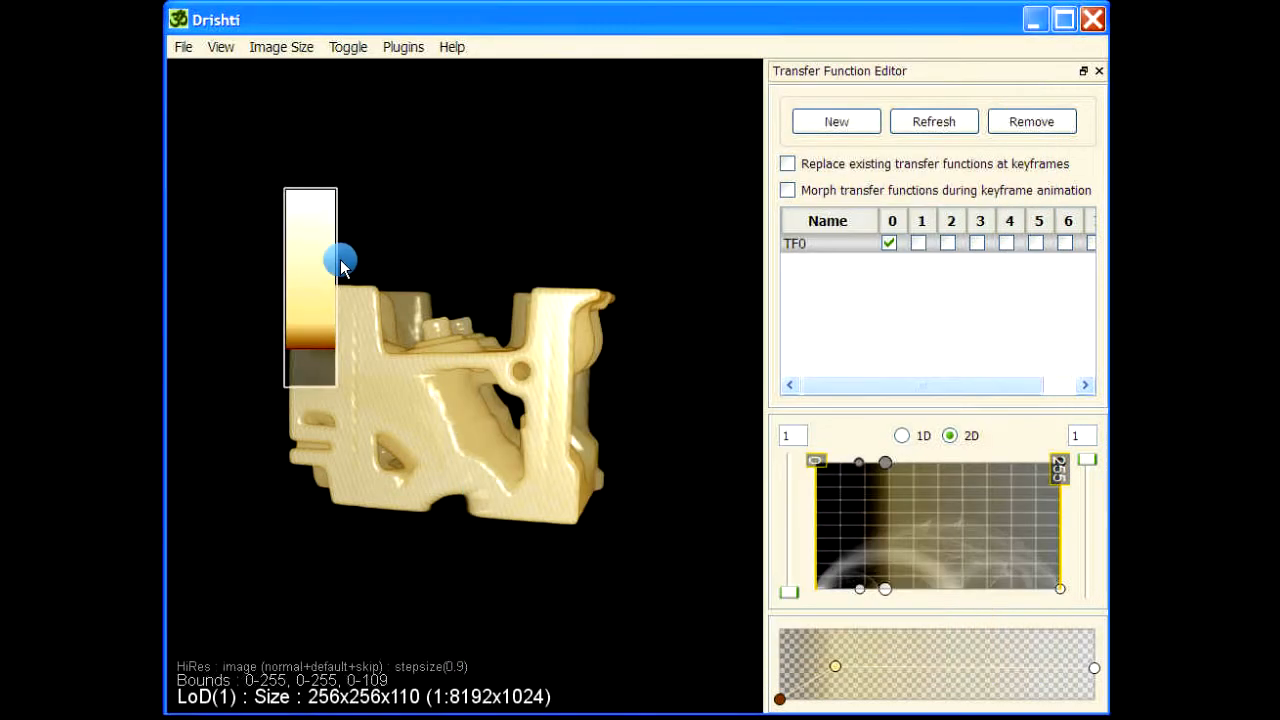
Switch the color legend to horizontal style, place it below the volume and enlarge it.
left_click_drag(309, 251, 252, 195)
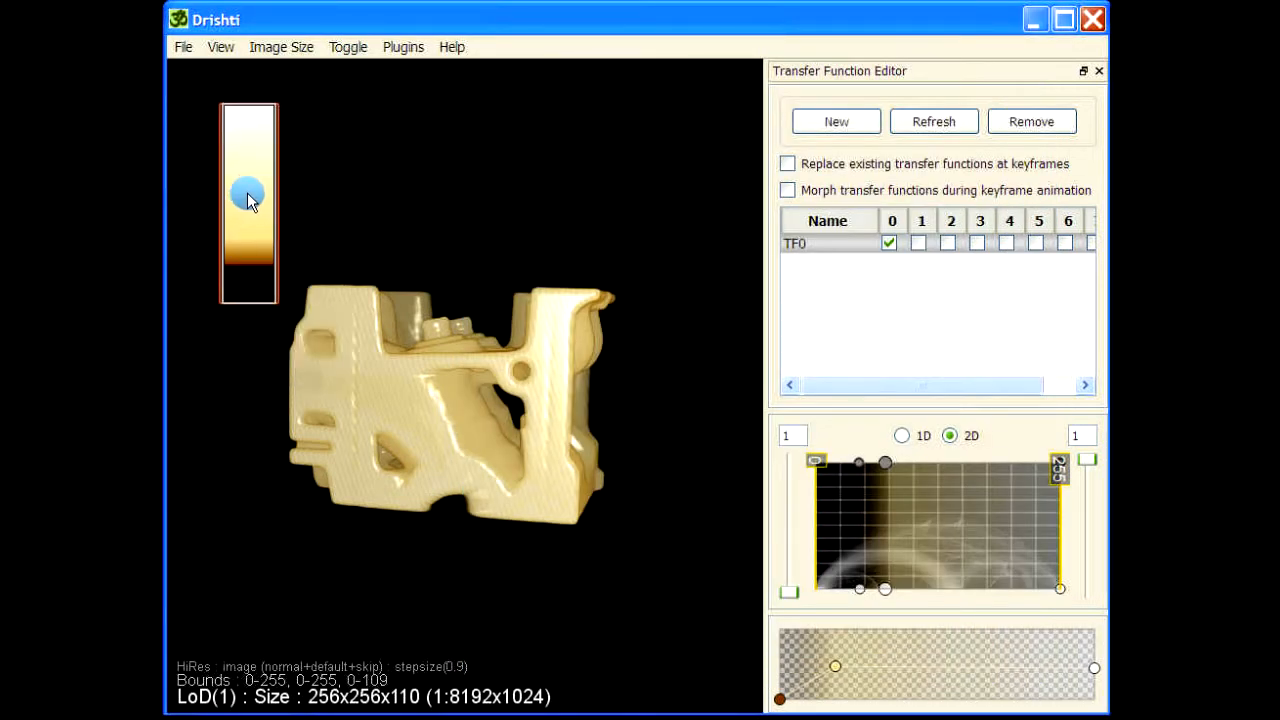
key("h")
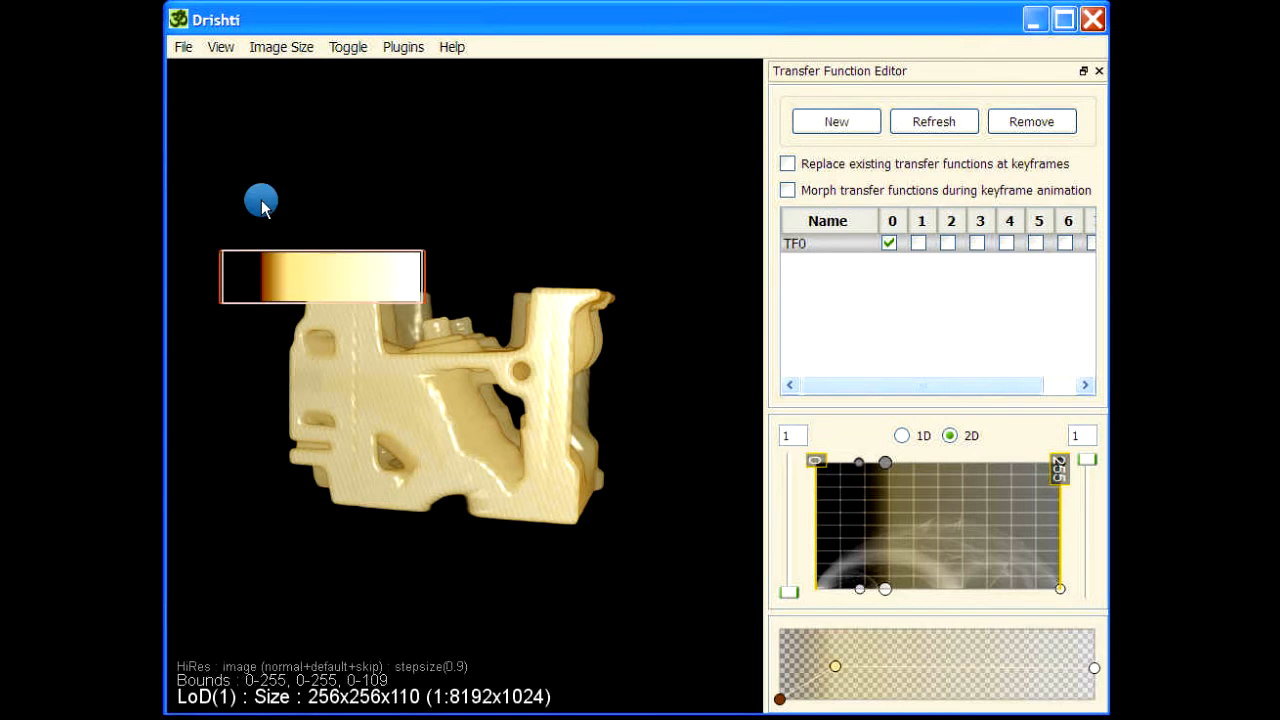
left_click_drag(344, 283, 557, 628)
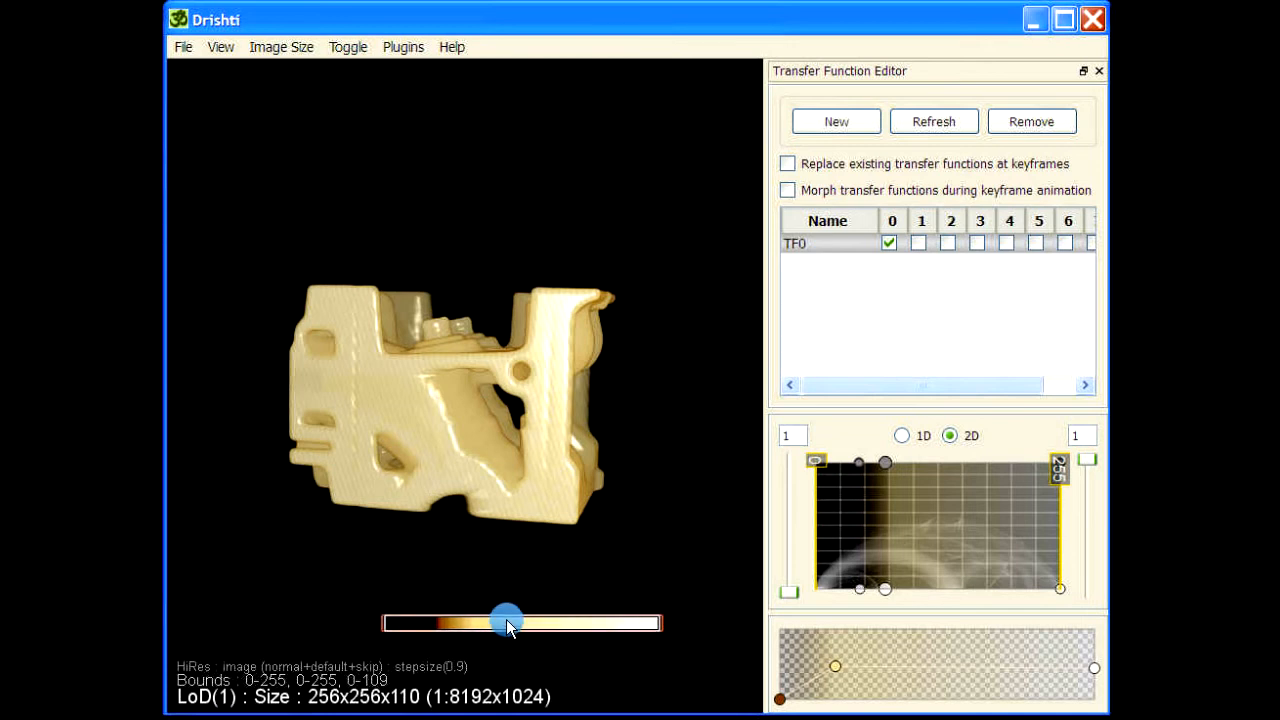
left_click_drag(510, 607, 511, 538)
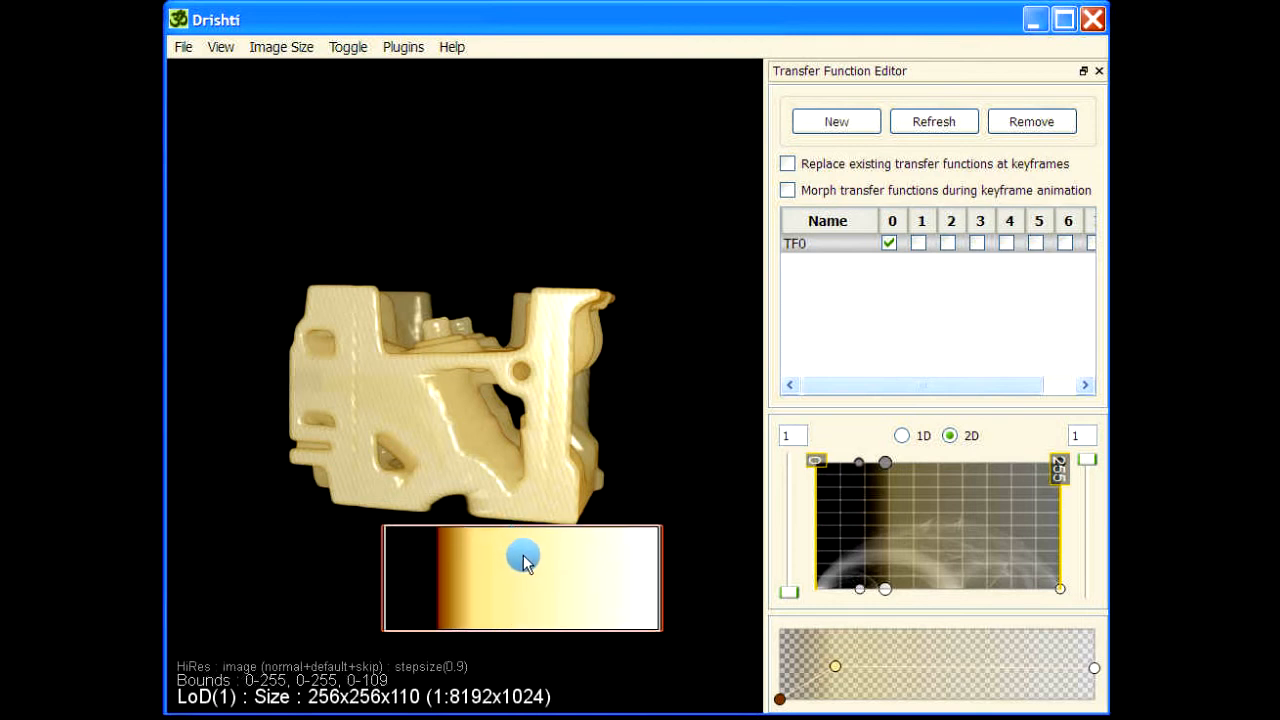
Cycle the legend's display style until it shows the opacity curve above the colors.
left_click(525, 563)
left_click(525, 563)
left_click(525, 563)
left_click(525, 563)
left_click(525, 563)
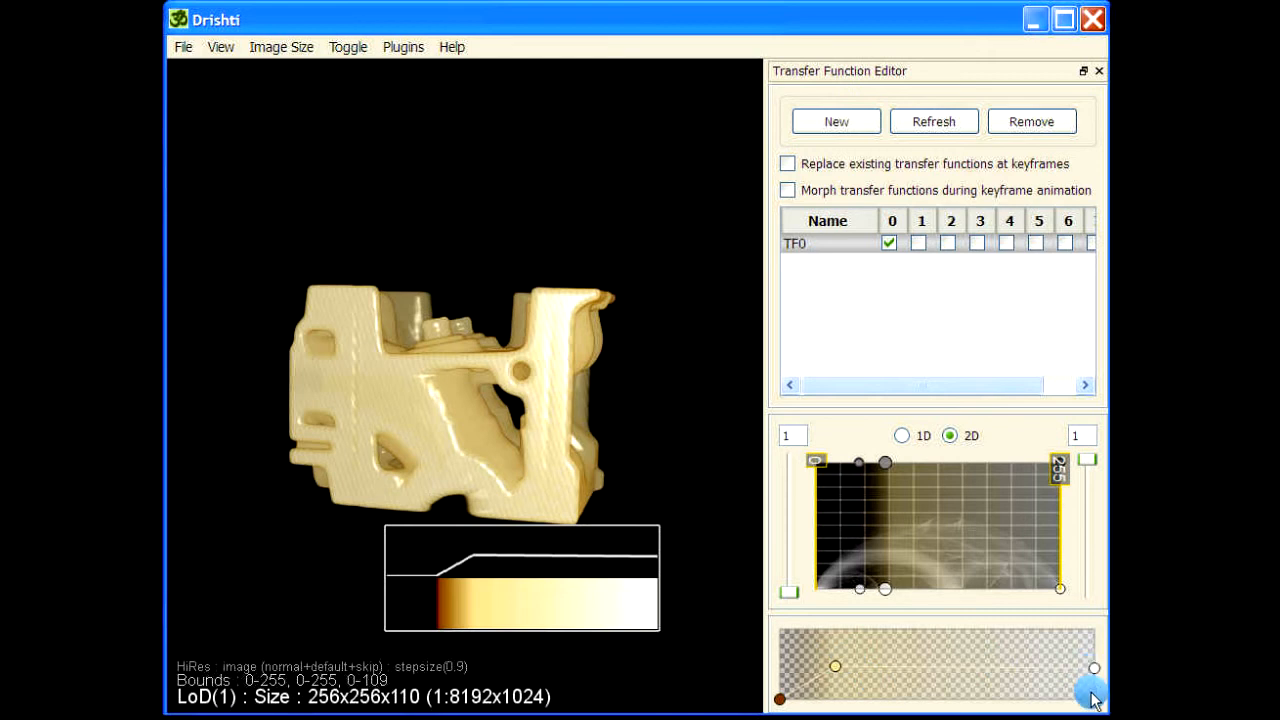
Reshape TF0's opacity curve by moving and adding points to narrow its color range.
left_click_drag(1089, 686, 993, 706)
left_click(940, 667)
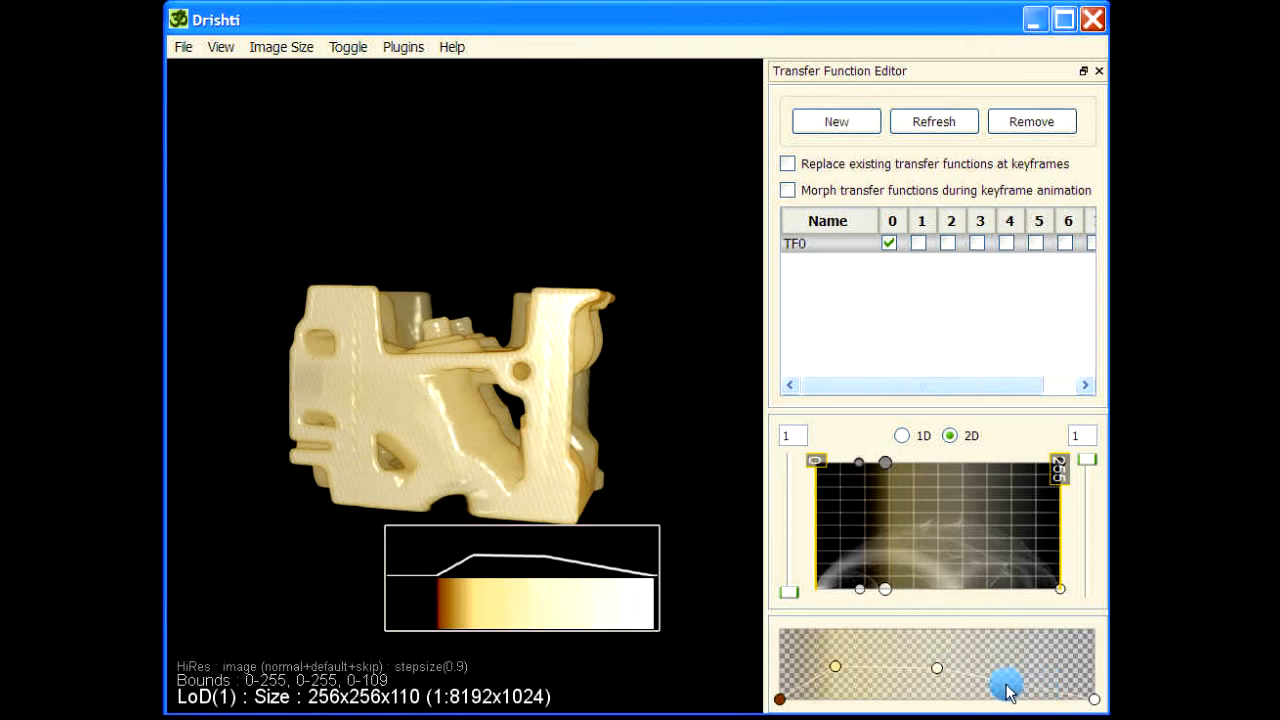
left_click(981, 689)
left_click_drag(962, 699, 886, 694)
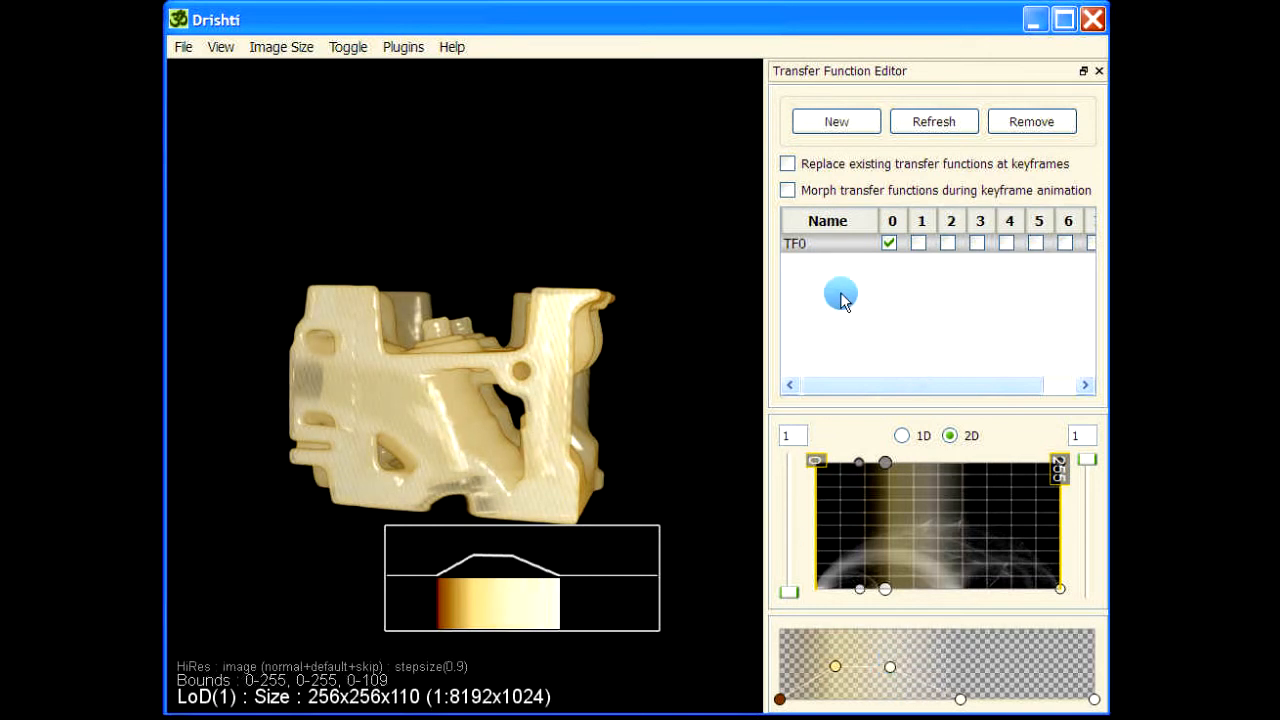
Create a new transfer function and move its region to the higher-intensity part of the 2D histogram.
left_click(838, 122)
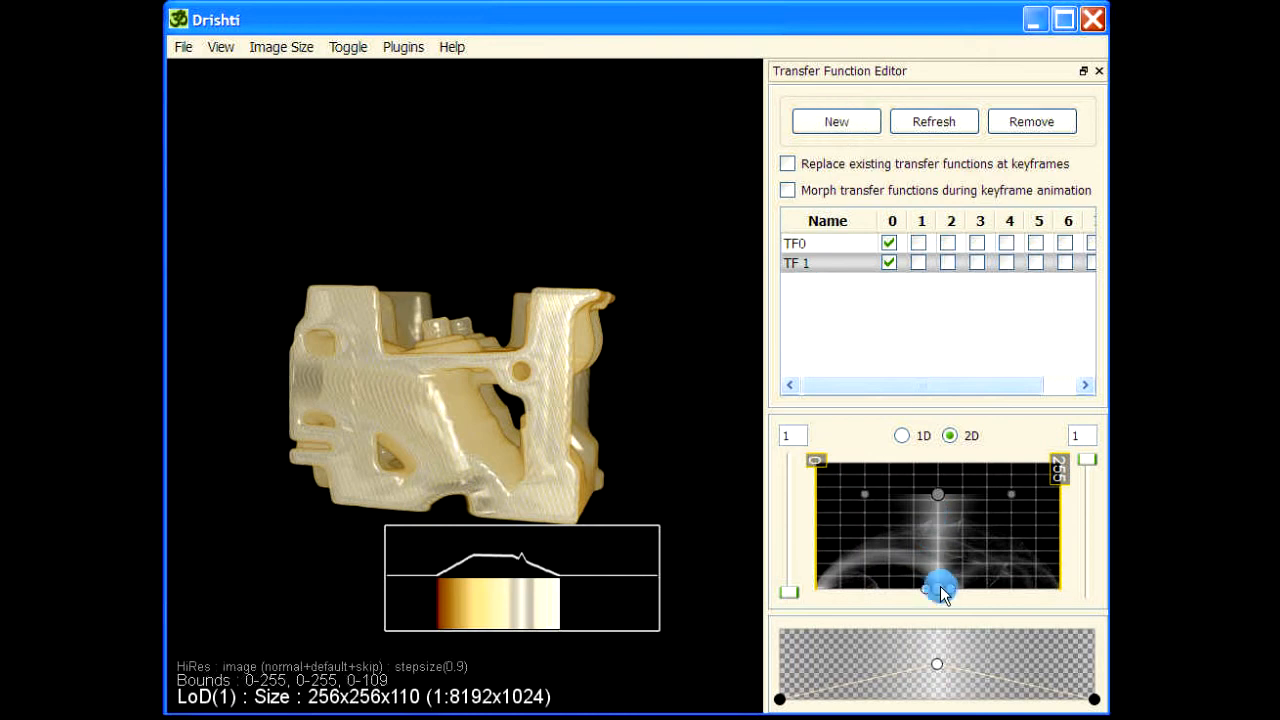
left_click_drag(946, 600, 1098, 594)
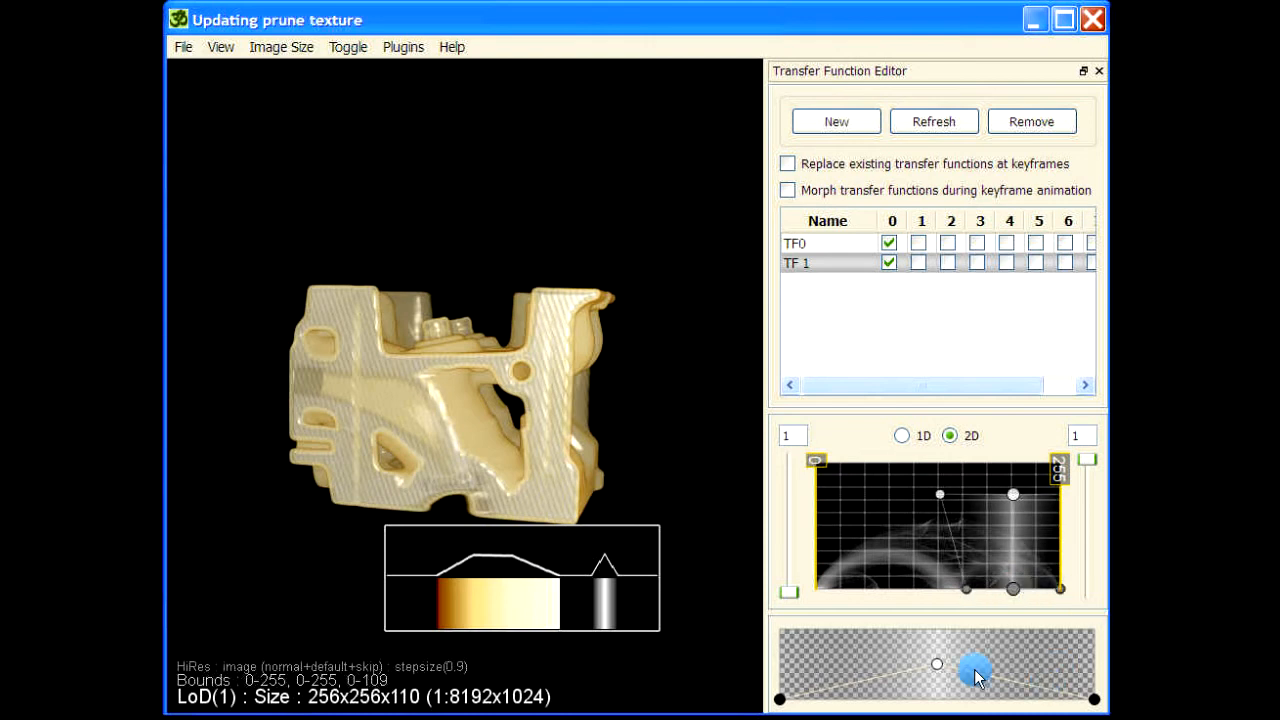
left_click_drag(939, 664, 986, 659)
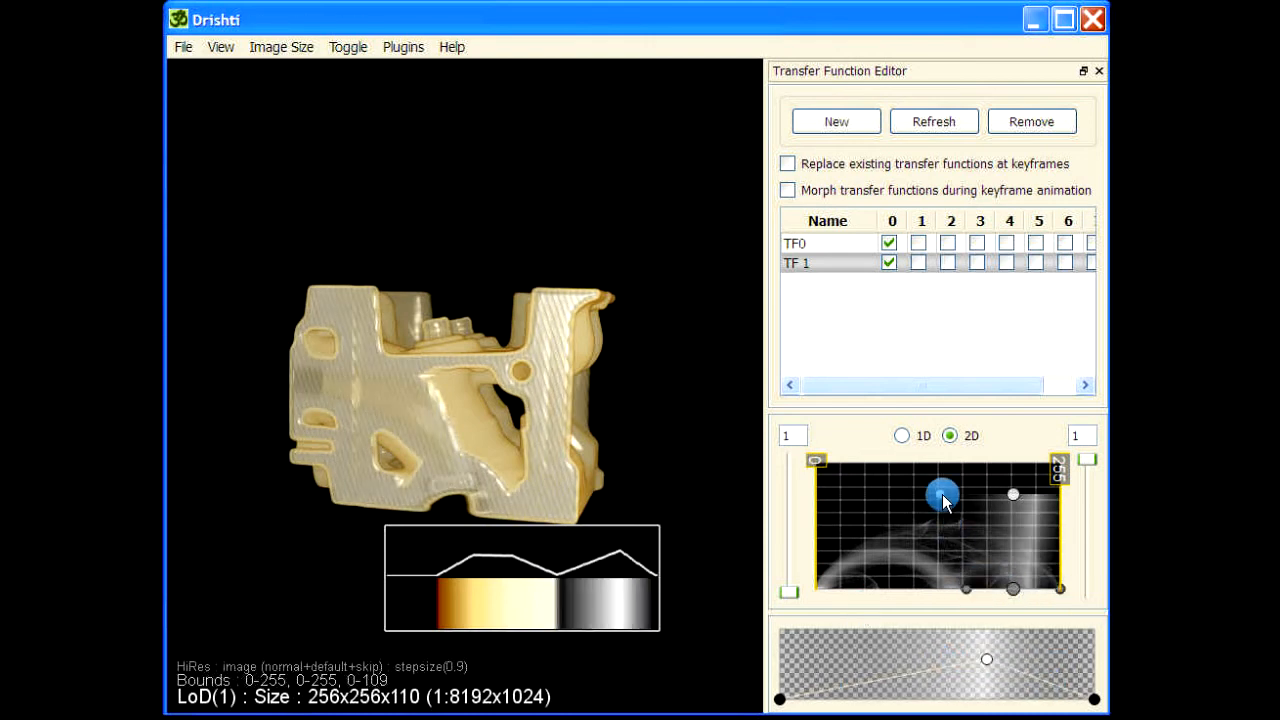
mouse_move(940, 494)
left_mouse_down()
mouse_move(977, 491)
mouse_move(965, 497)
left_mouse_up()
Move the color legend above the volume and nudge the new function's base point.
left_click_drag(557, 594, 498, 203)
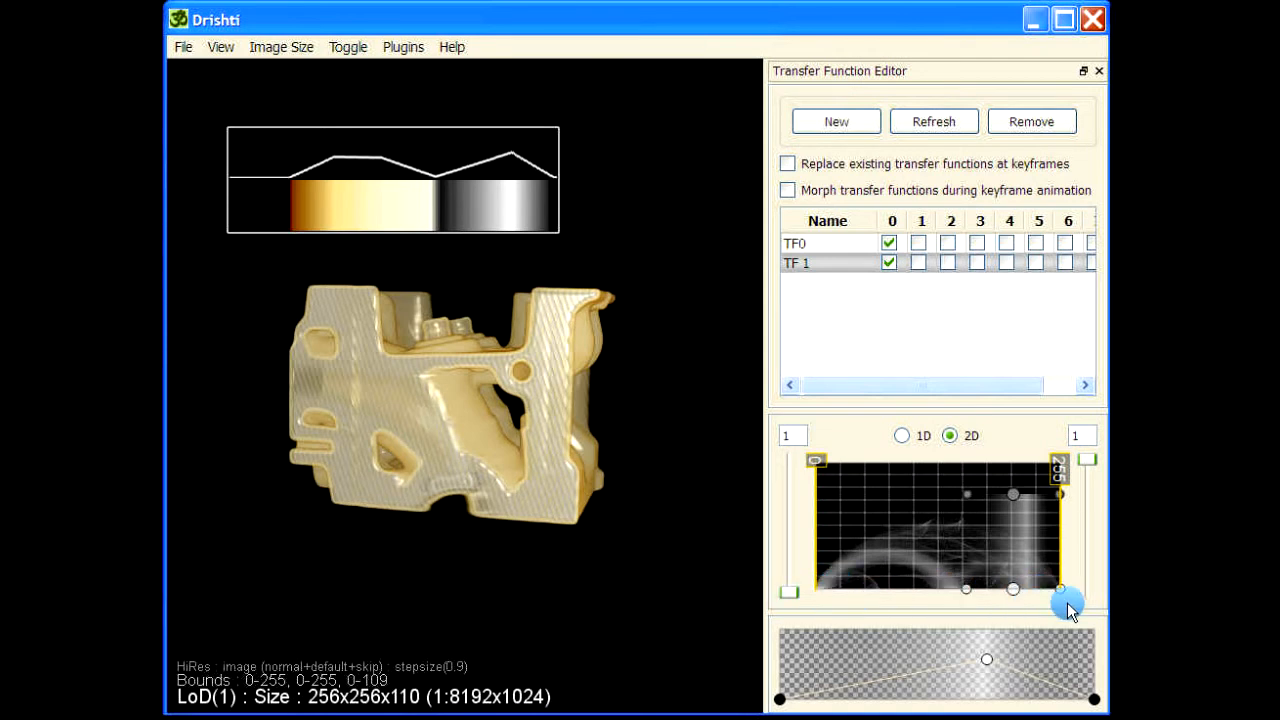
left_click(1013, 590)
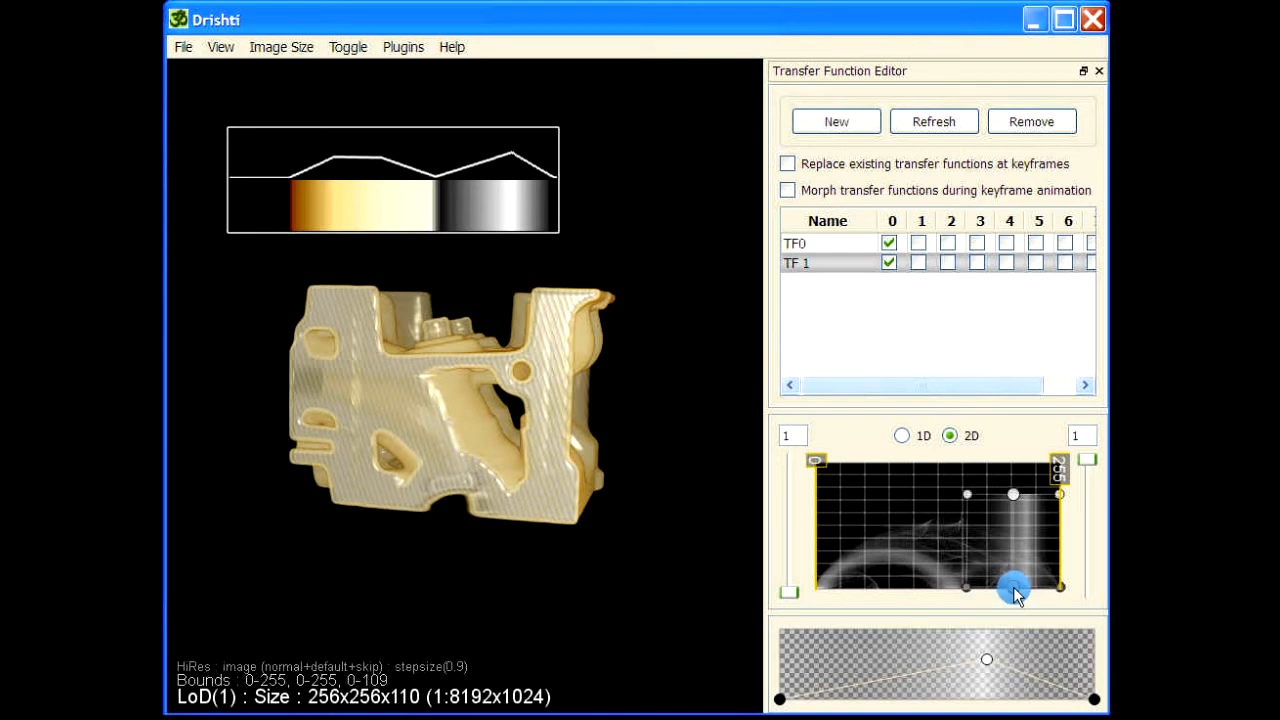
left_click_drag(1014, 588, 1014, 591)
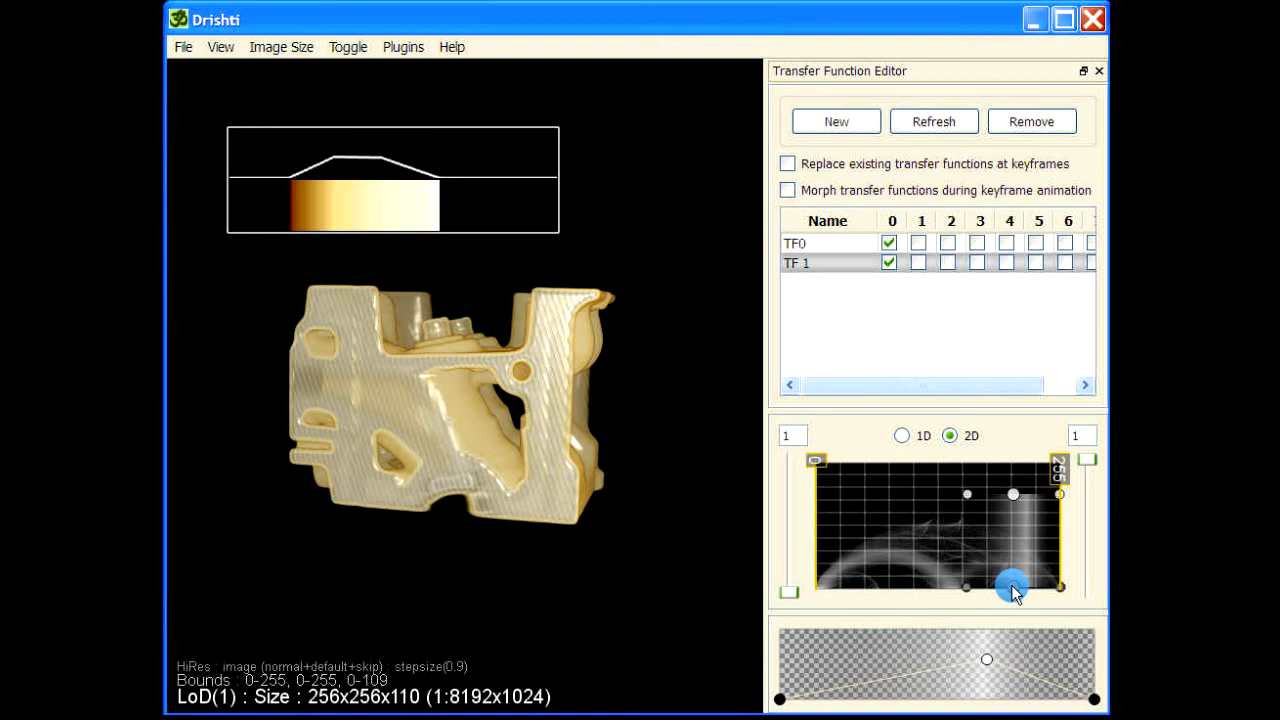
left_click_drag(1012, 587, 1012, 595)
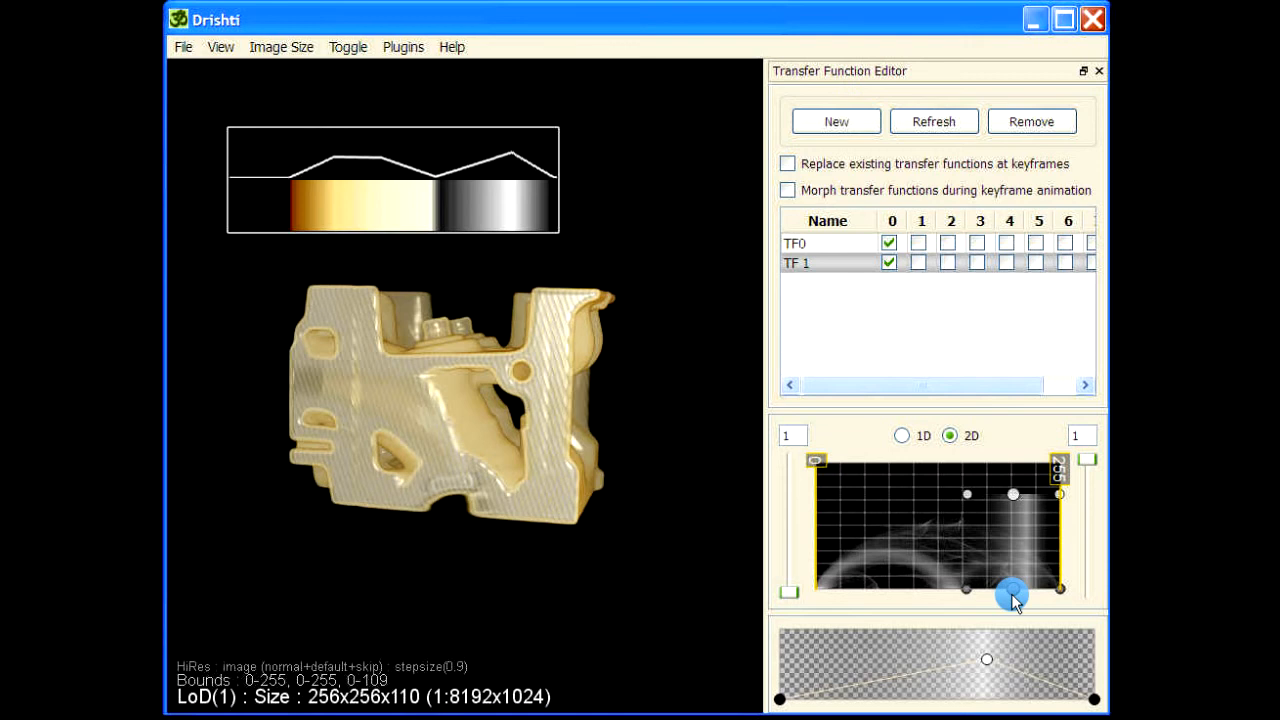
Reshape TF 1's opacity curve and assign a new color to its right end point.
left_click_drag(986, 663, 897, 678)
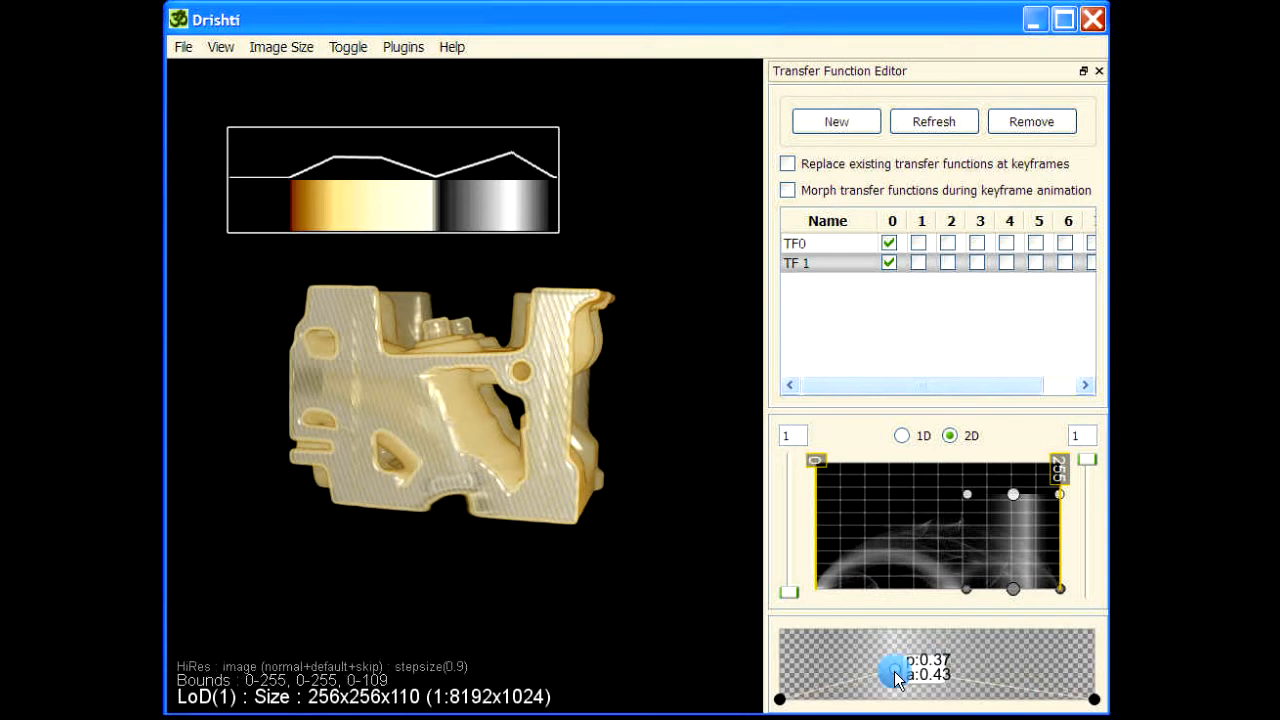
mouse_move(1094, 698)
left_mouse_down()
mouse_move(1095, 664)
mouse_move(1095, 676)
left_mouse_up()
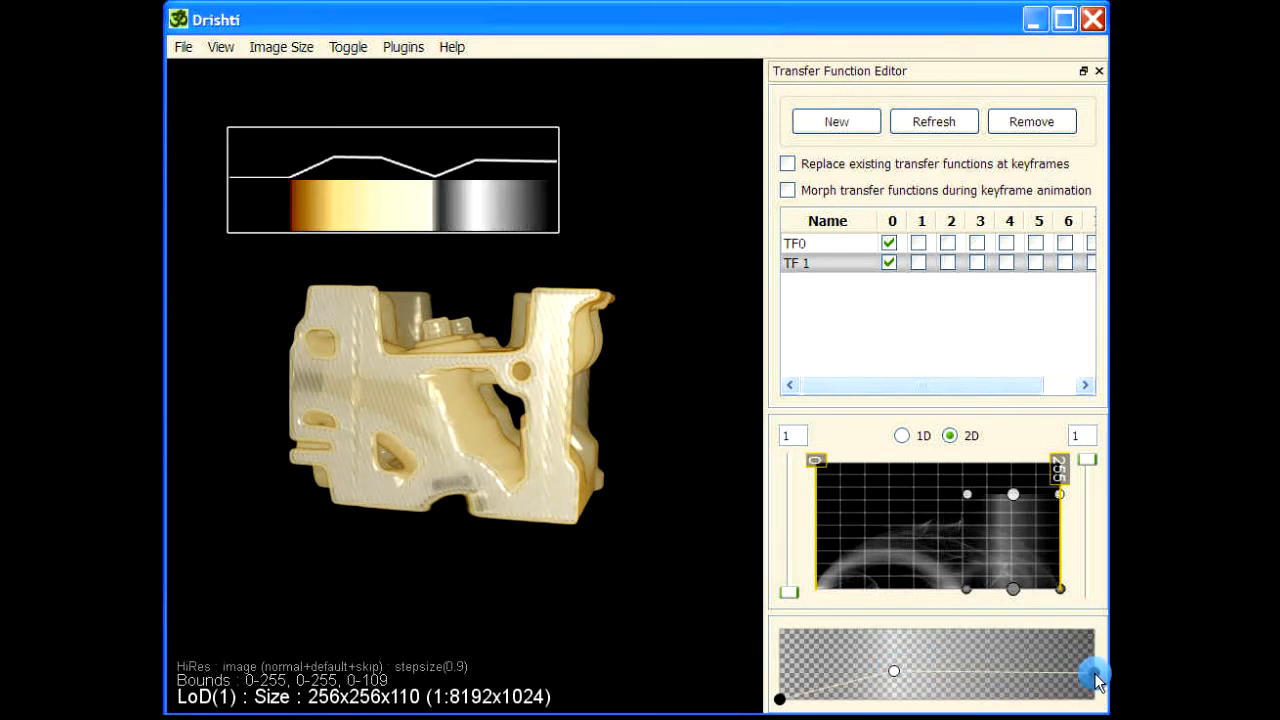
double_click(1095, 676)
left_click(697, 428)
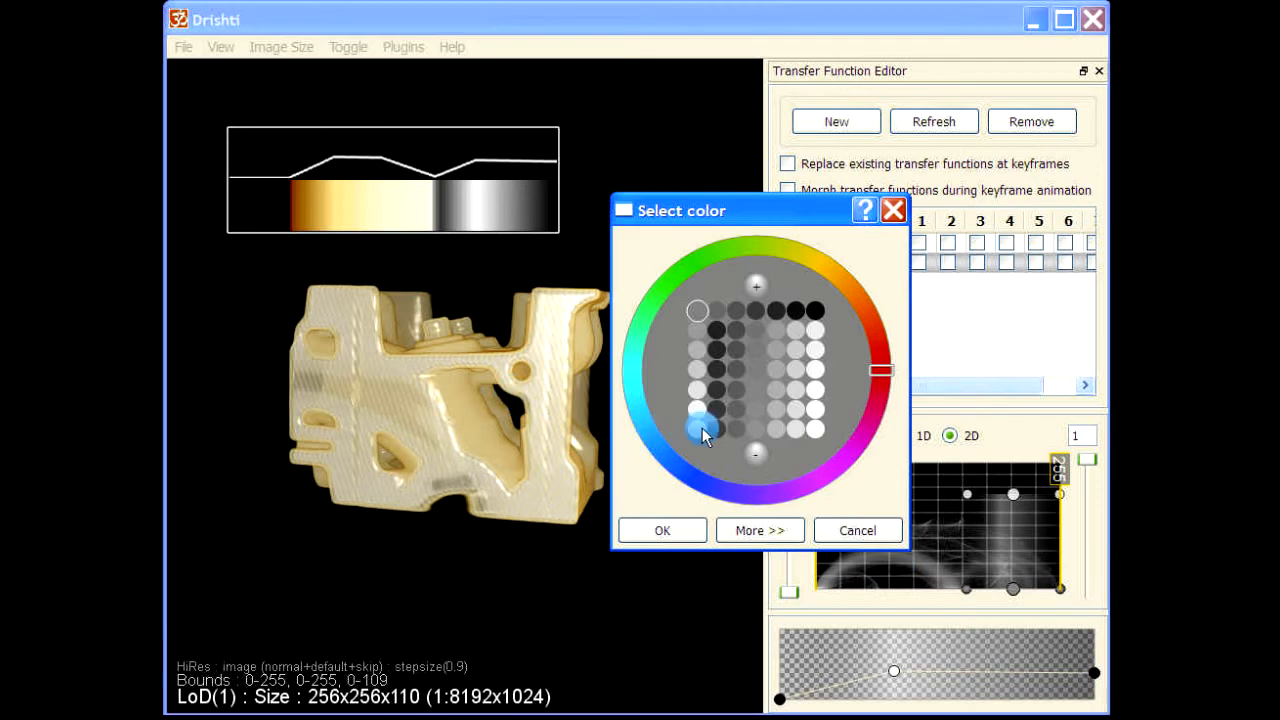
left_click(666, 532)
Turn off TF0, select TF 1 and stretch its region leftward to cover lower intensities.
left_click(887, 246)
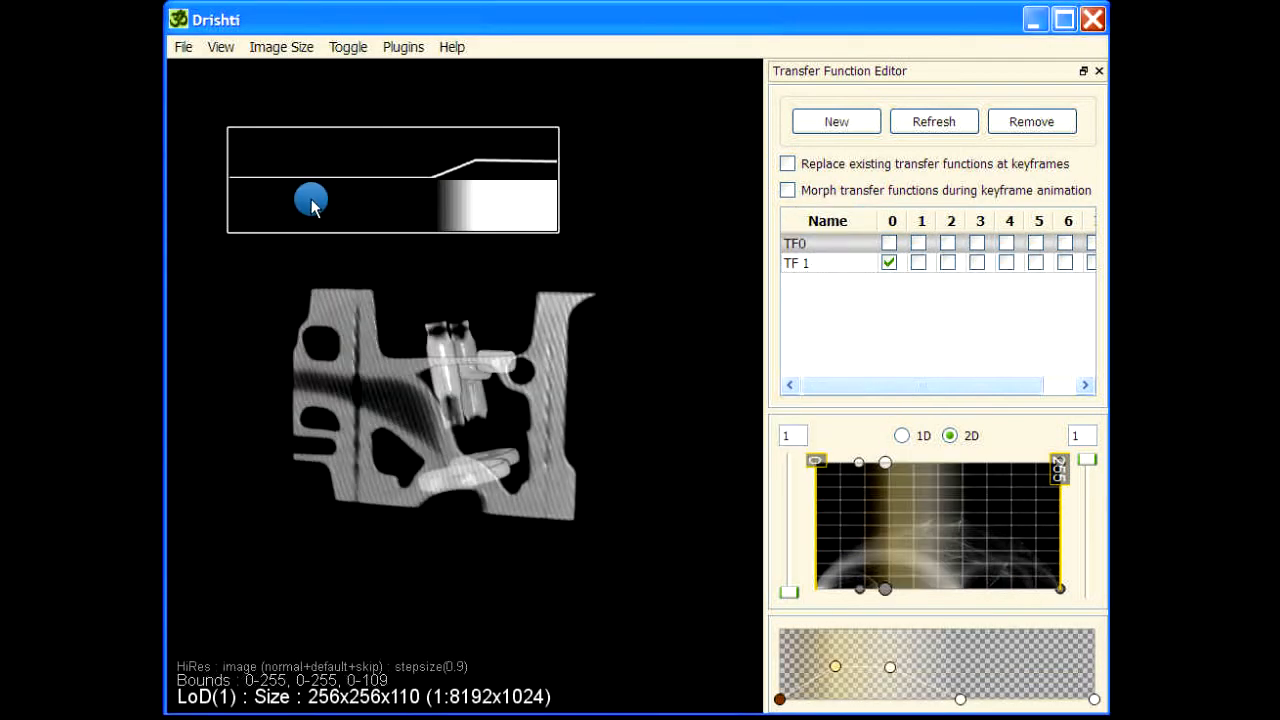
left_click(810, 263)
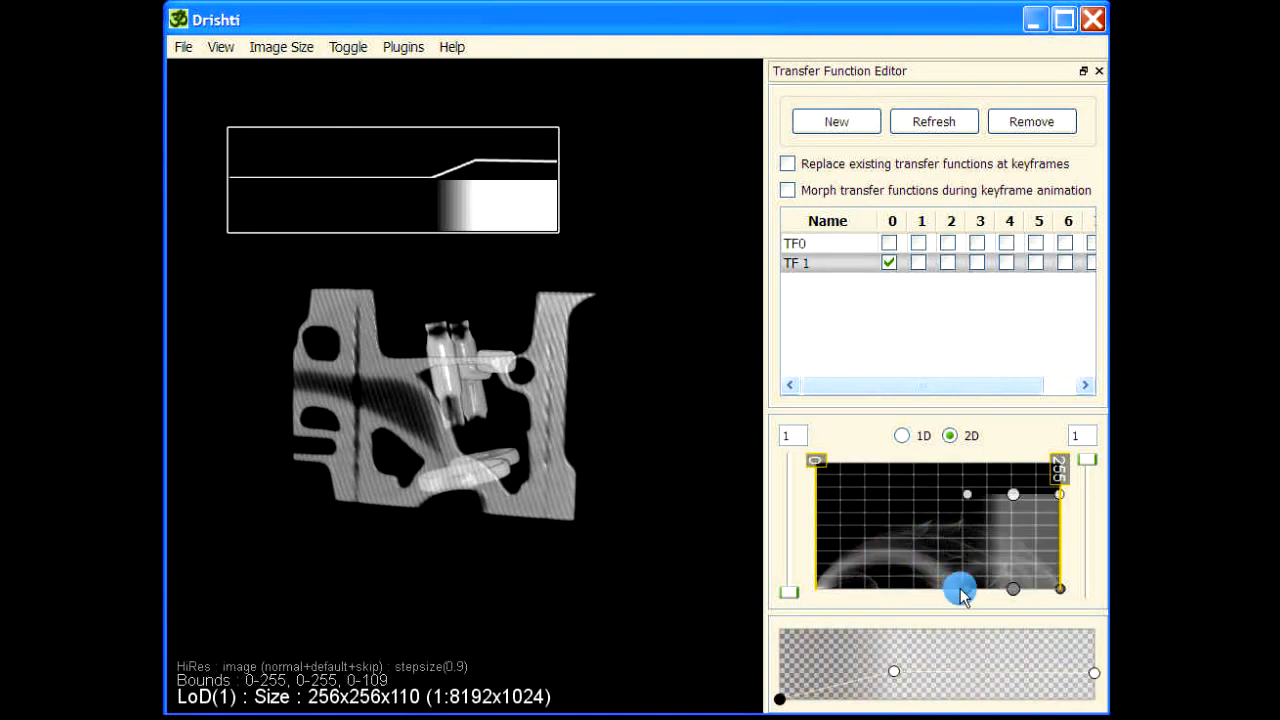
left_click_drag(925, 591, 866, 589)
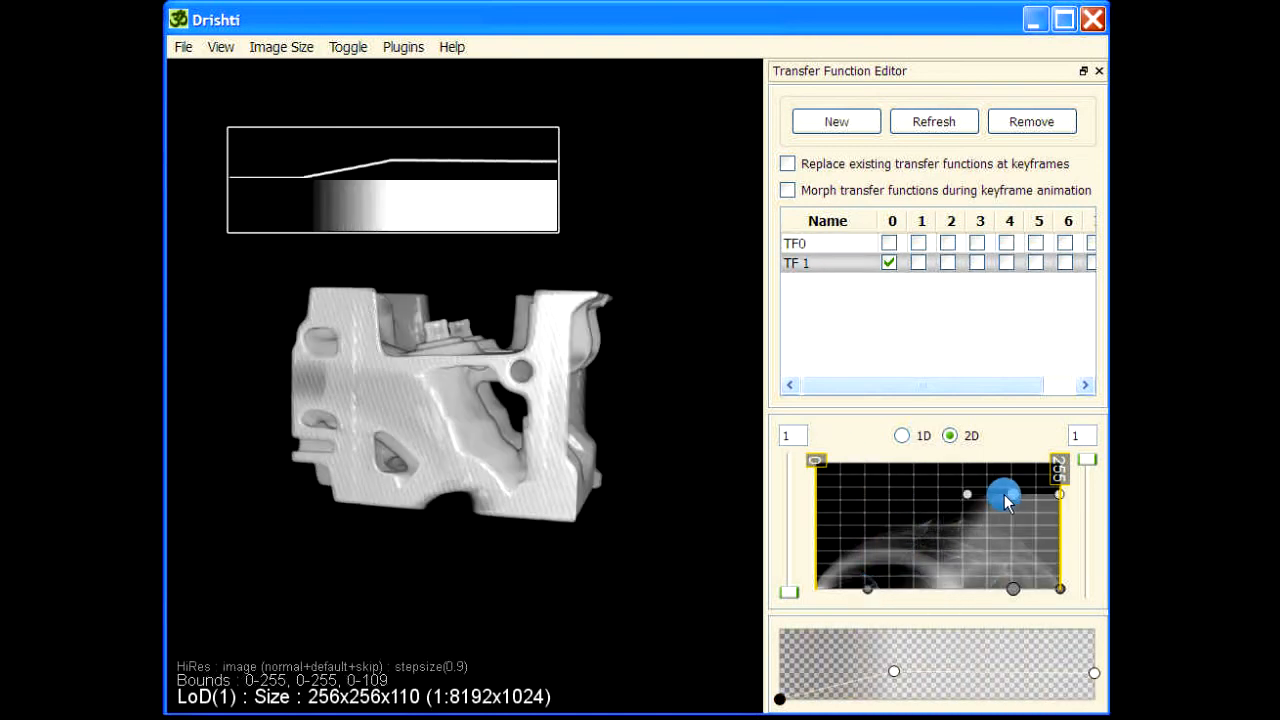
left_click_drag(1016, 495, 866, 470)
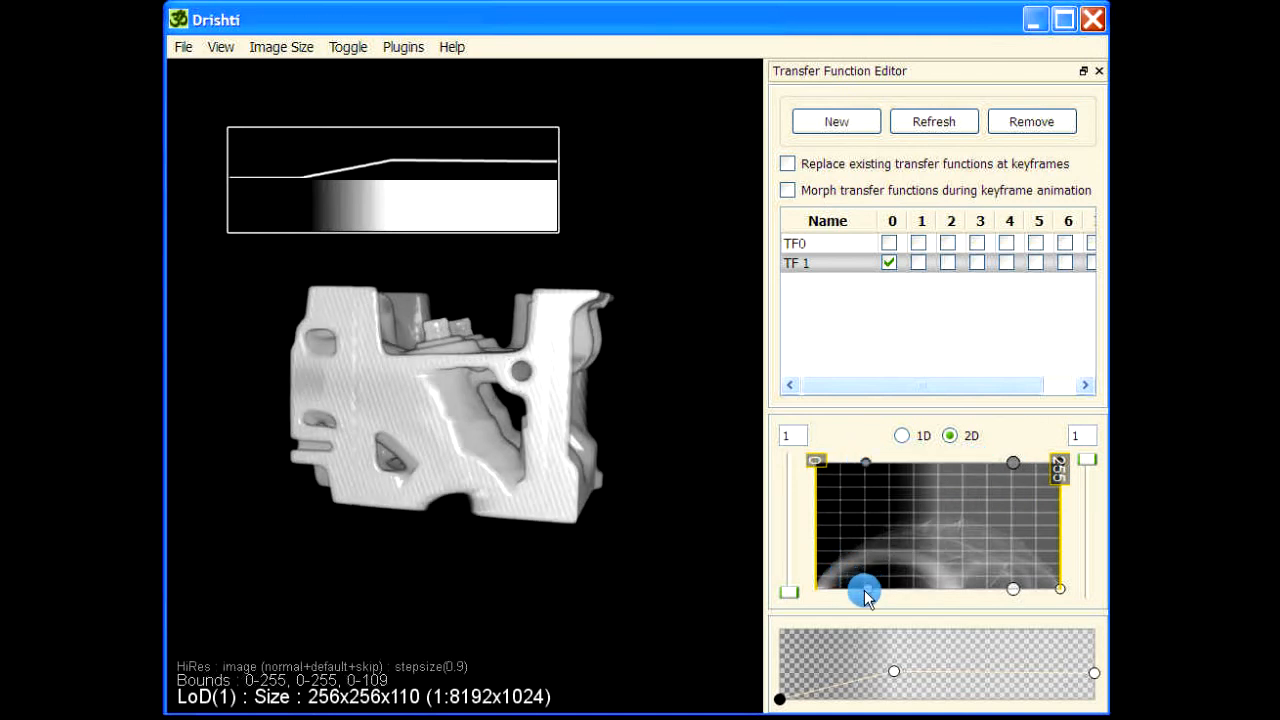
mouse_move(866, 590)
left_mouse_down()
mouse_move(848, 592)
mouse_move(868, 592)
left_mouse_up()
left_click_drag(848, 591, 851, 591)
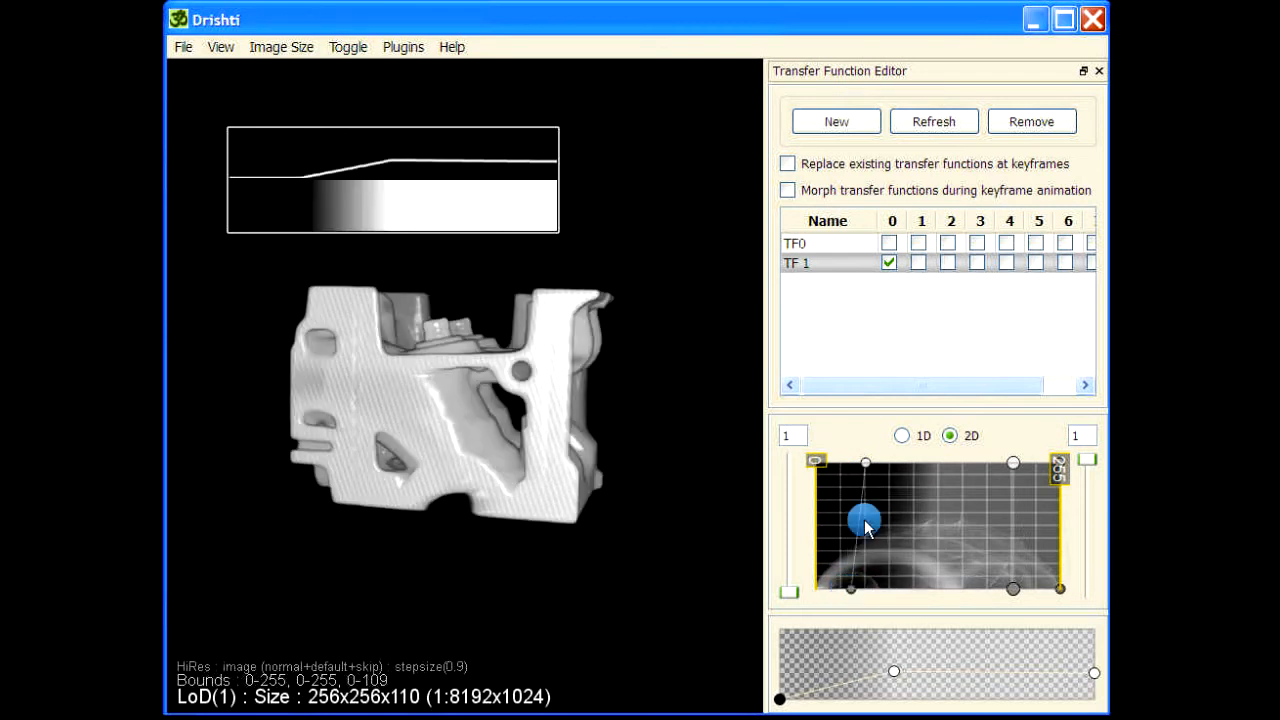
left_click_drag(866, 463, 853, 461)
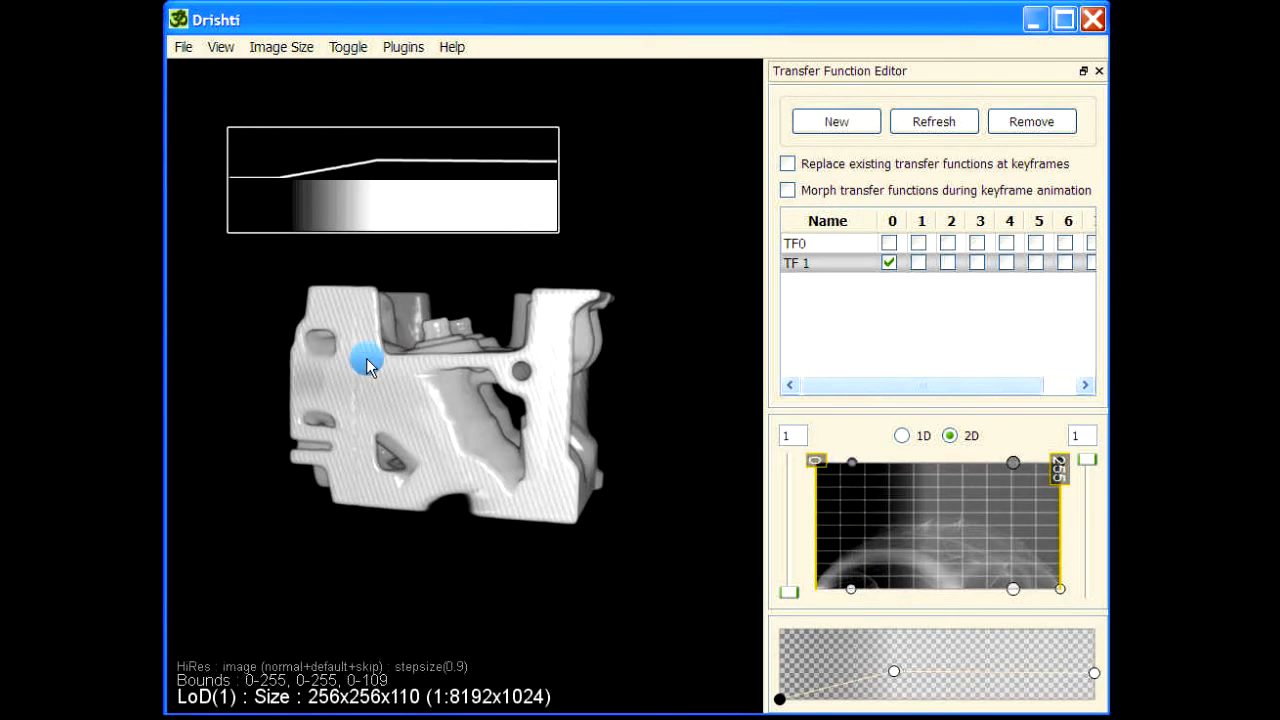
Shift the color legend slightly up and to the right.
right_click_drag(405, 180, 406, 197)
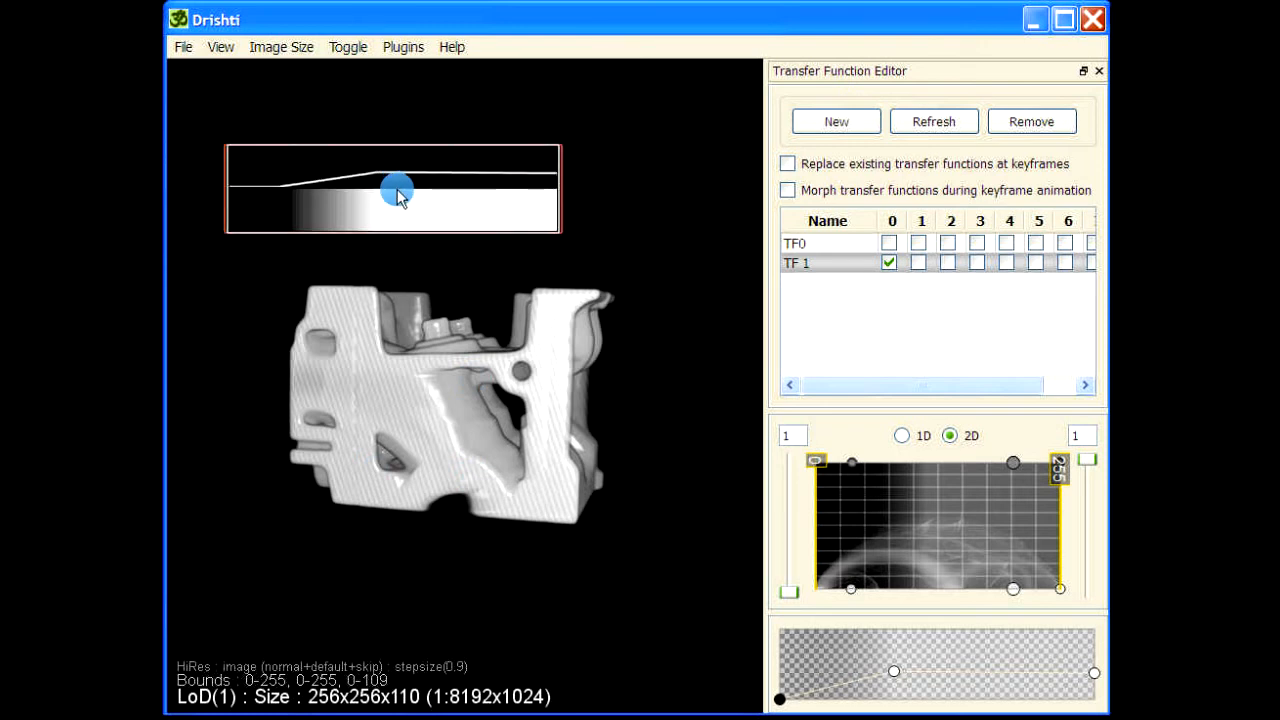
right_click_drag(397, 191, 397, 200)
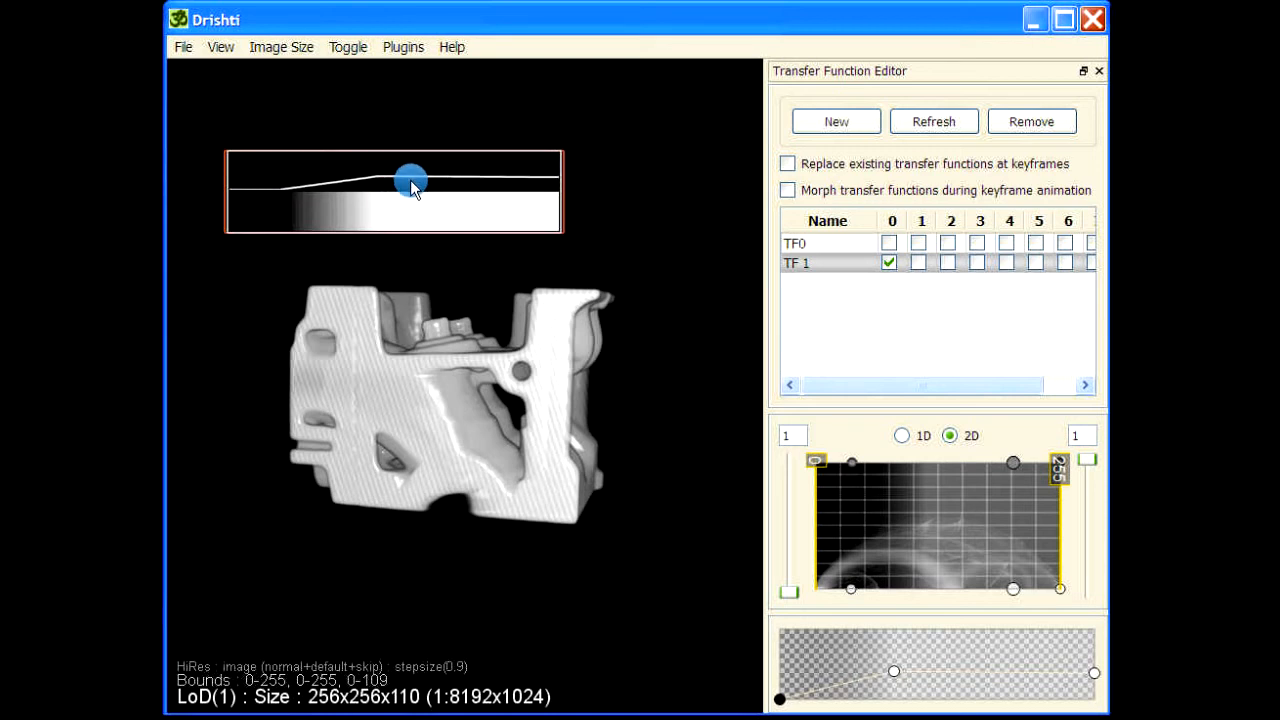
left_click_drag(414, 180, 481, 141)
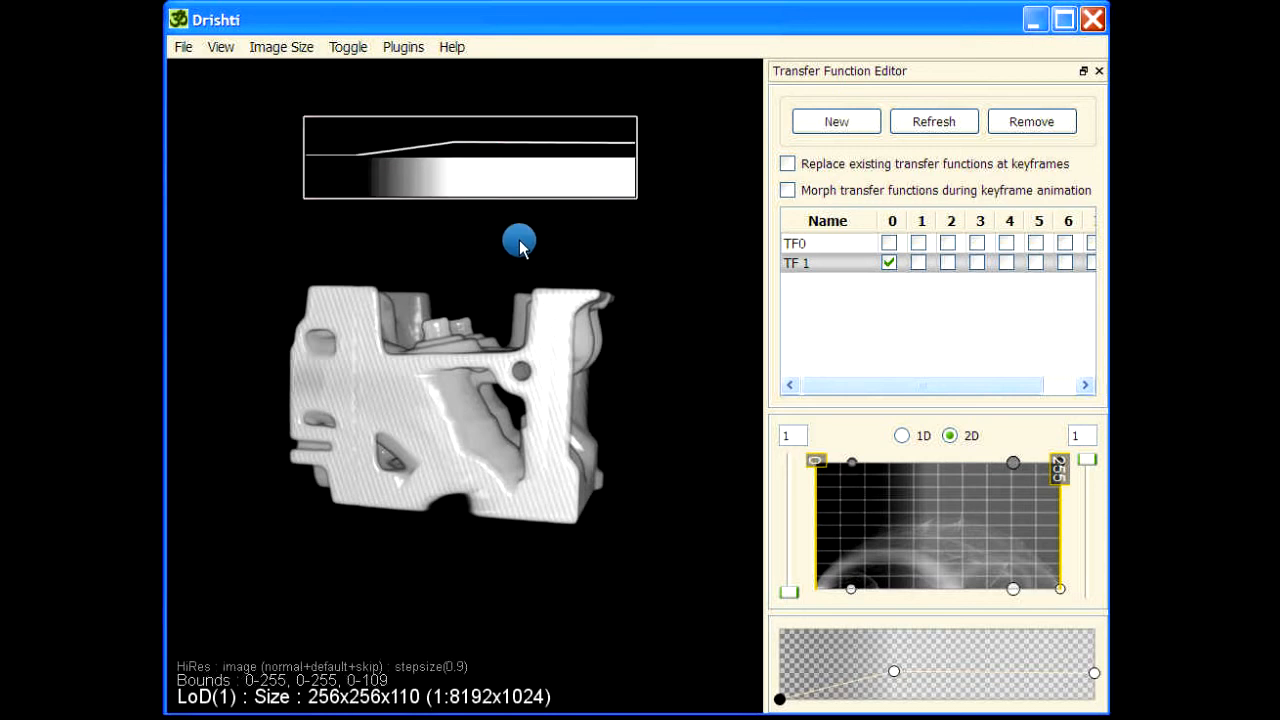
Add a caption reading "Set 0" with a halo color and place it above the color legend.
key("alt+c")
left_click_drag(679, 328, 603, 329)
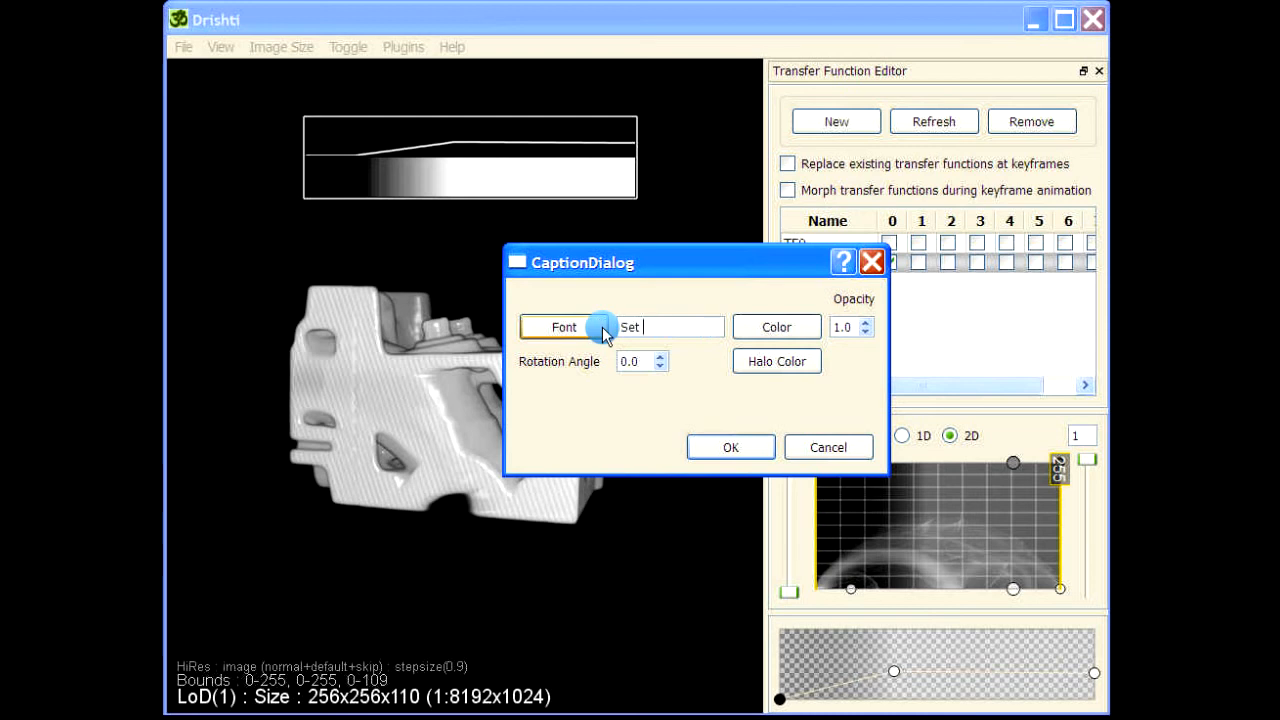
type("Set 0")
left_click(770, 361)
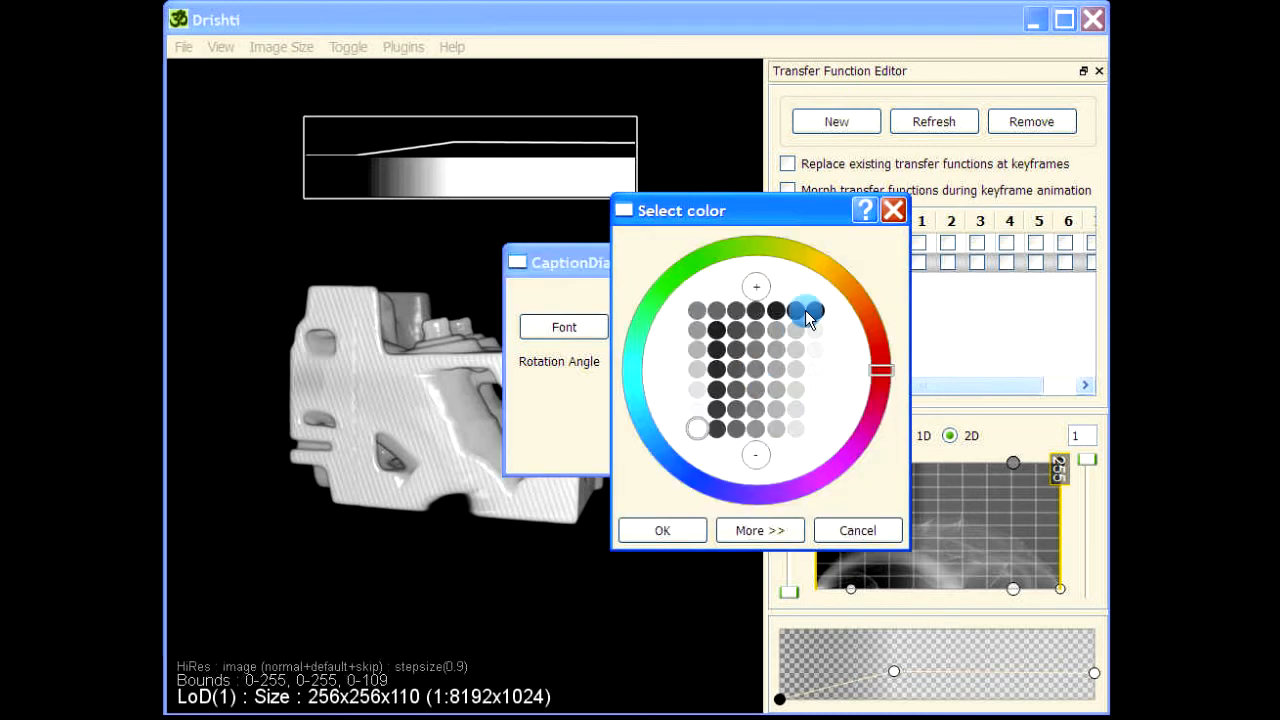
left_click(662, 530)
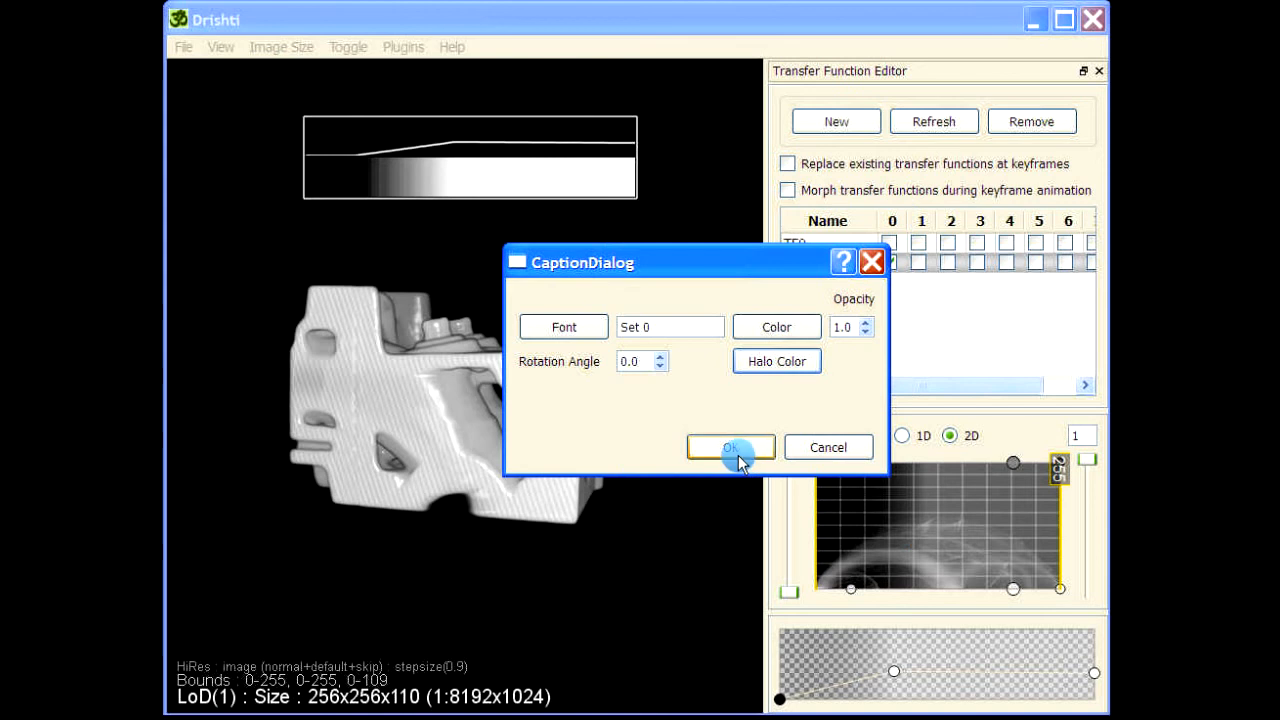
left_click(737, 453)
left_click_drag(480, 371, 467, 100)
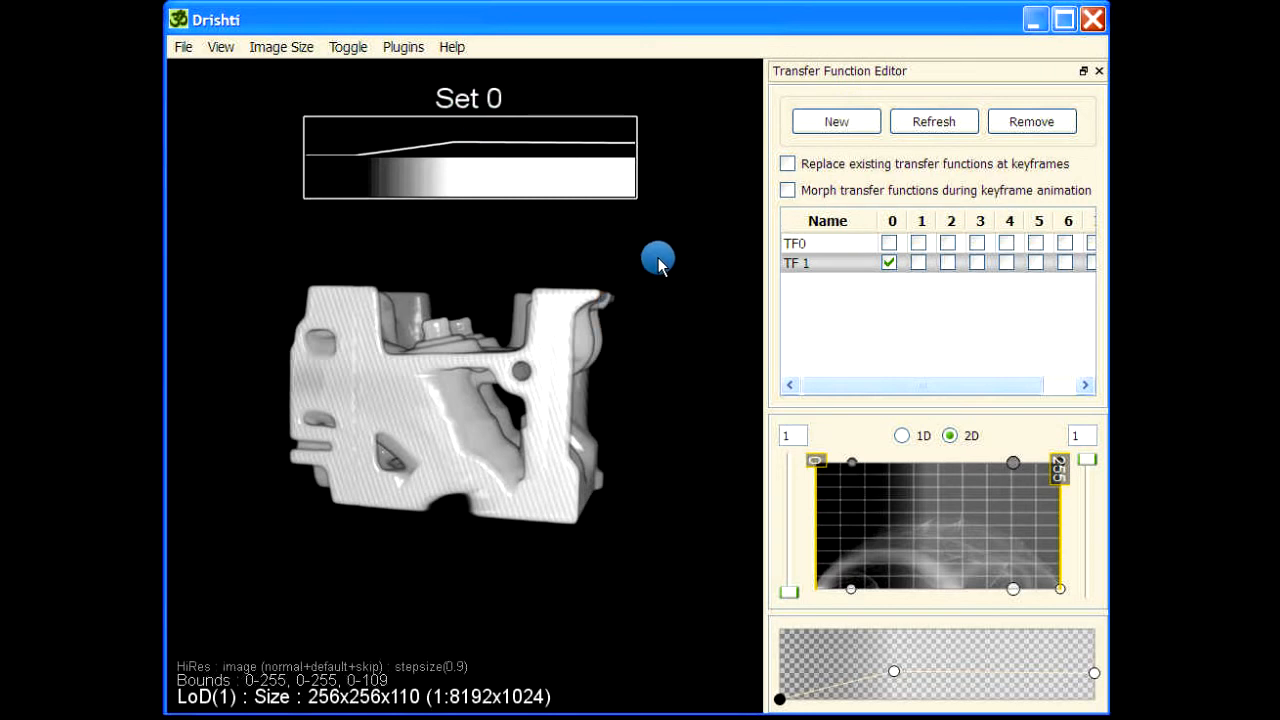
Run the "mop cityblock" command on the volume.
left_click_drag(651, 314, 690, 218)
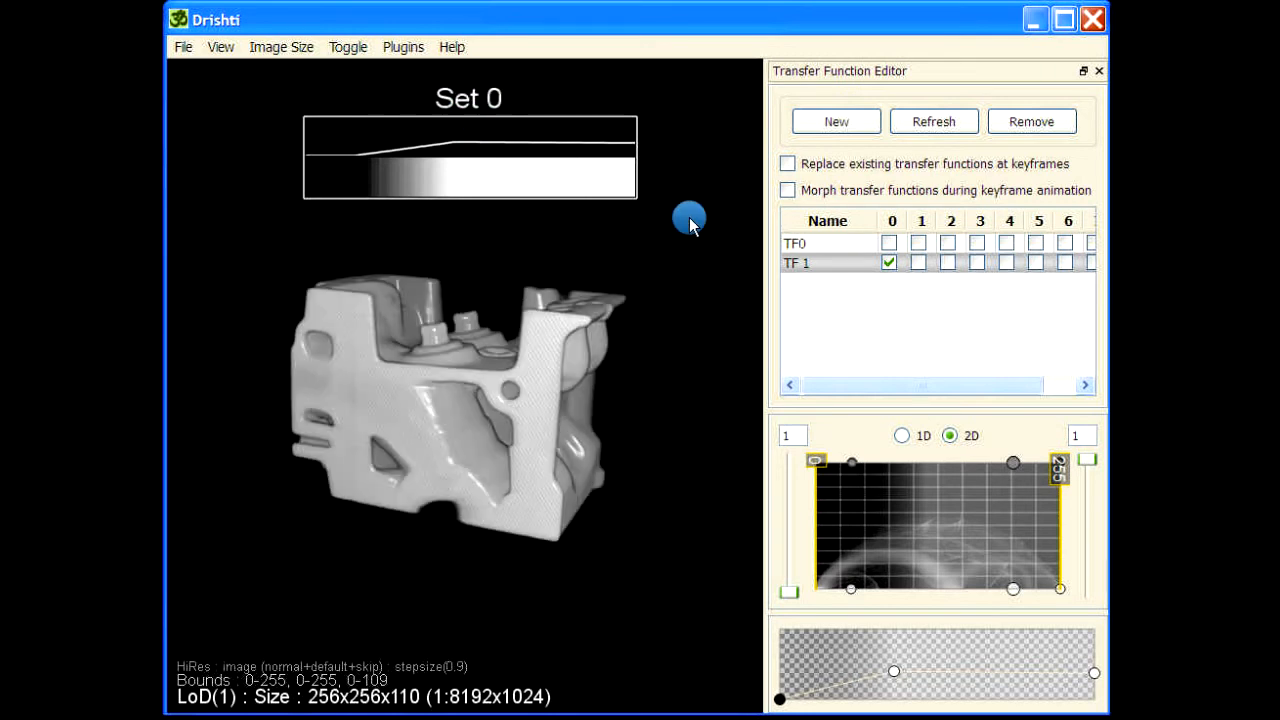
key("space")
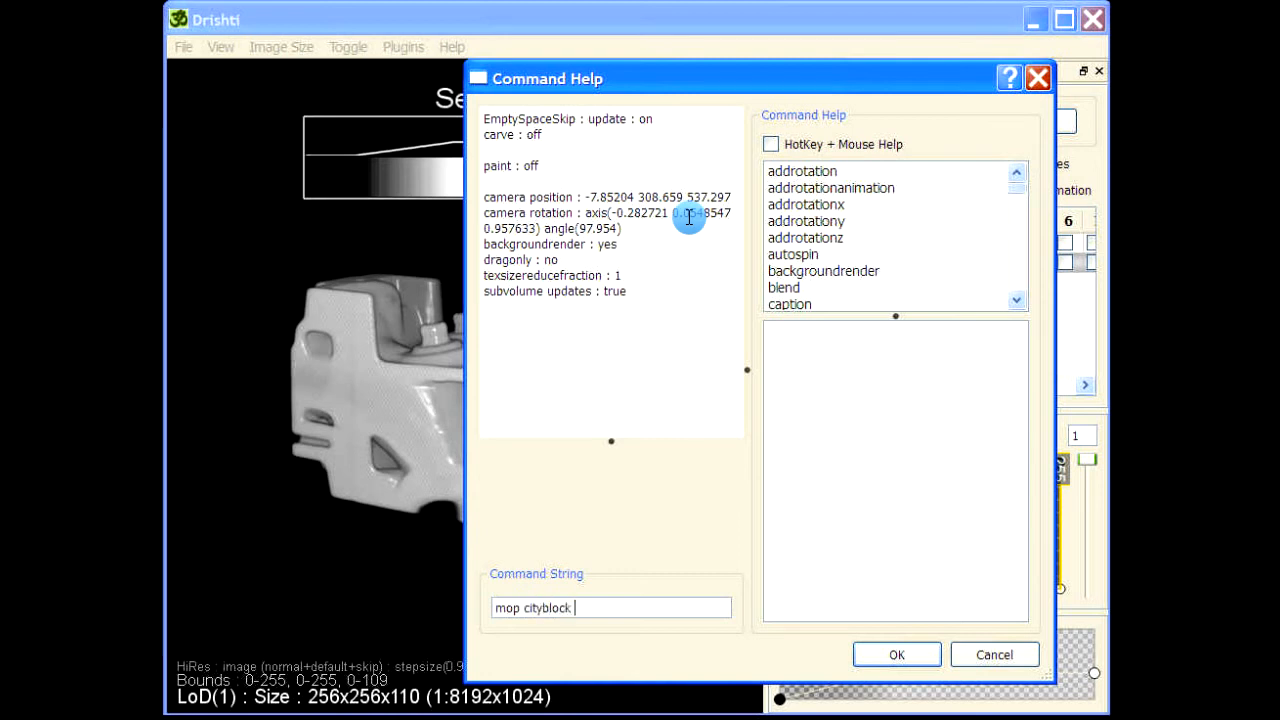
key("Return")
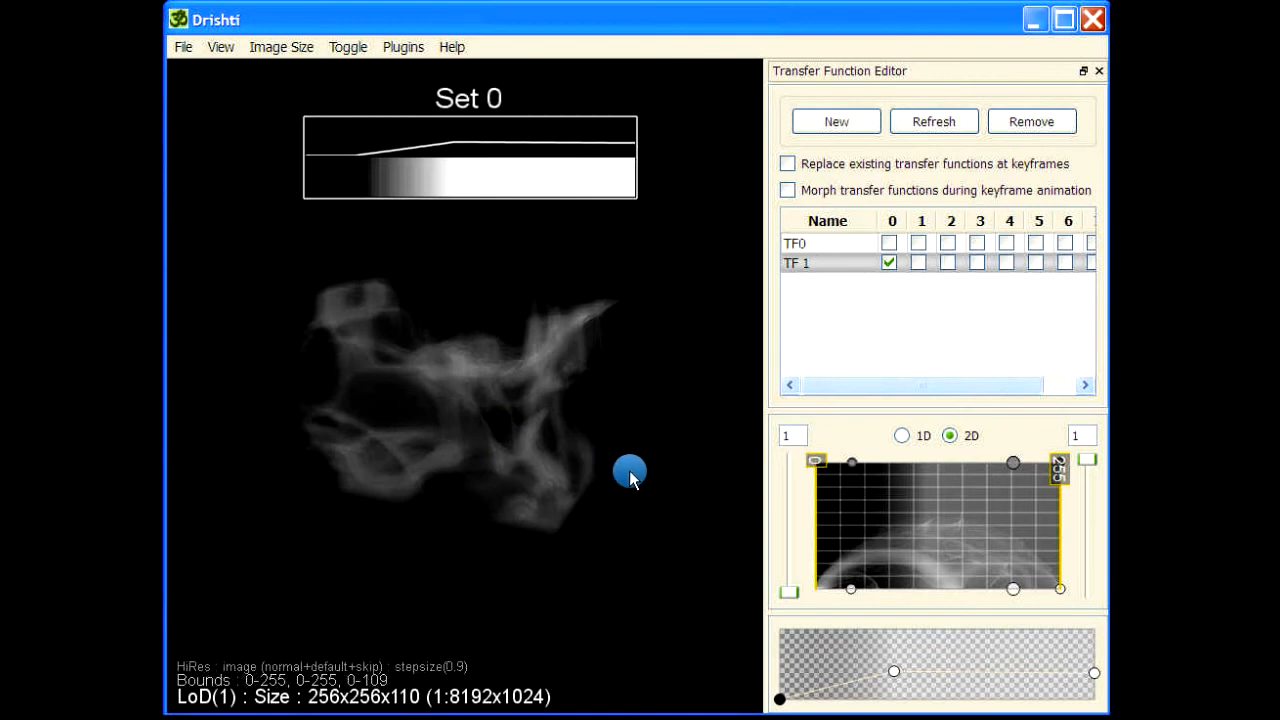
Run the "mop copy" command and dismiss the completion notice.
left_click_drag(629, 471, 460, 623)
left_click_drag(388, 645, 444, 598)
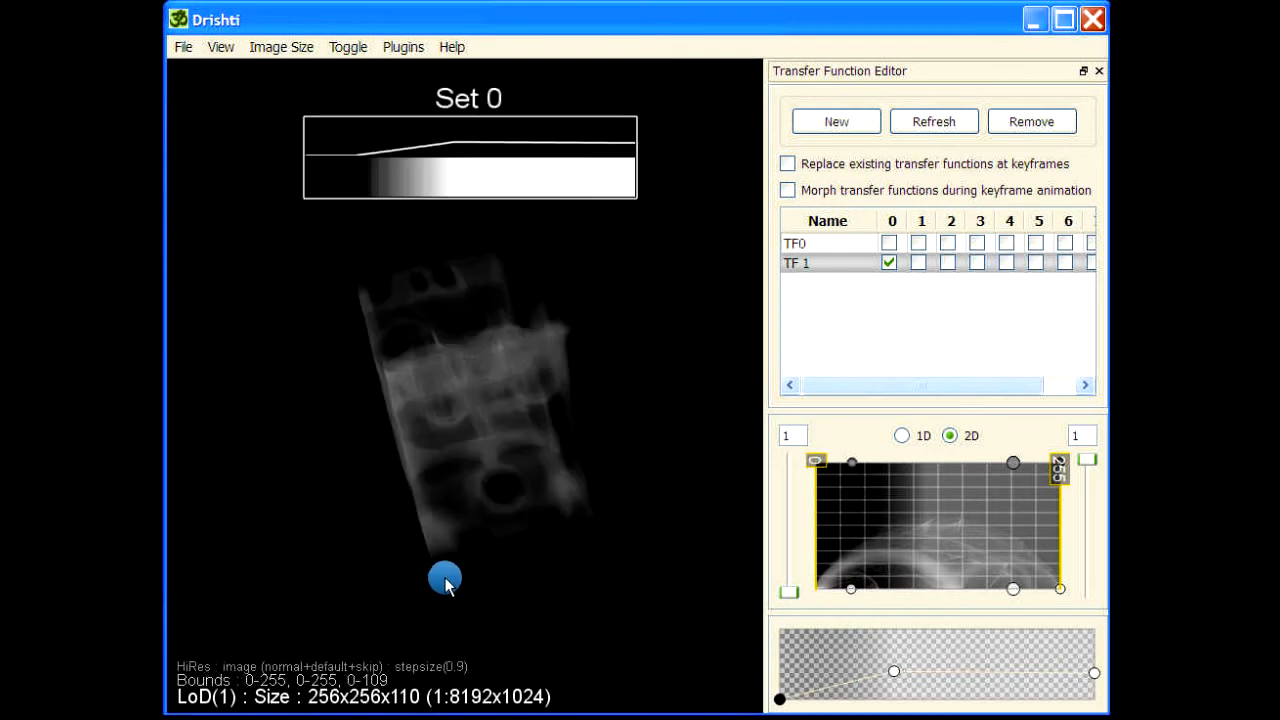
left_click_drag(603, 391, 658, 385)
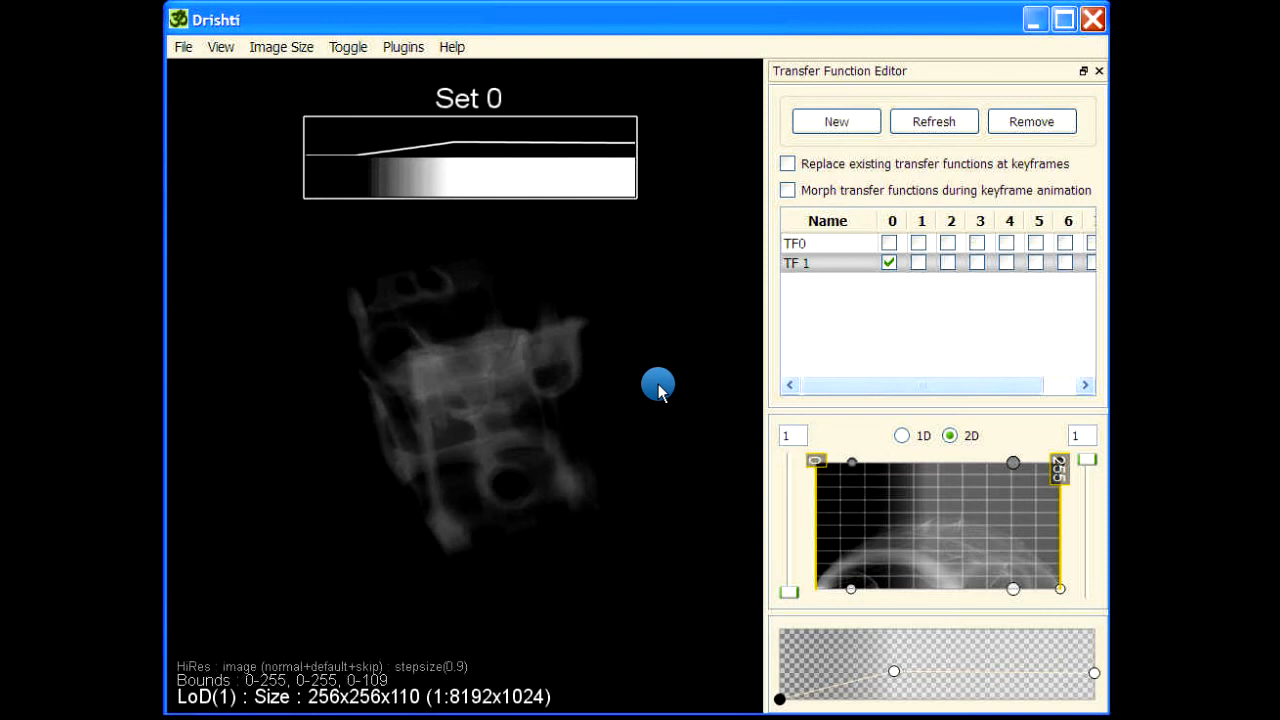
left_click_drag(251, 566, 537, 563)
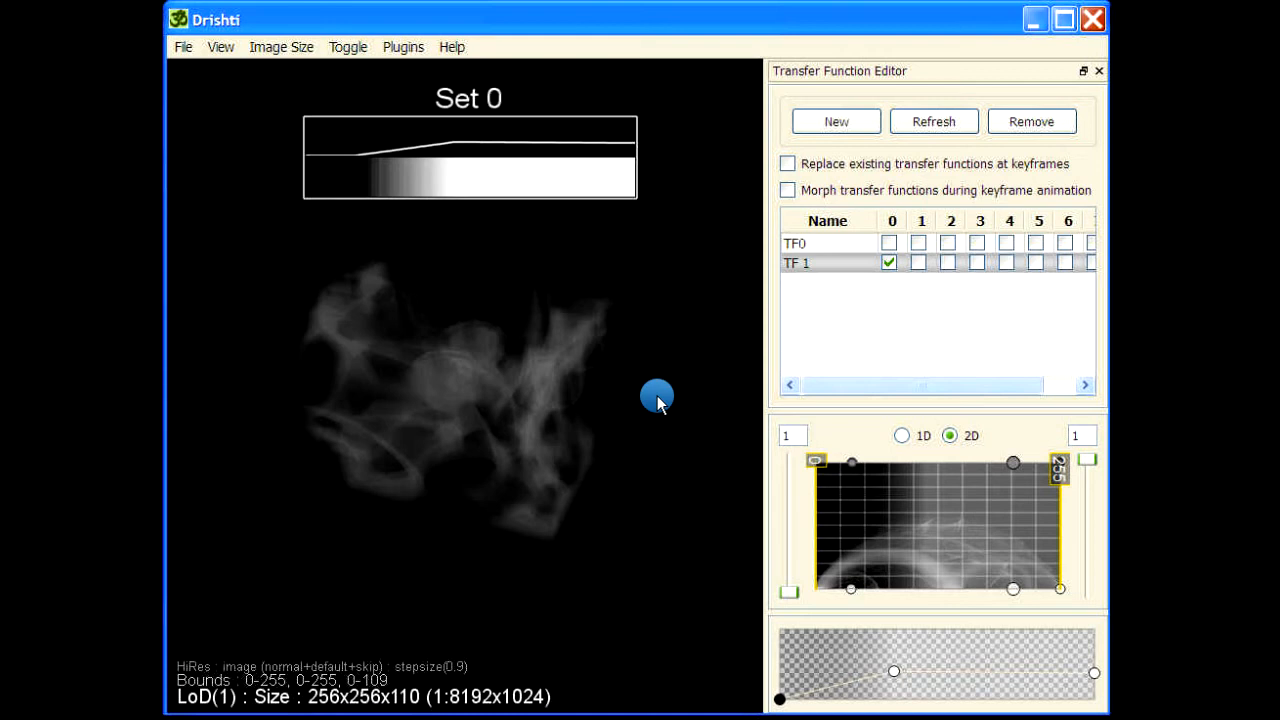
key("space")
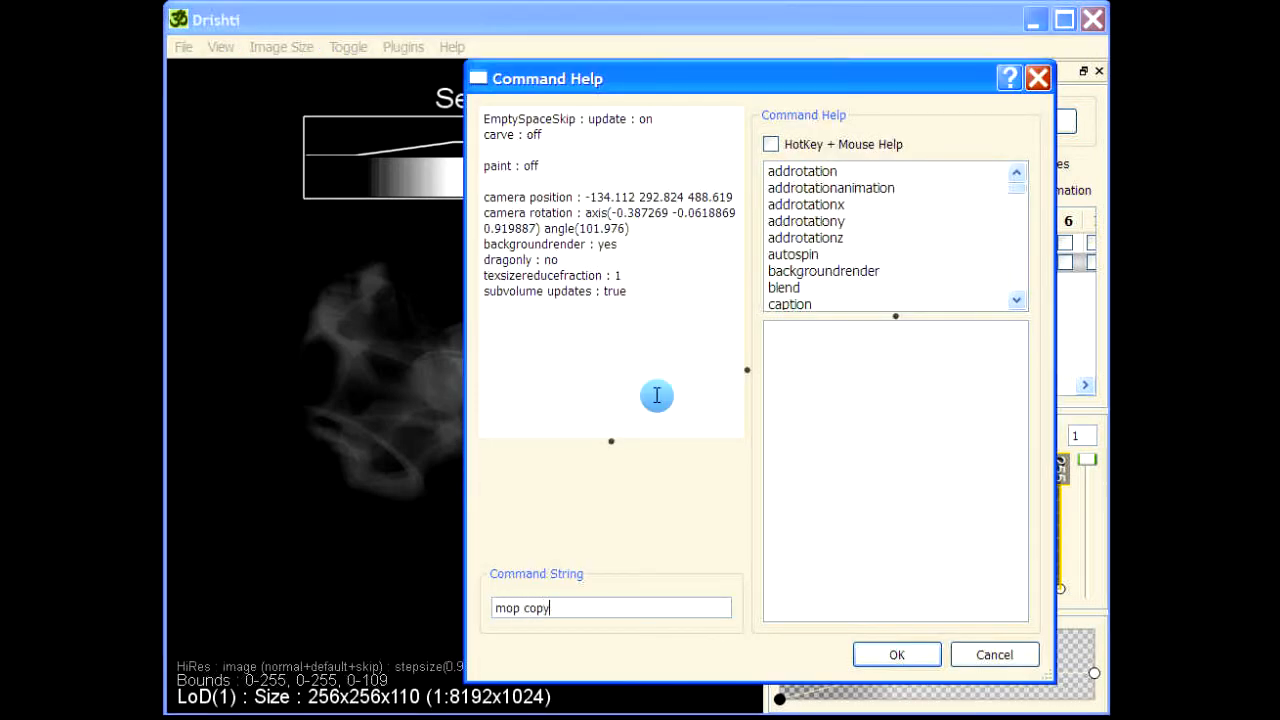
key("Return")
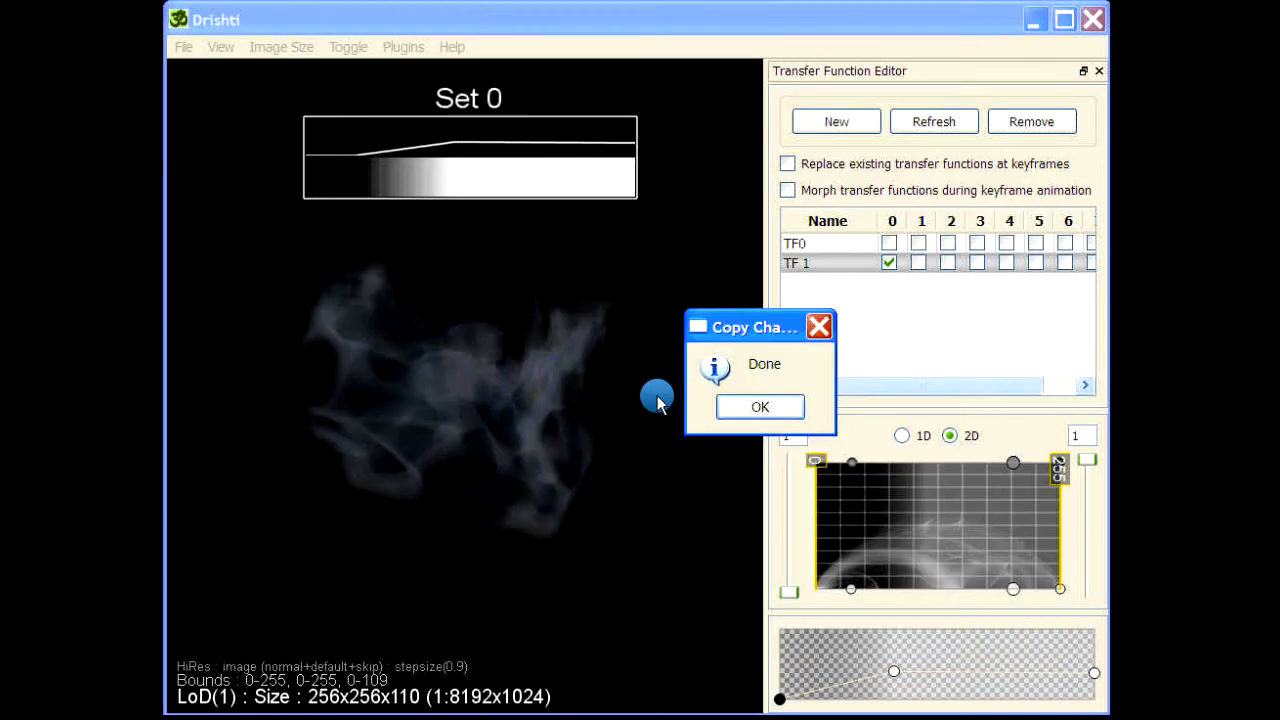
key("Return")
Run the "mop update off" command.
left_click_drag(375, 583, 416, 439)
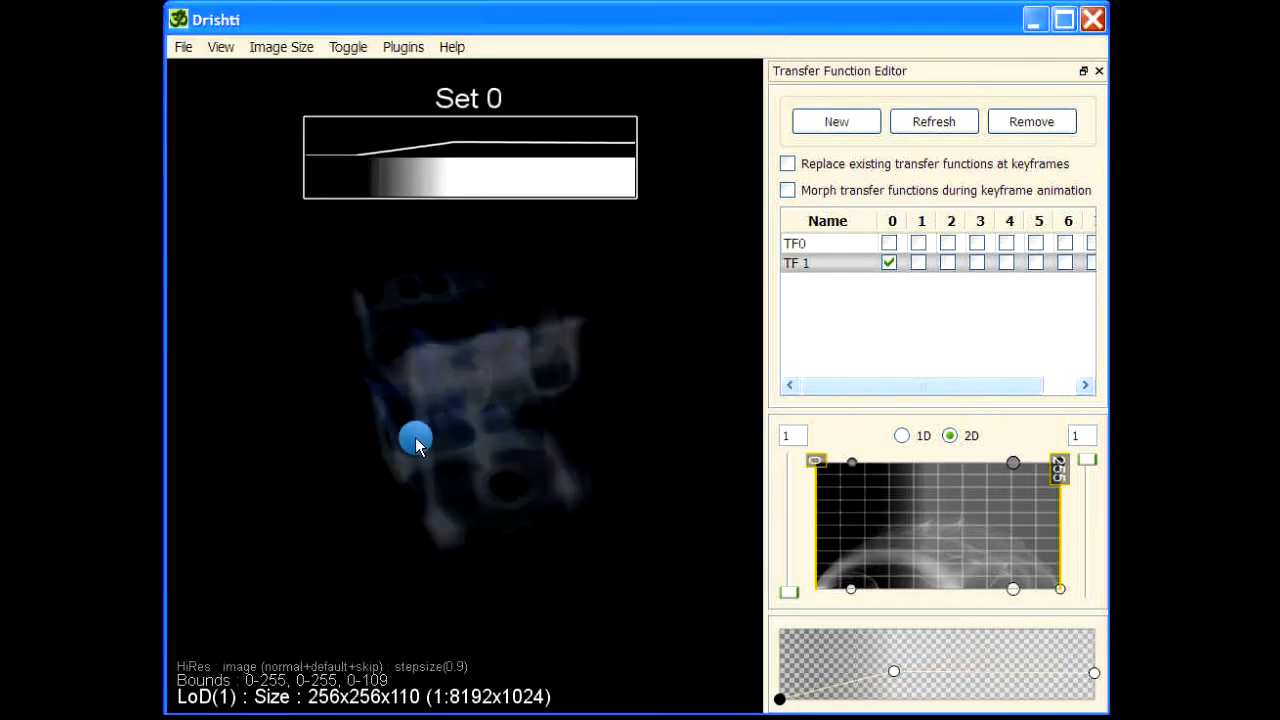
left_click_drag(478, 617, 638, 440)
key("space")
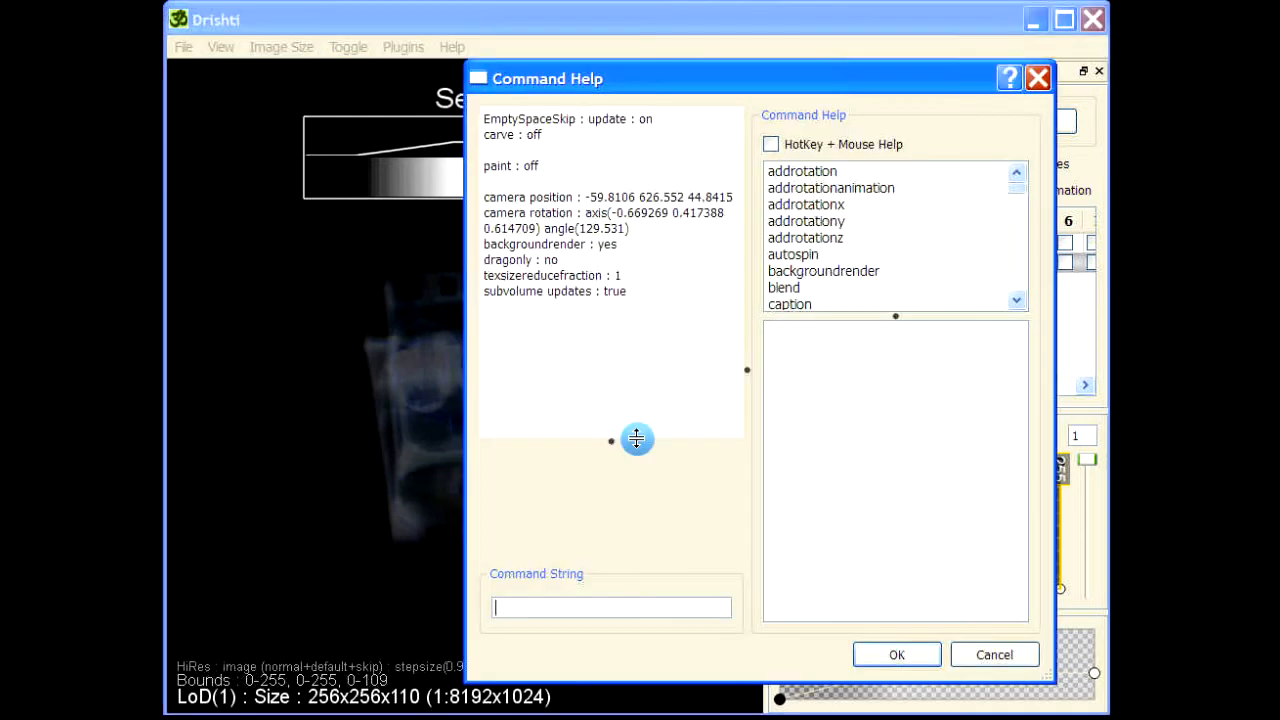
type("mop update off")
key("Return")
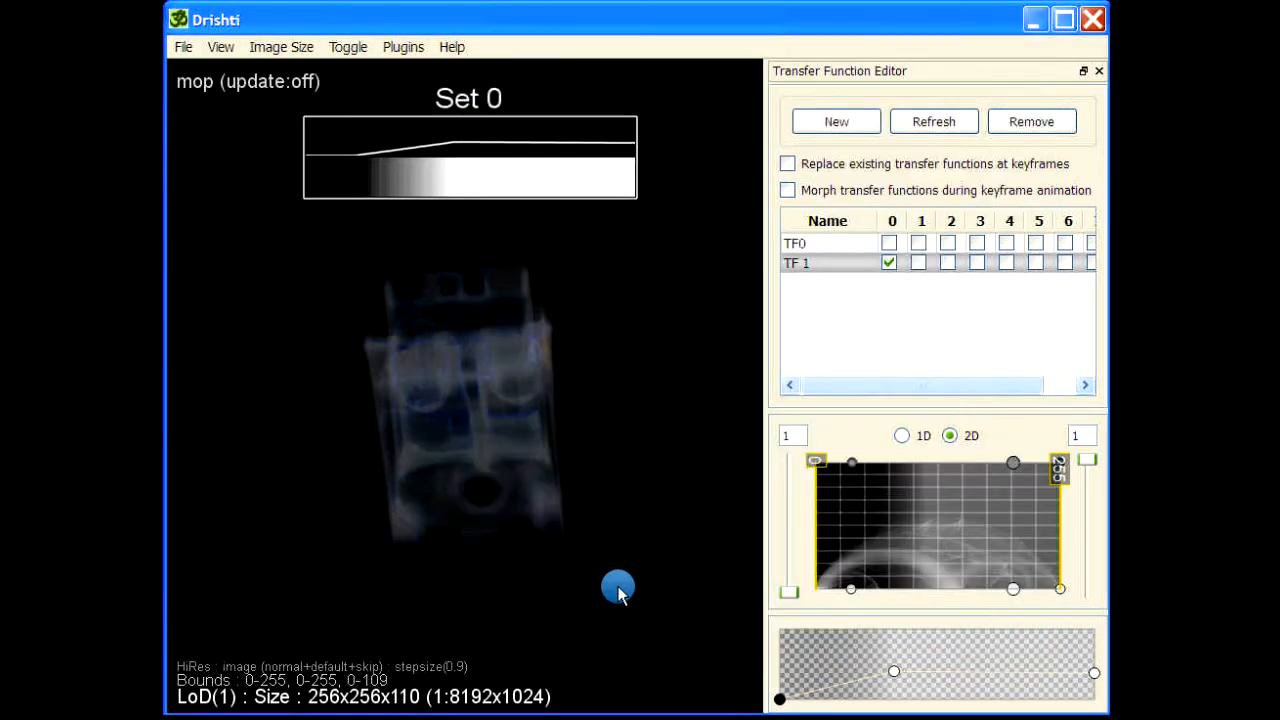
Run the "mop sat1 0" command.
left_click_drag(614, 586, 496, 600)
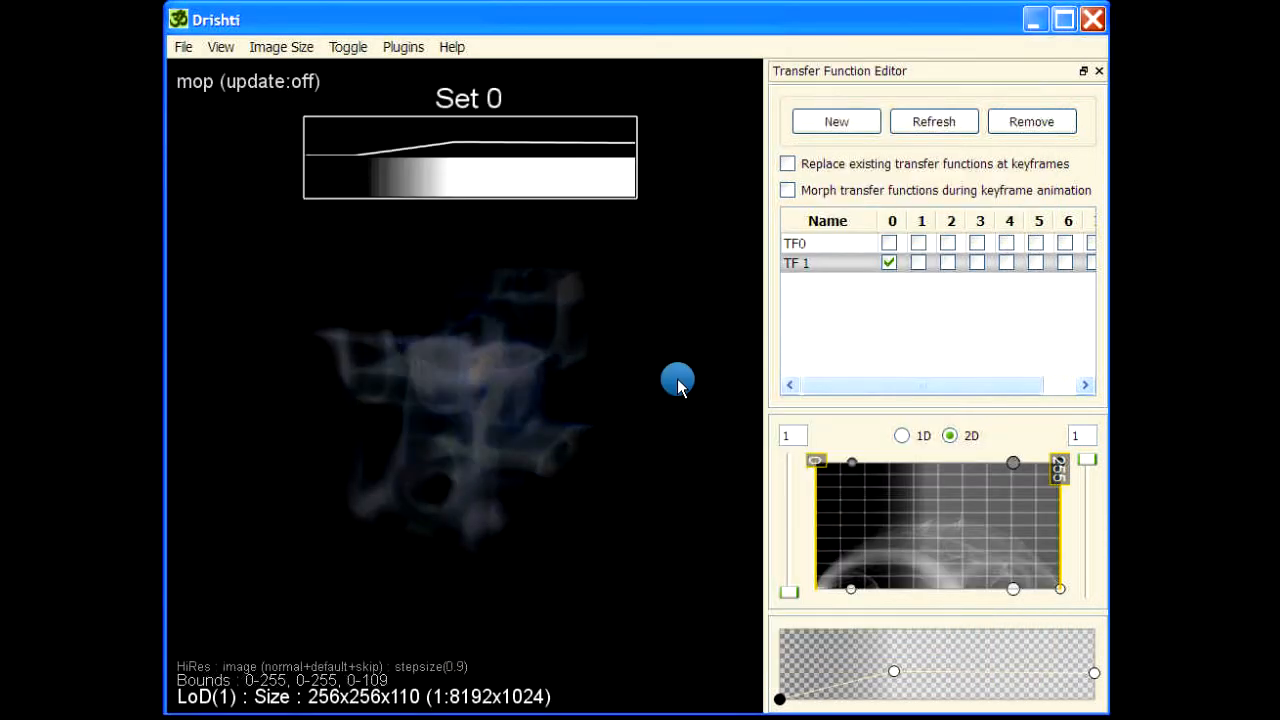
key("space")
type("mop sat1 0")
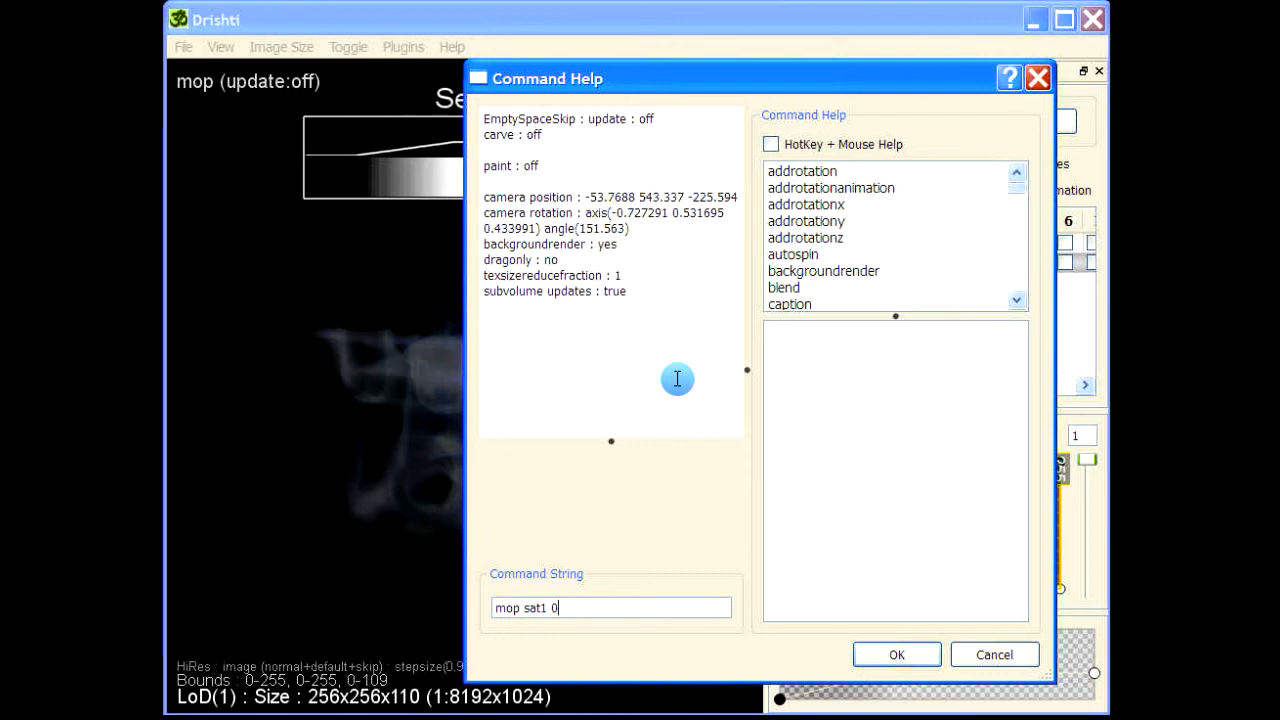
key("Return")
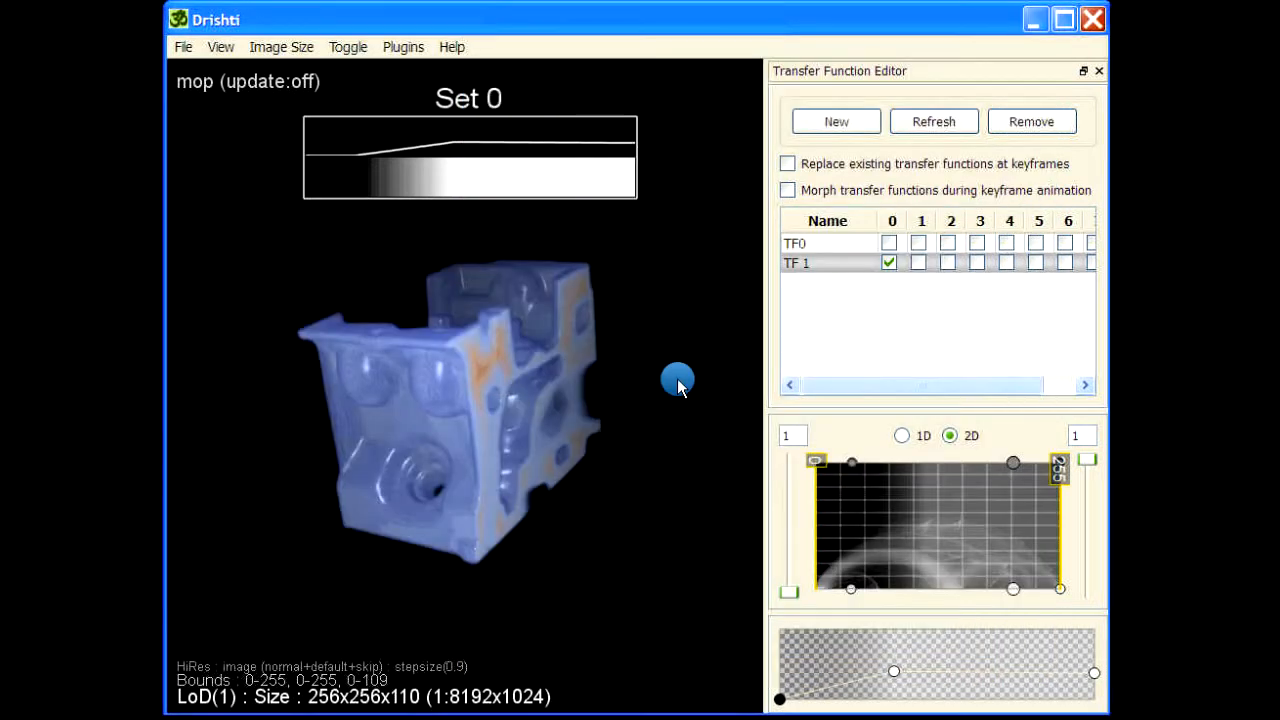
Open Preferences and create a new tag color set from the orange-yellow-white gradient with 20 colors.
left_click_drag(677, 380, 531, 514)
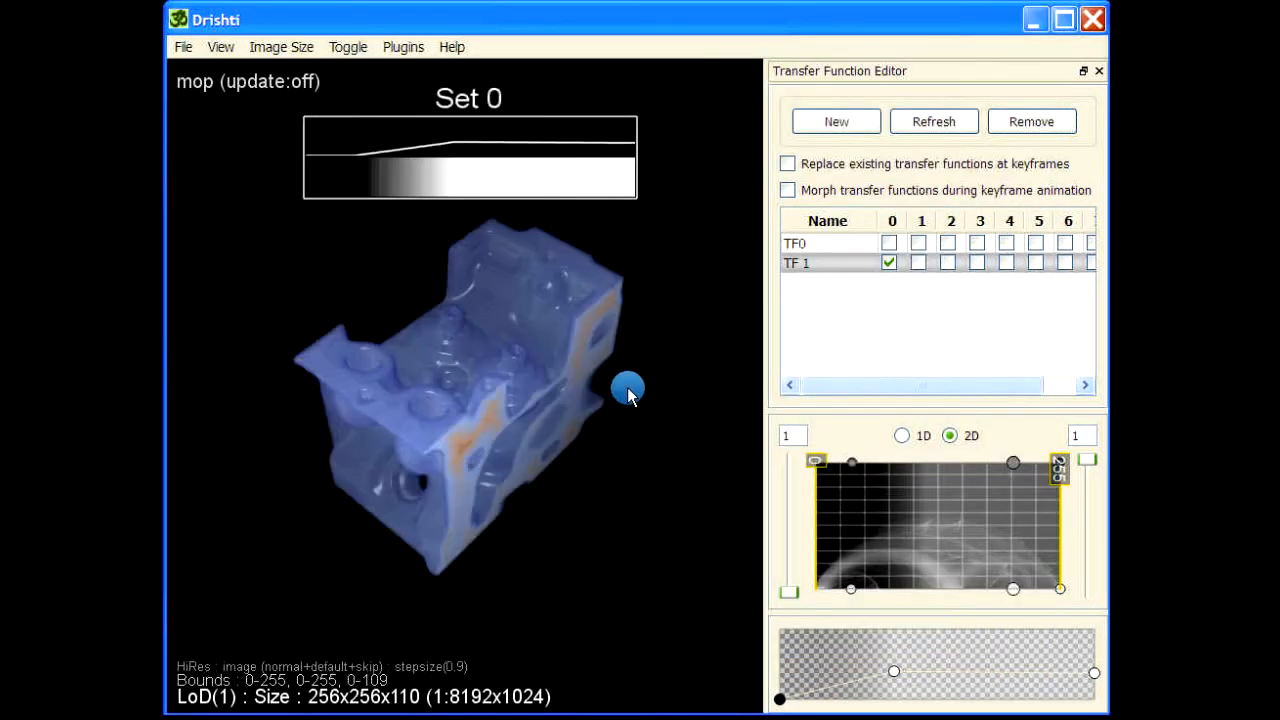
left_click(220, 47)
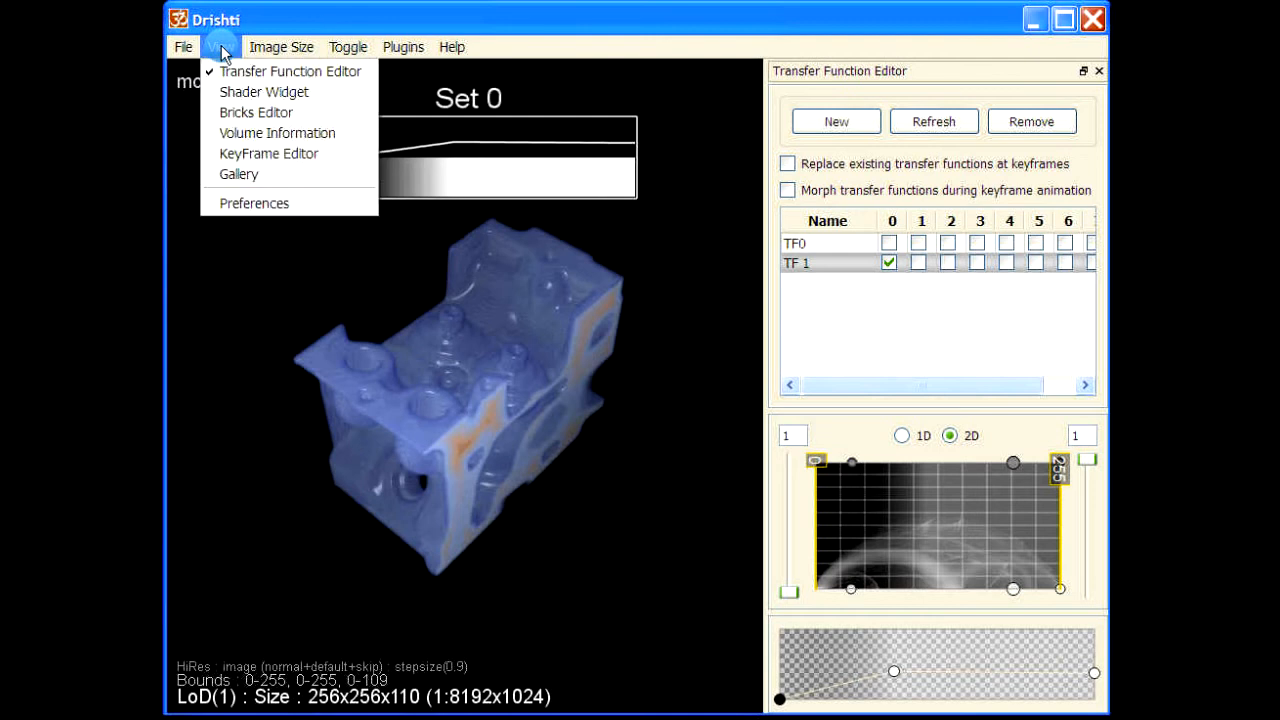
left_click(236, 220)
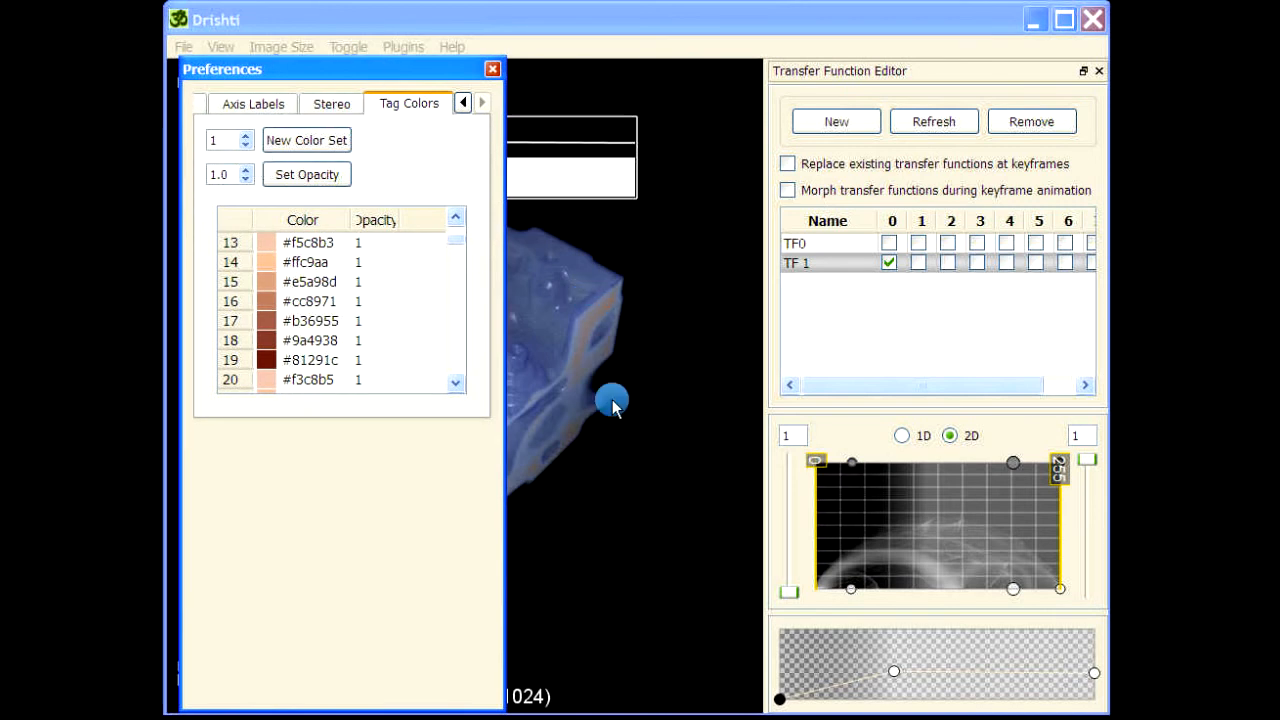
left_click_drag(609, 394, 533, 388)
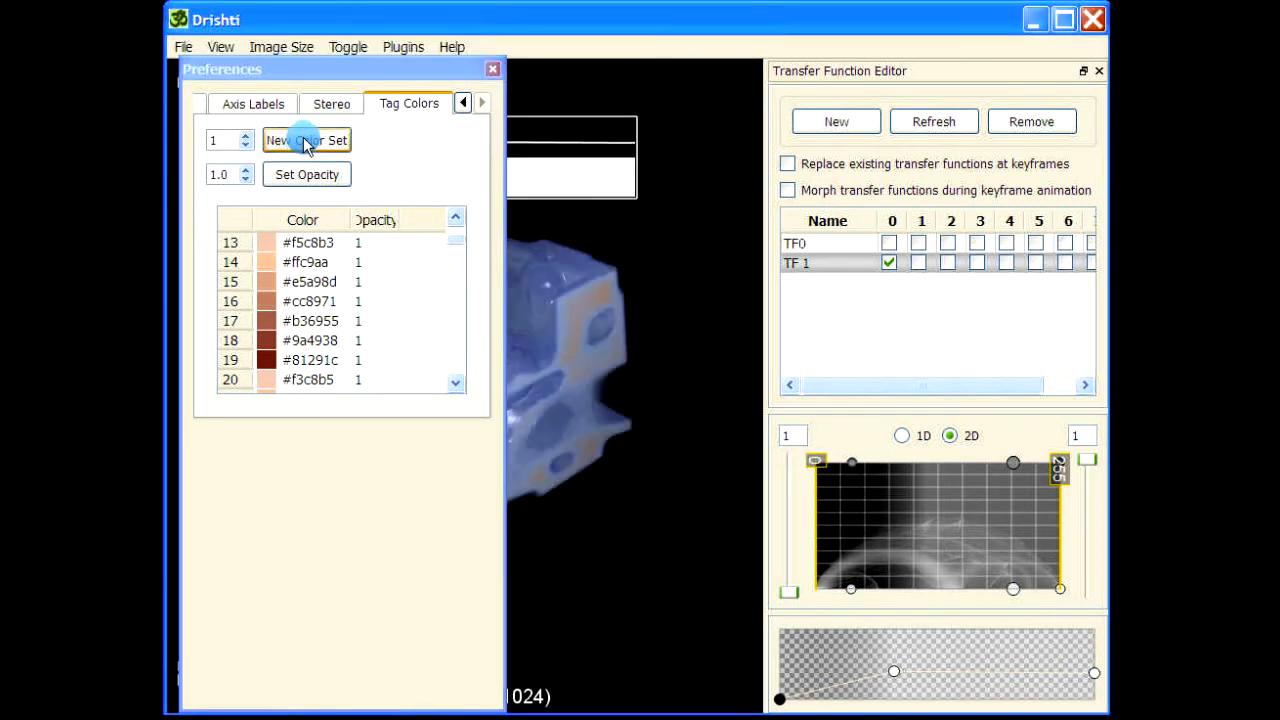
left_click(268, 140)
left_click(774, 382)
scroll(776, 392, "down", 2)
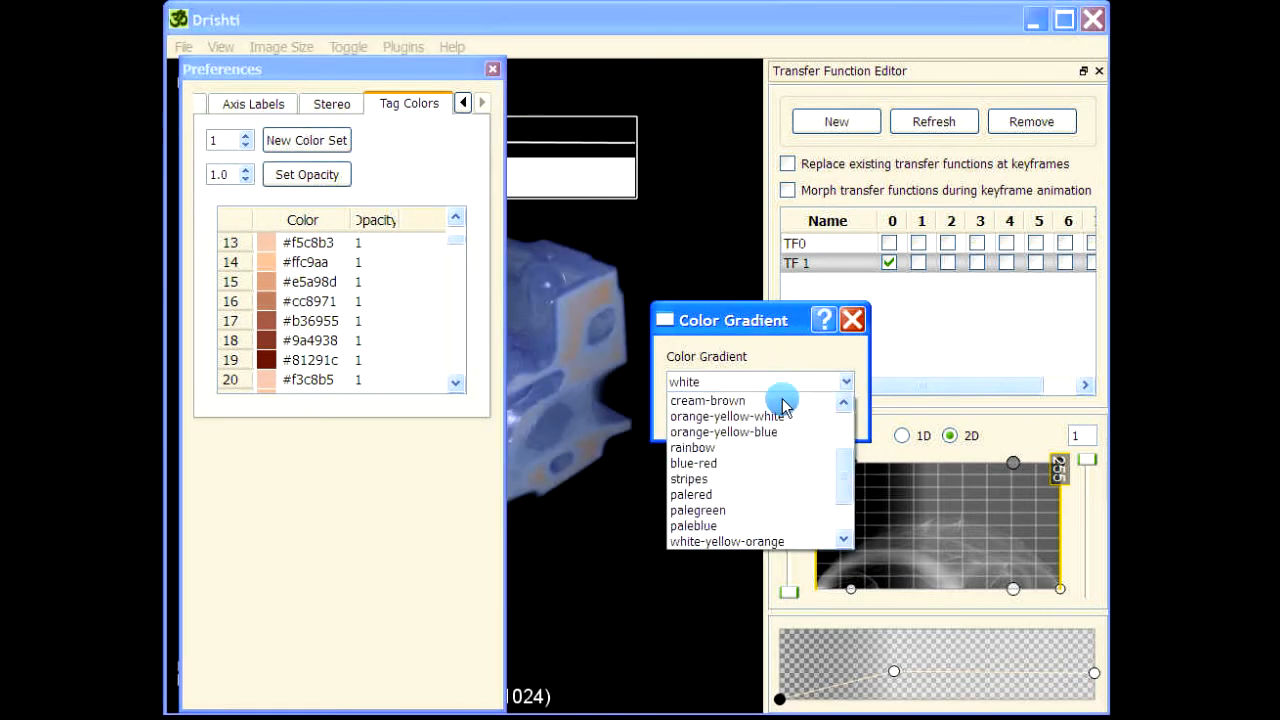
left_click(735, 416)
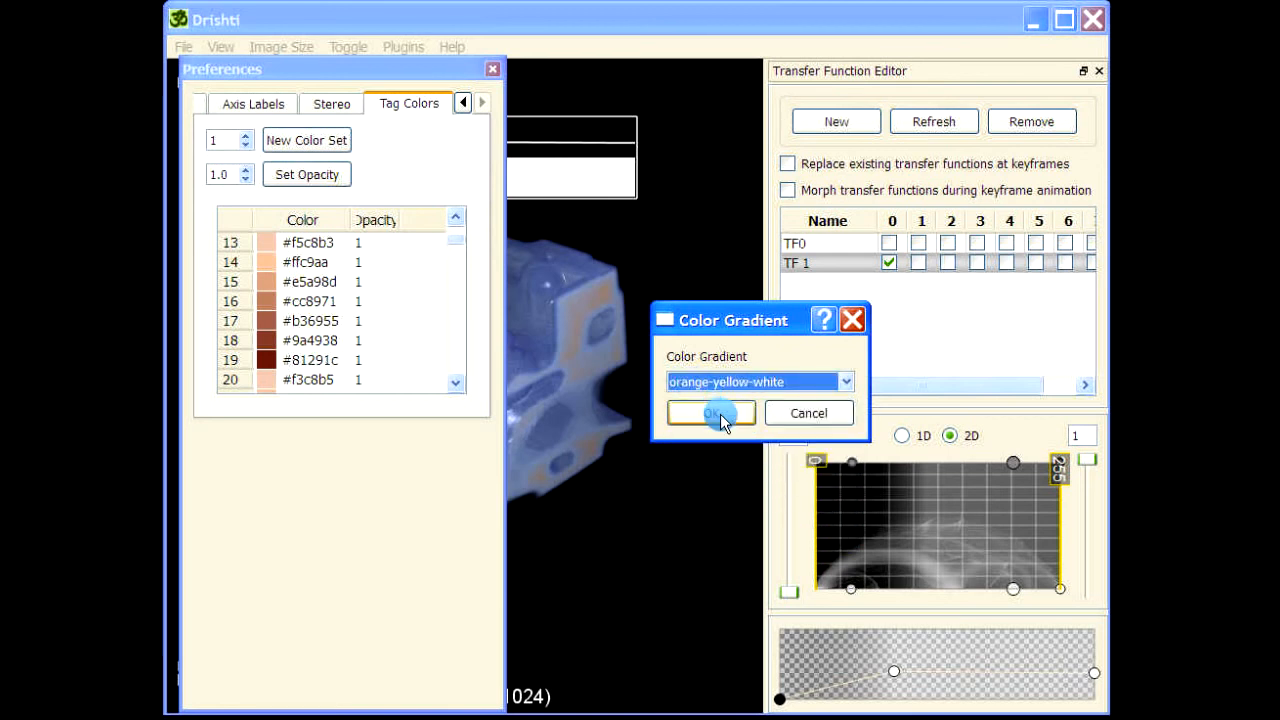
left_click(720, 412)
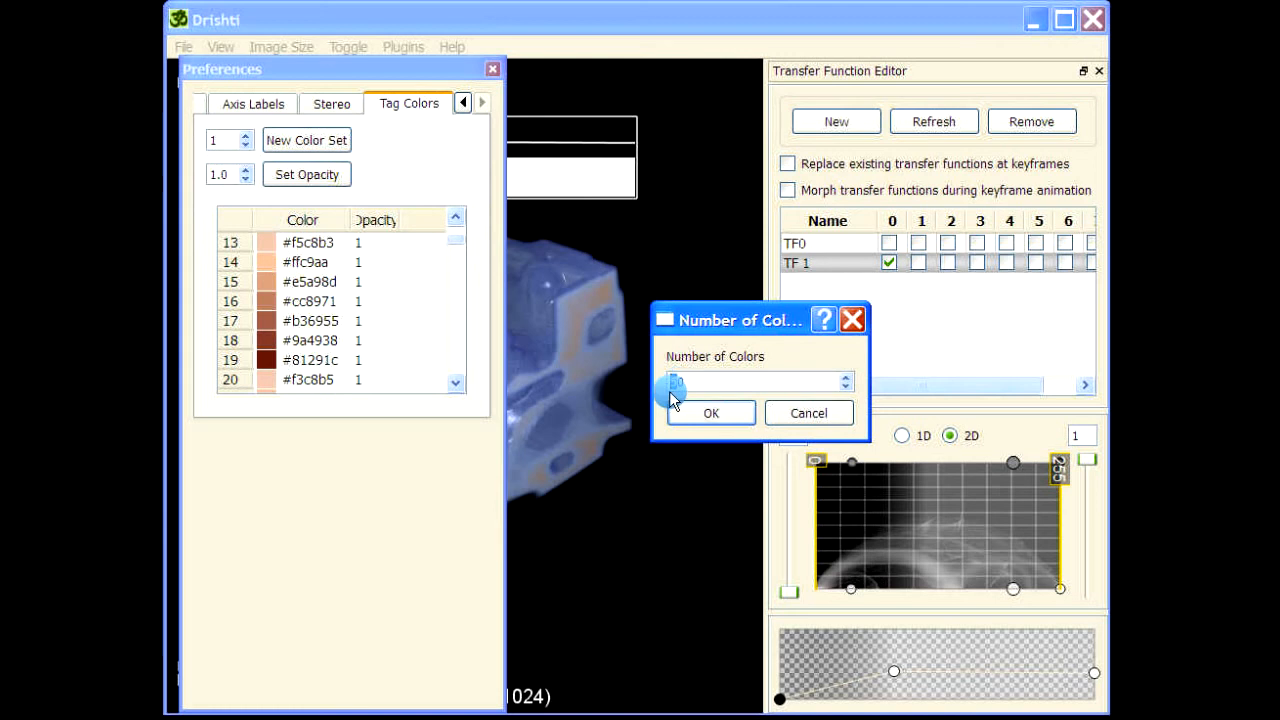
type("20")
left_click(712, 413)
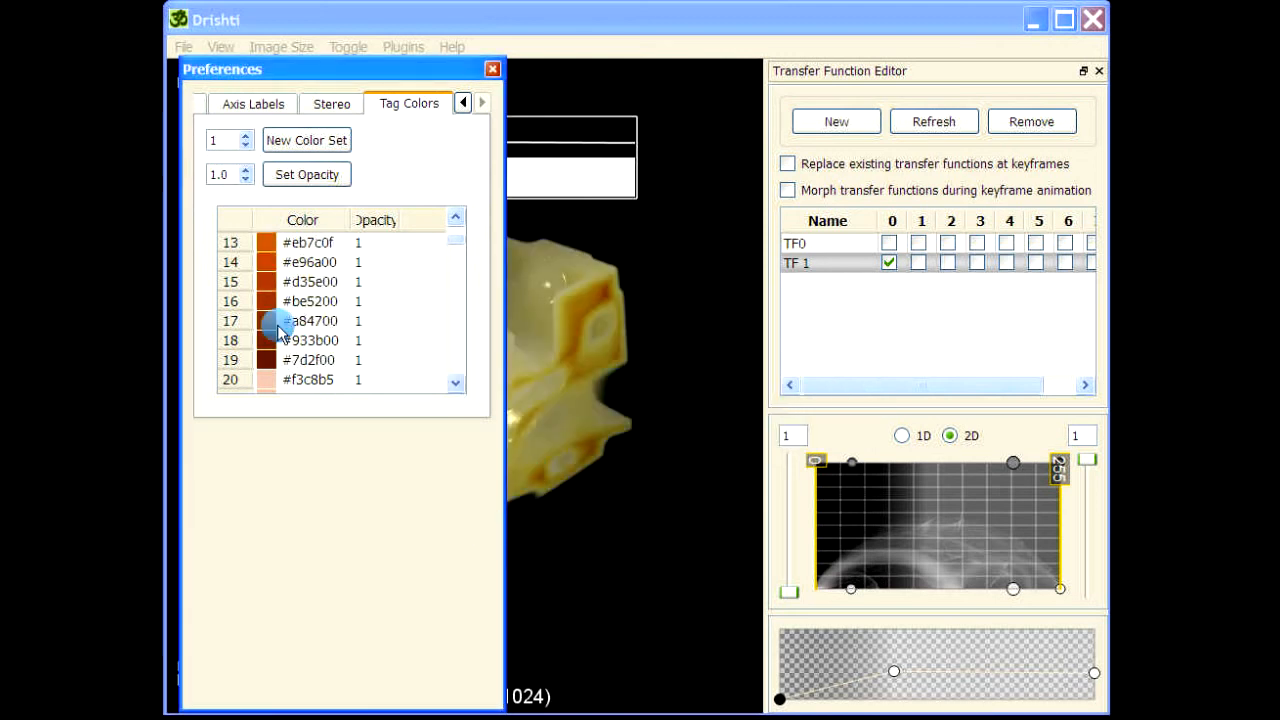
Scroll through the new tag colors, move the Preferences window aside and examine the recolored volume.
left_click(455, 220)
mouse_move(453, 220)
left_mouse_down()
mouse_move(453, 241)
mouse_move(455, 228)
left_mouse_up()
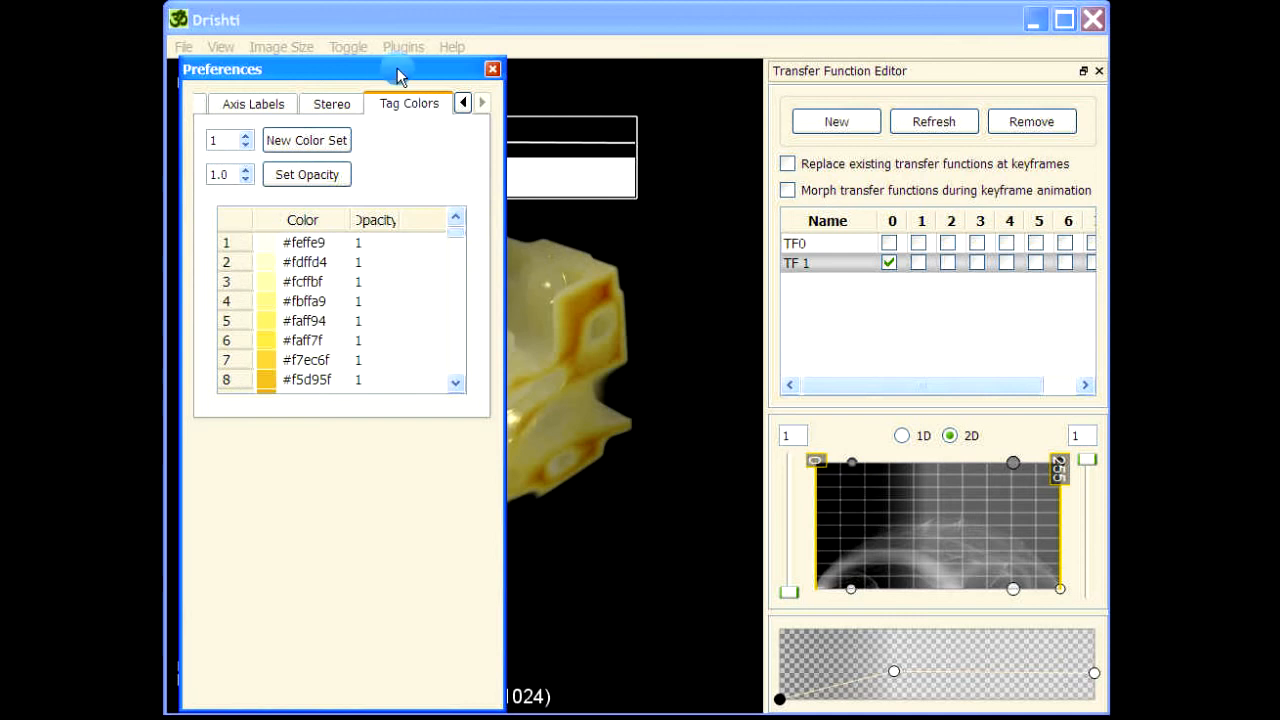
left_click_drag(397, 75, 50, 30)
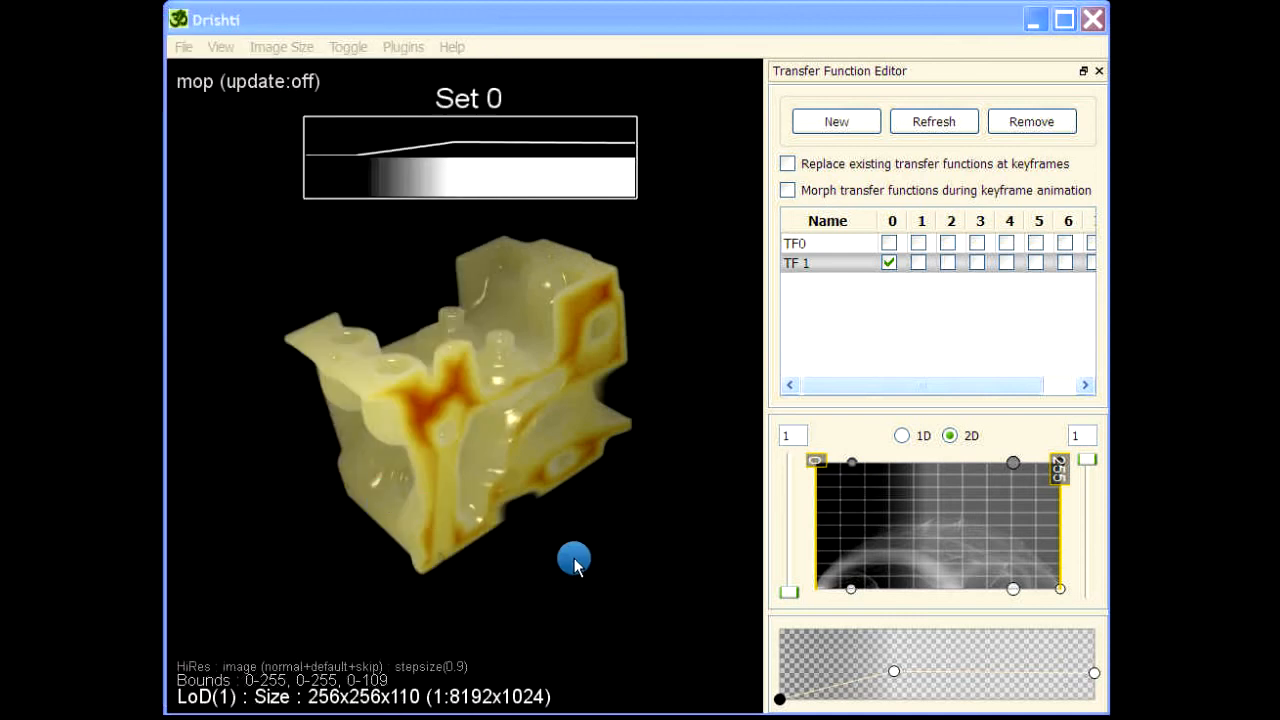
left_click_drag(574, 563, 497, 560)
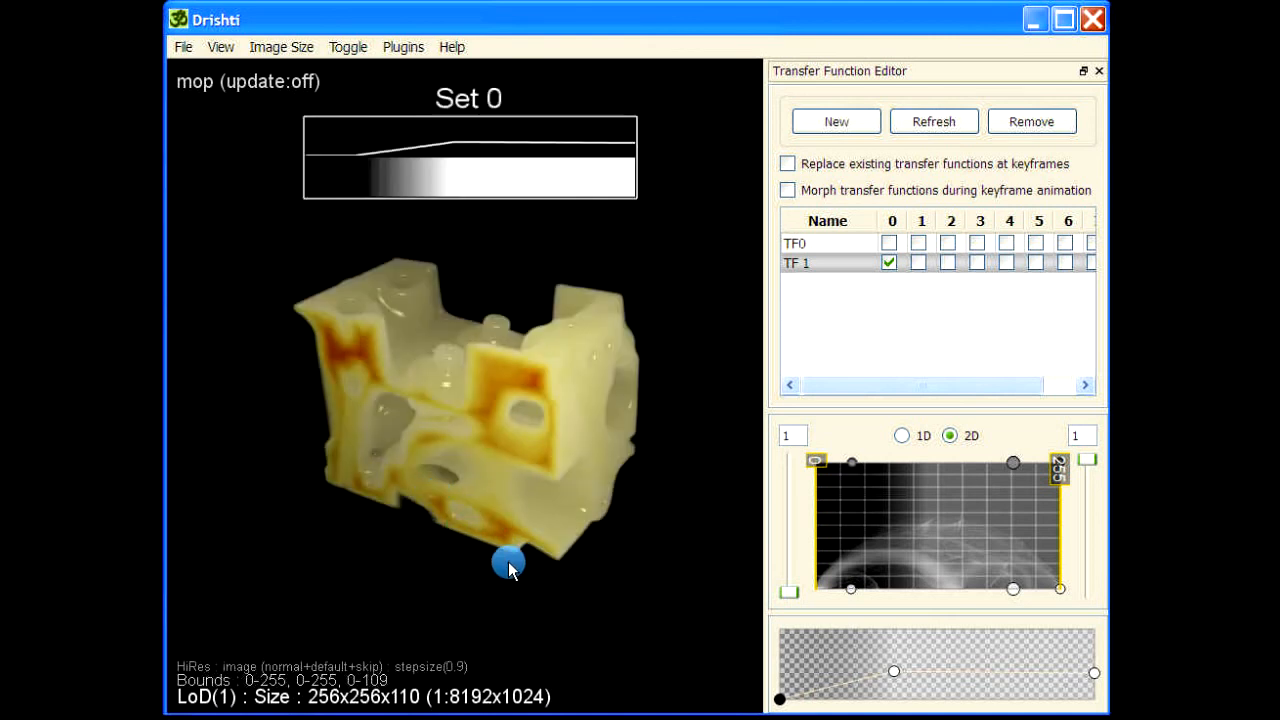
right_click_drag(492, 545, 497, 509)
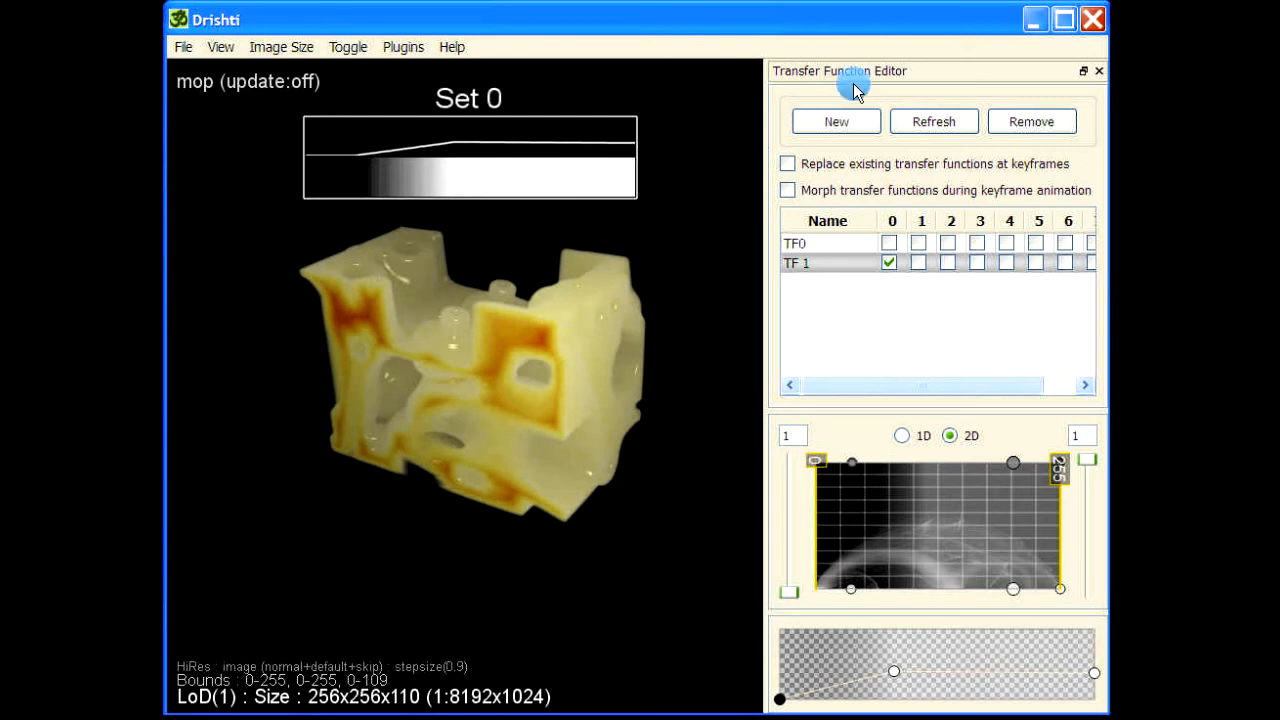
Select the TF0 transfer function and apply the orange-yellow-white color gradient to it.
left_click(854, 124)
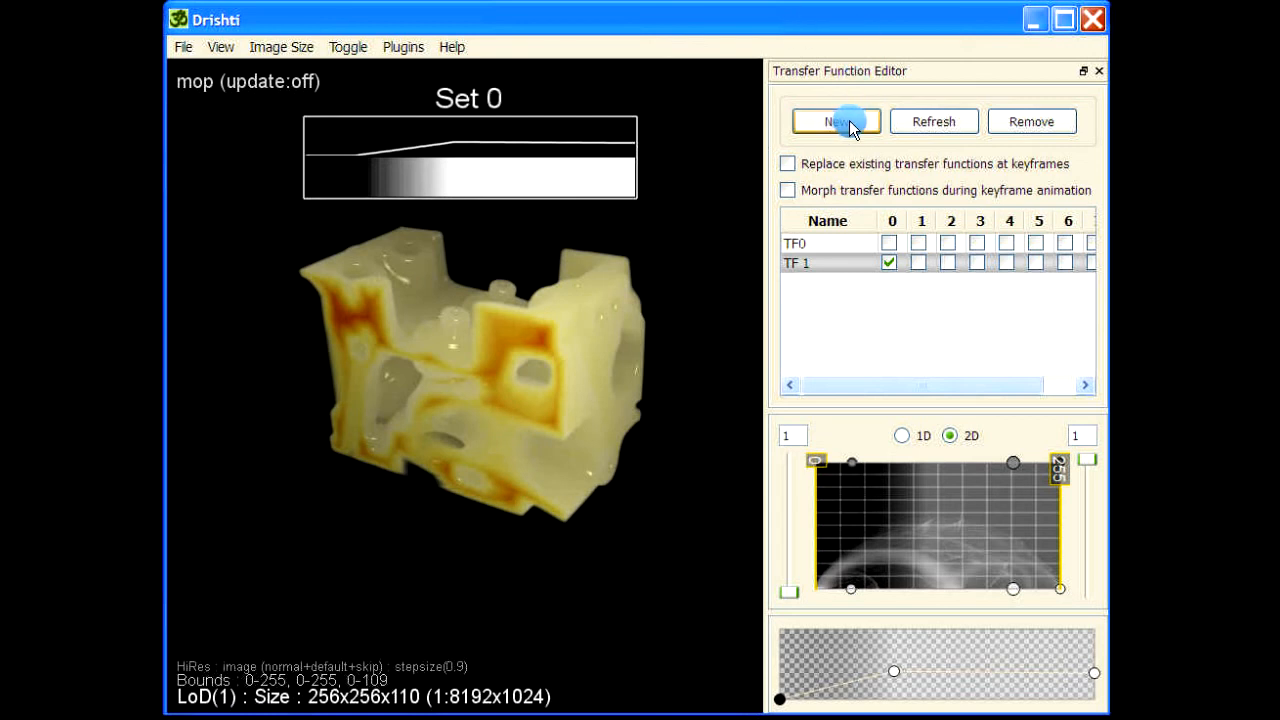
left_click(823, 245)
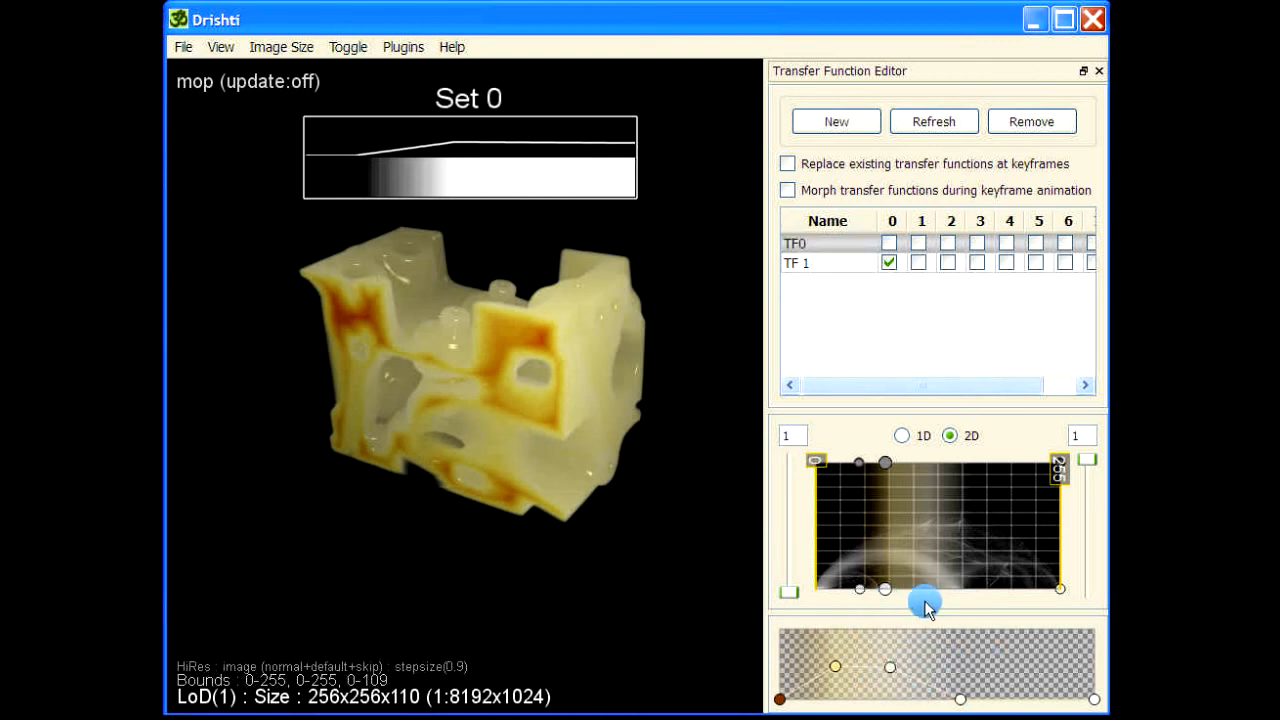
key("space")
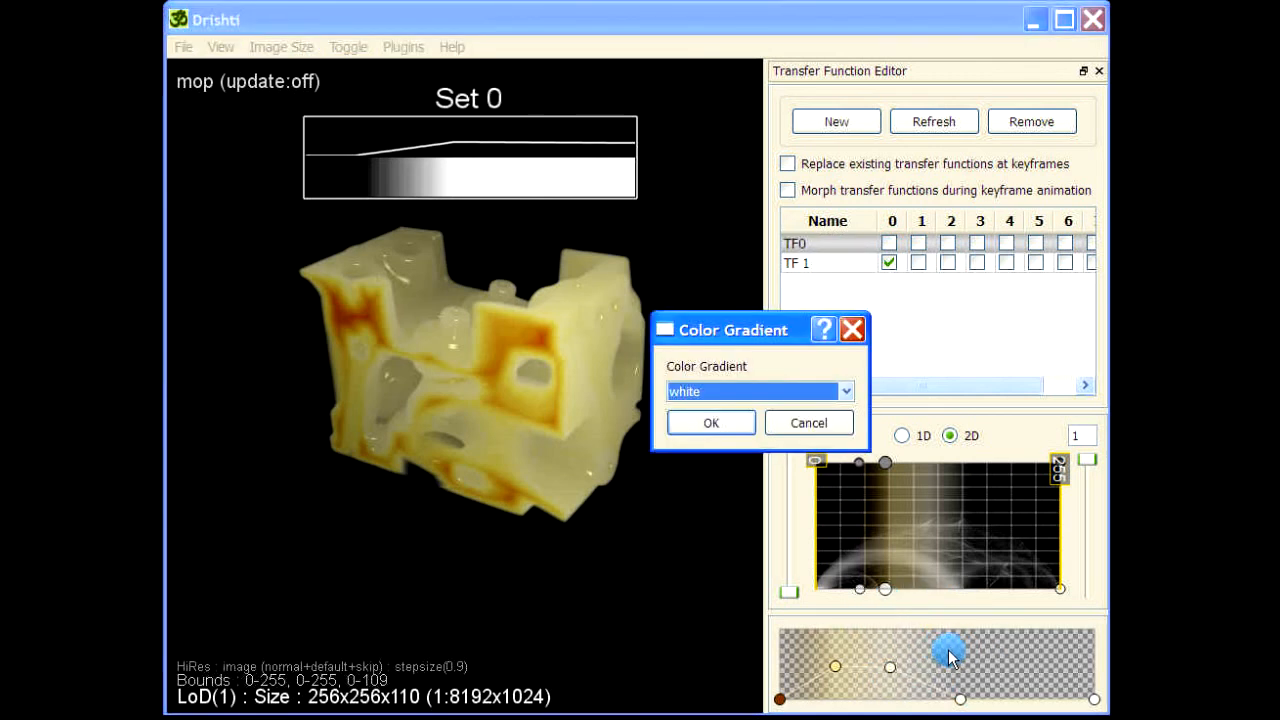
left_click(767, 389)
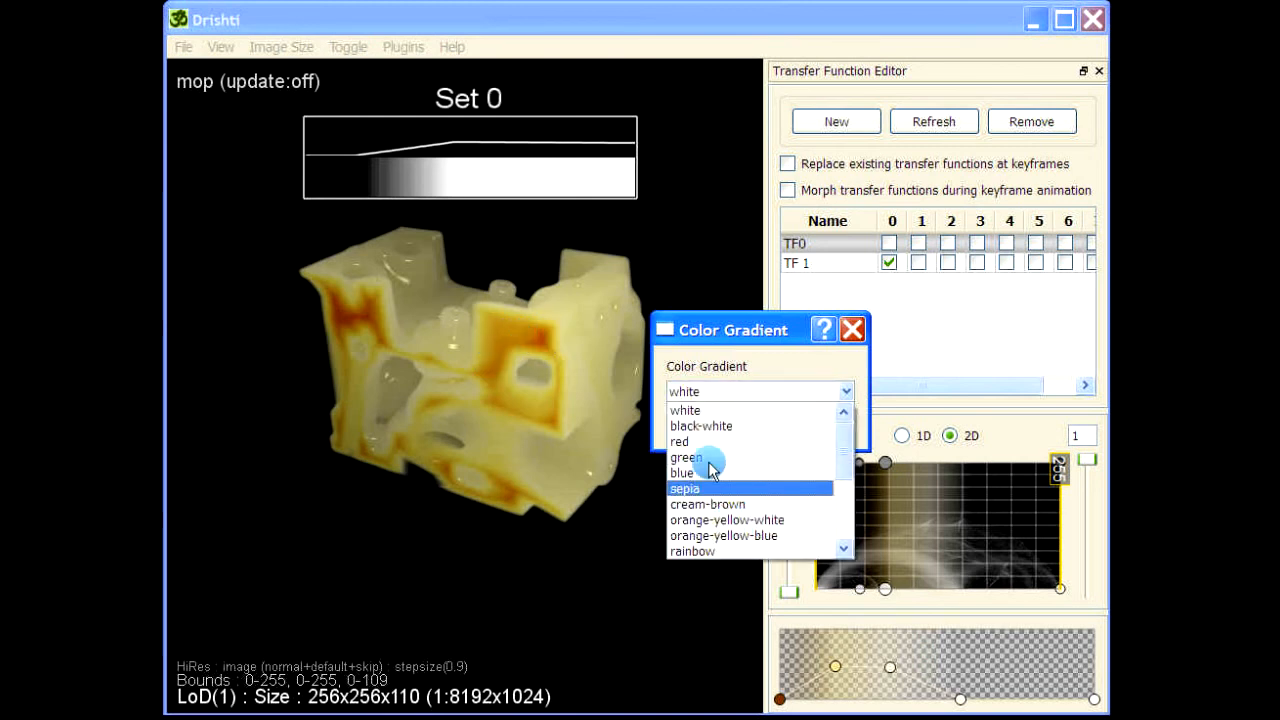
left_click(735, 520)
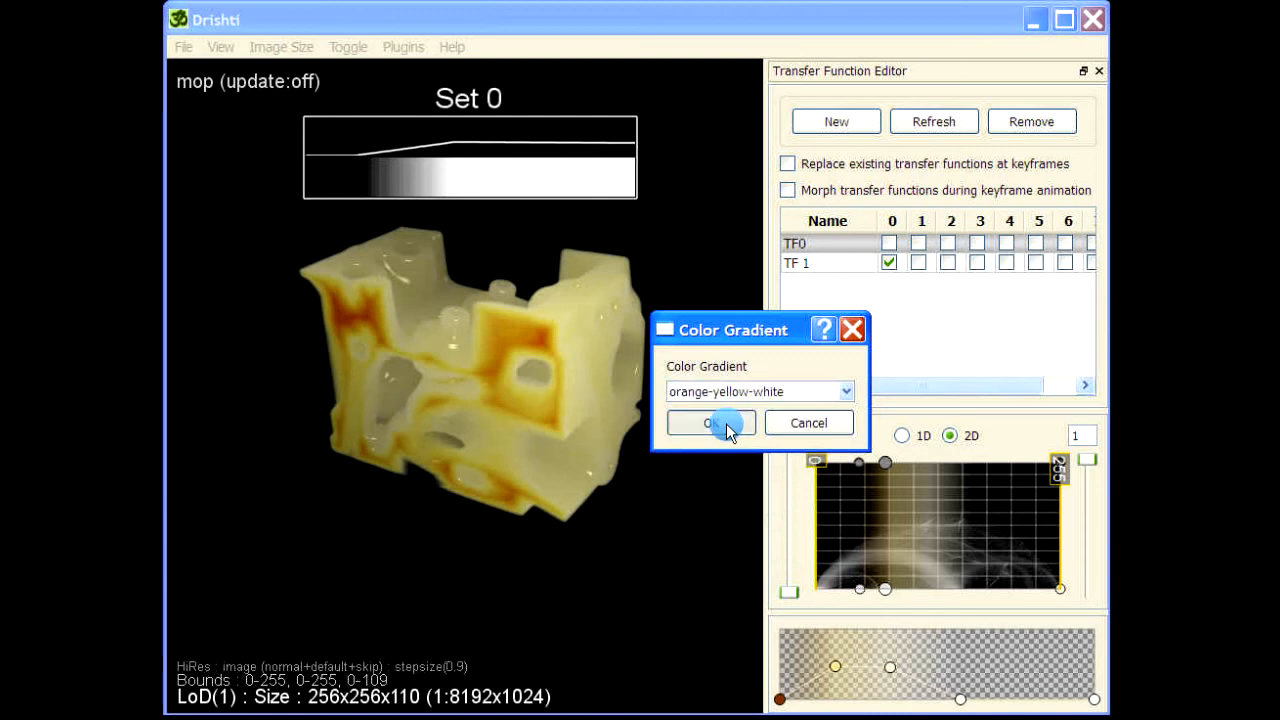
left_click(724, 424)
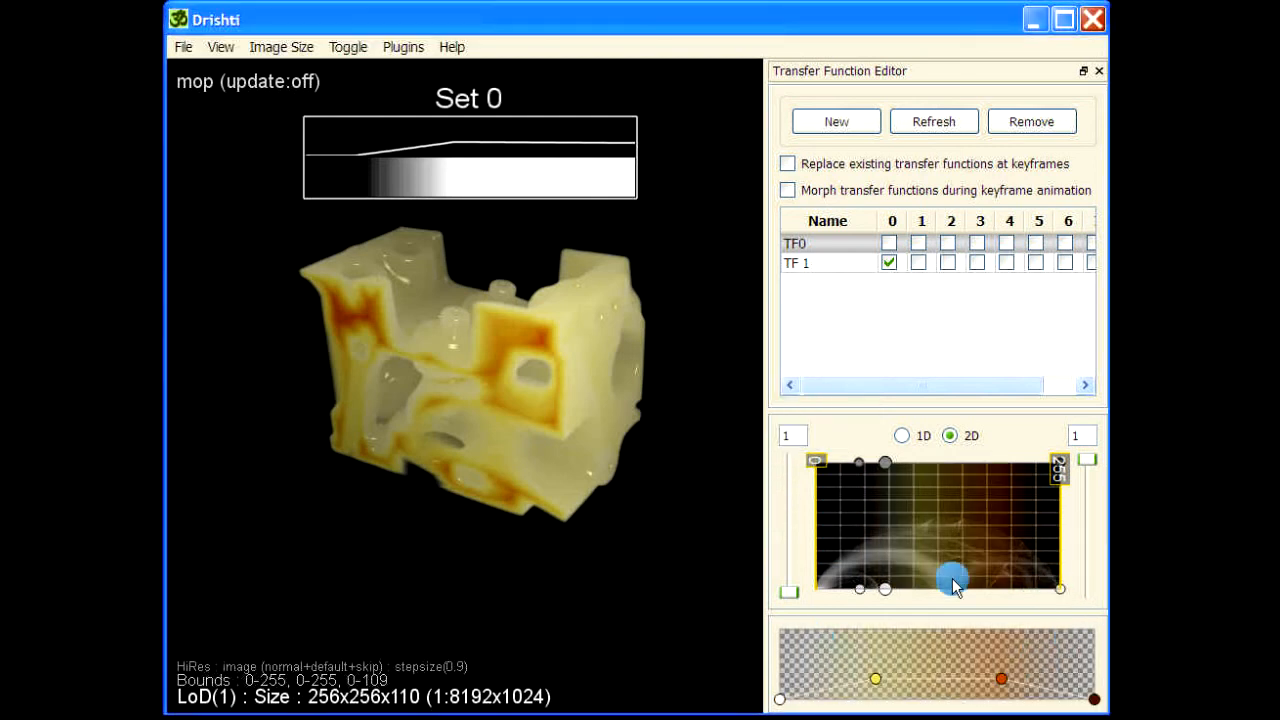
Stretch TF0's 2D transfer function region to span the full value range.
left_click(824, 587)
left_click_drag(825, 588, 811, 590)
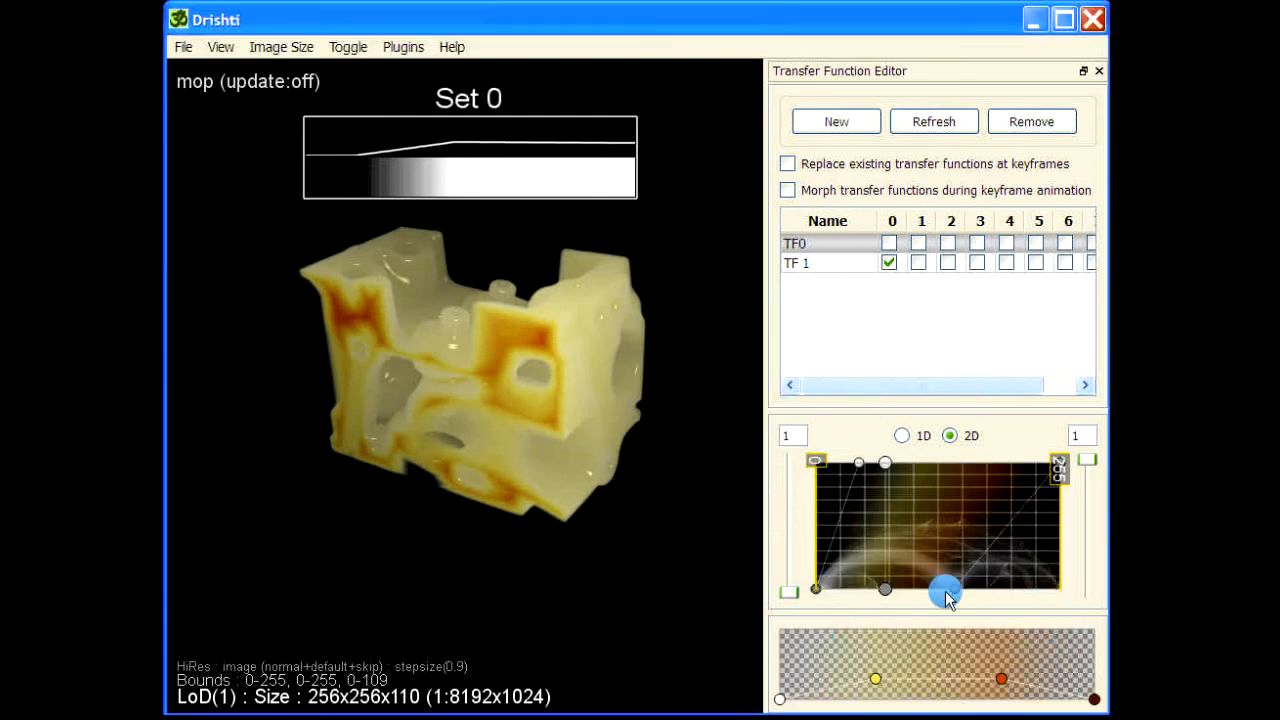
left_click_drag(954, 589, 1112, 601)
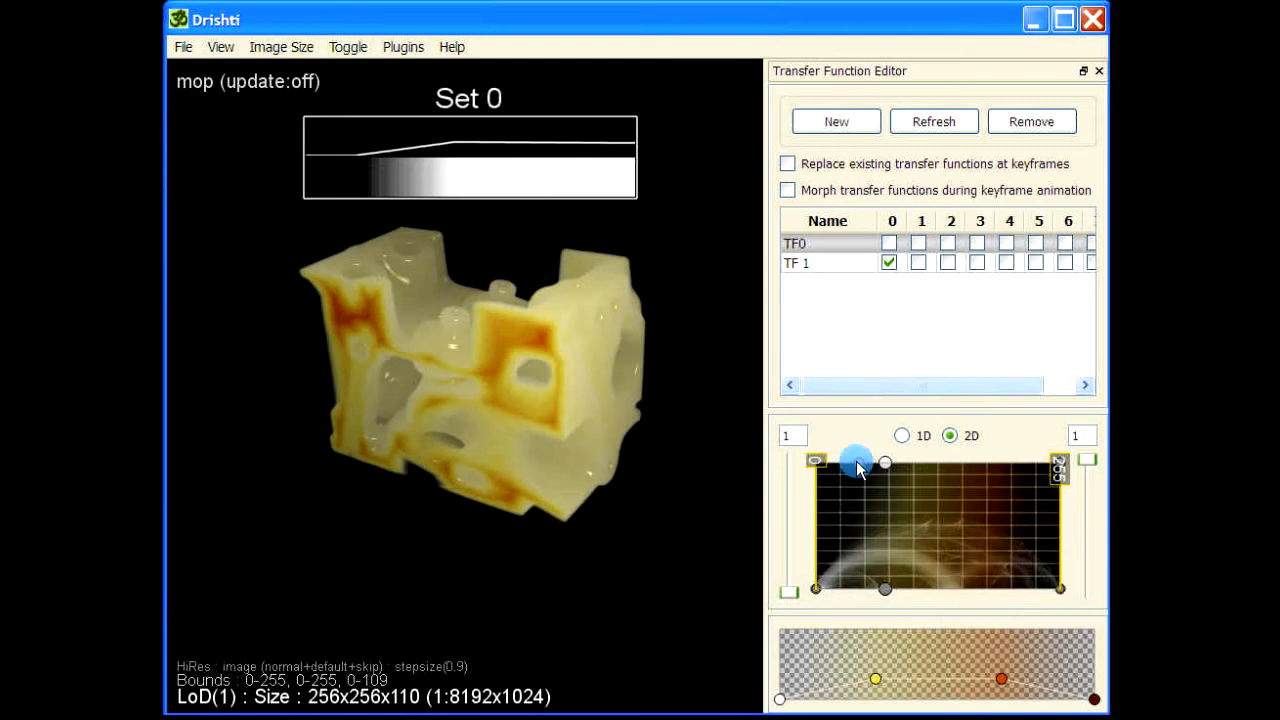
left_click_drag(859, 463, 780, 466)
Raise both end points of TF0's opacity curve and enable TF0 in set 1.
left_click(1094, 699)
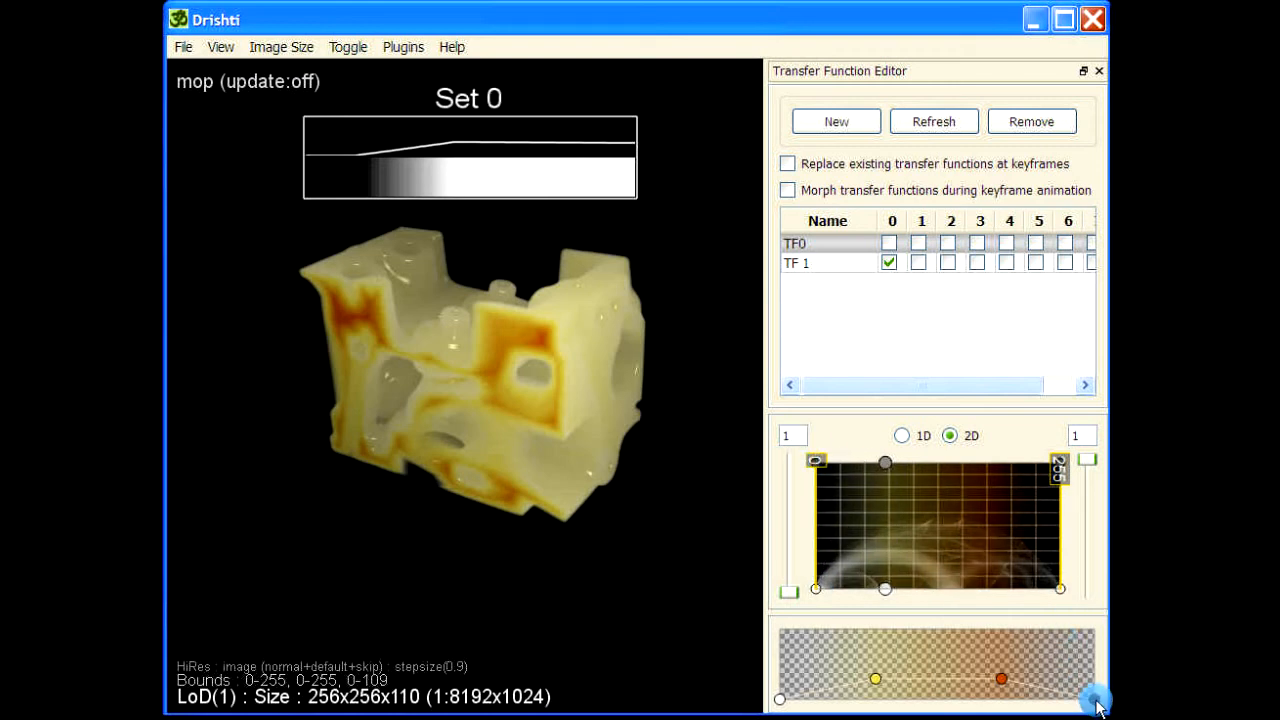
left_click_drag(1094, 699, 1094, 678)
left_click_drag(779, 699, 780, 679)
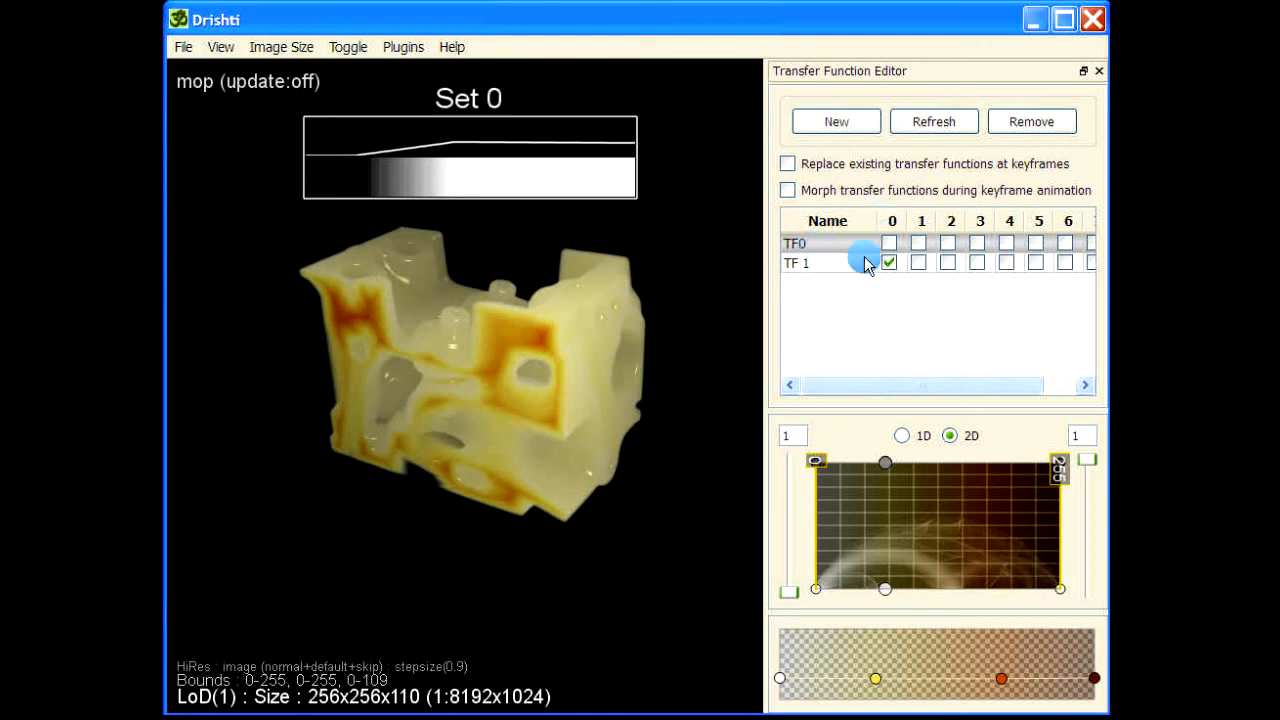
left_click(923, 245)
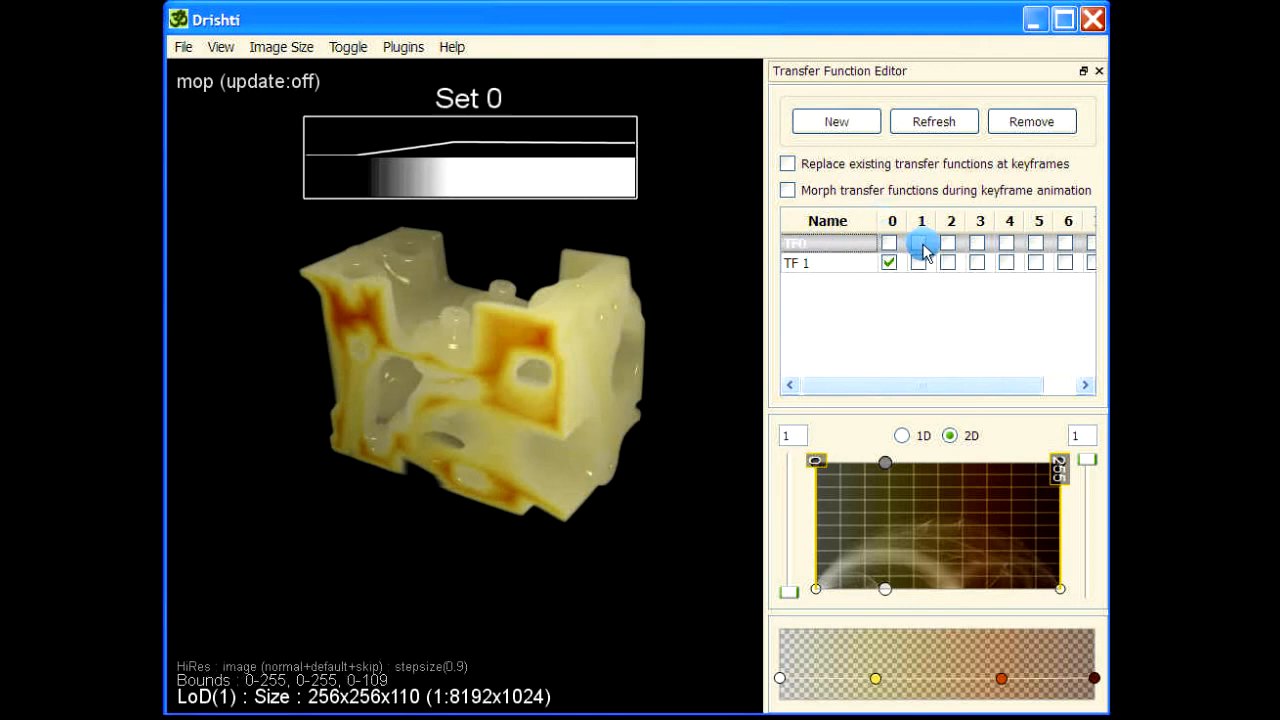
Add a colorbar and position it vertically to the left of the volume.
key("space")
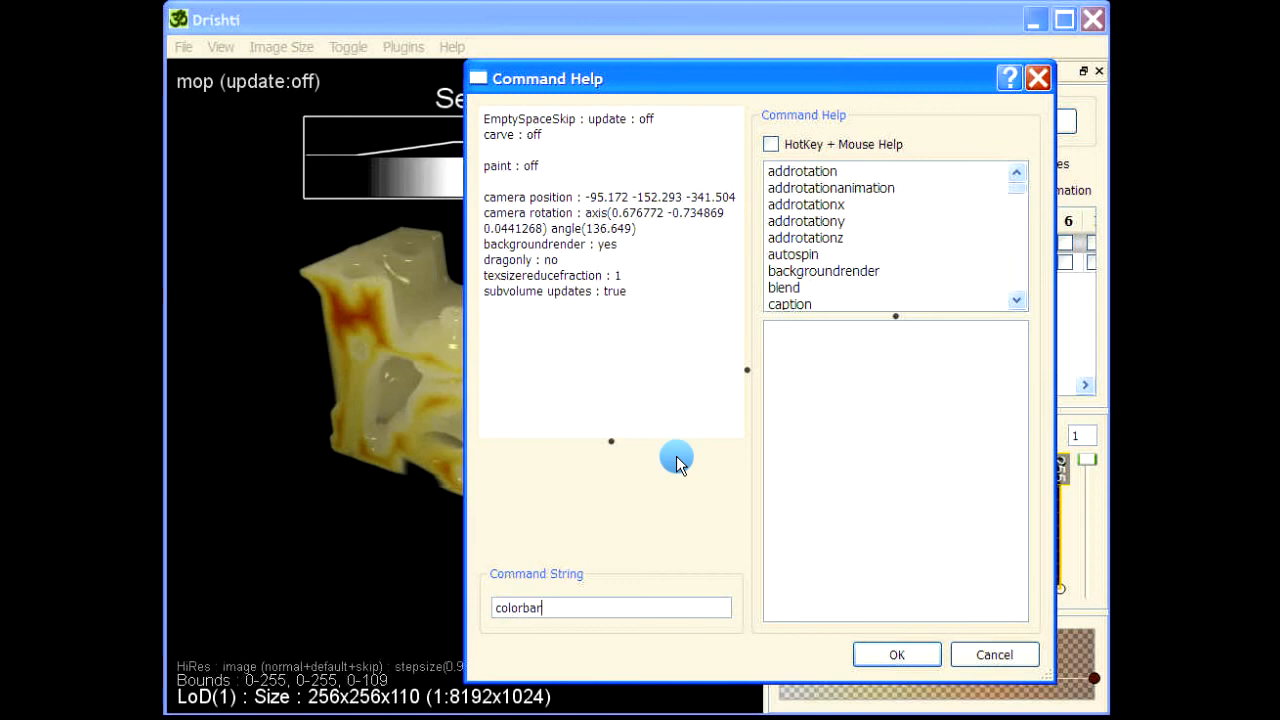
type("colorbar")
key("Return")
left_click_drag(303, 251, 248, 420)
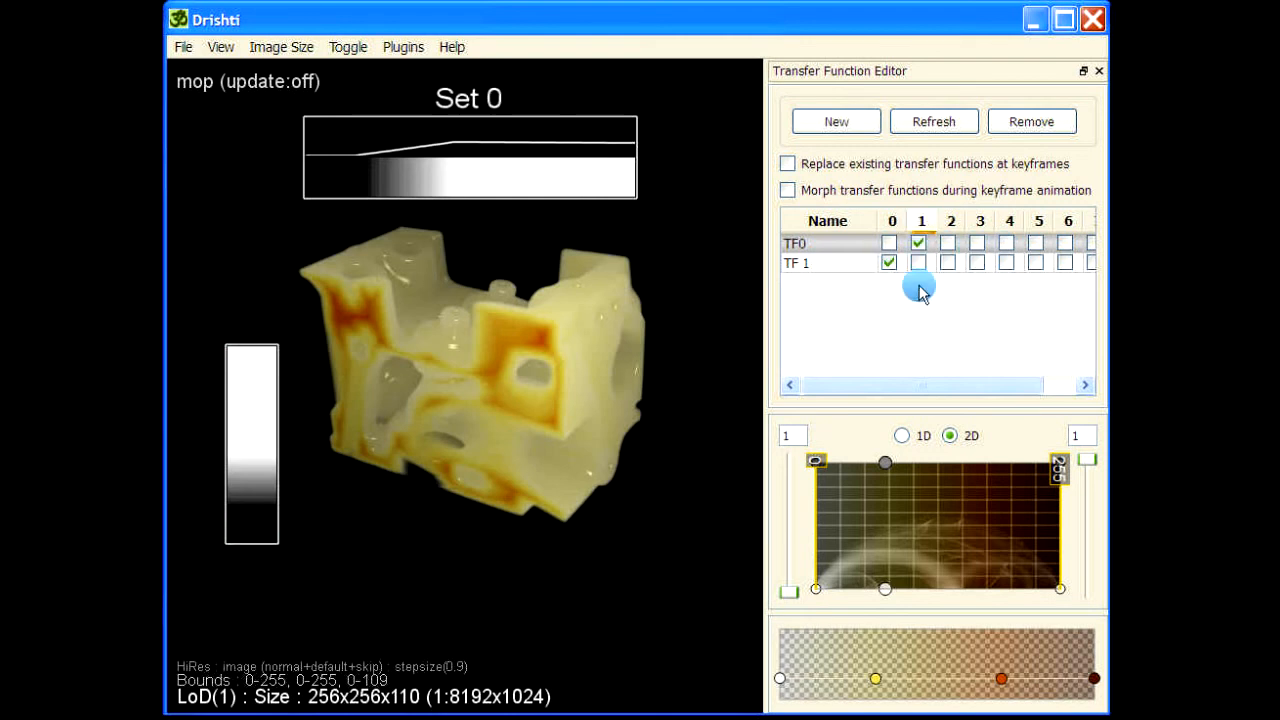
mouse_move(251, 389)
left_mouse_down()
mouse_move(260, 455)
mouse_move(218, 468)
left_mouse_up()
left_click_drag(220, 465, 213, 428)
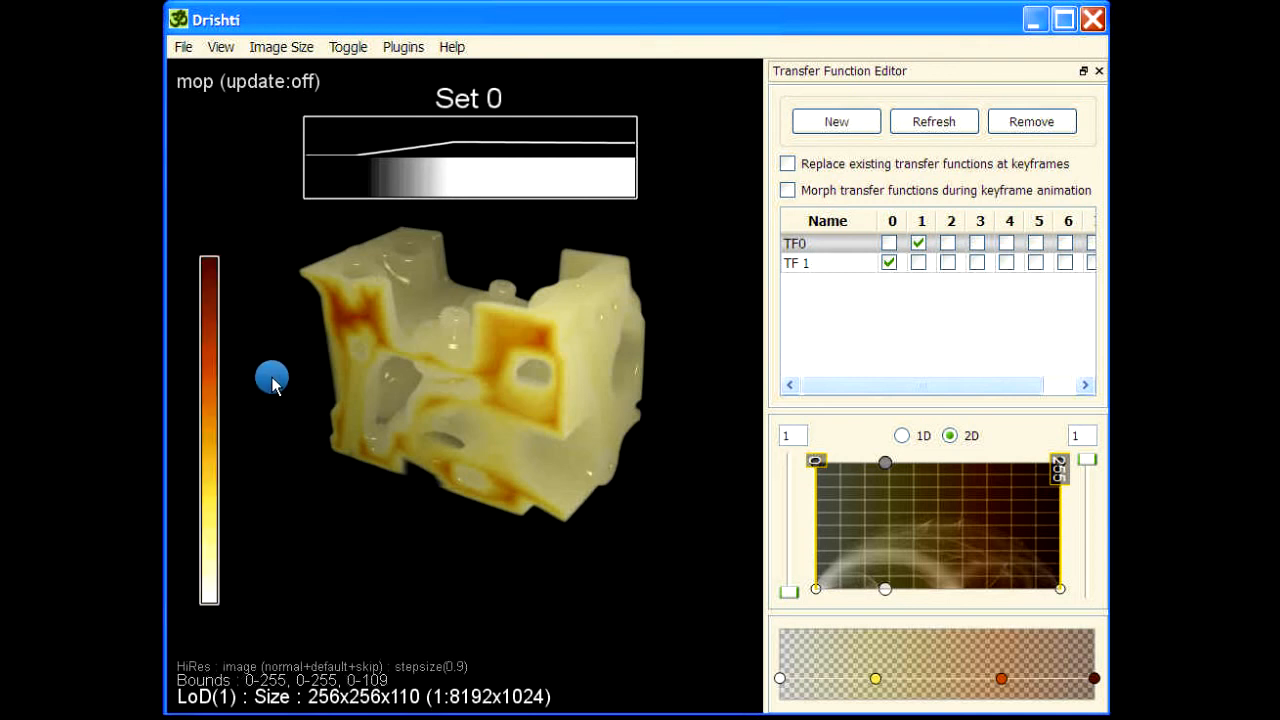
Add a caption reading 0 with a black halo and 90.0 rotation, placed at the color bar's lower end.
key("c")
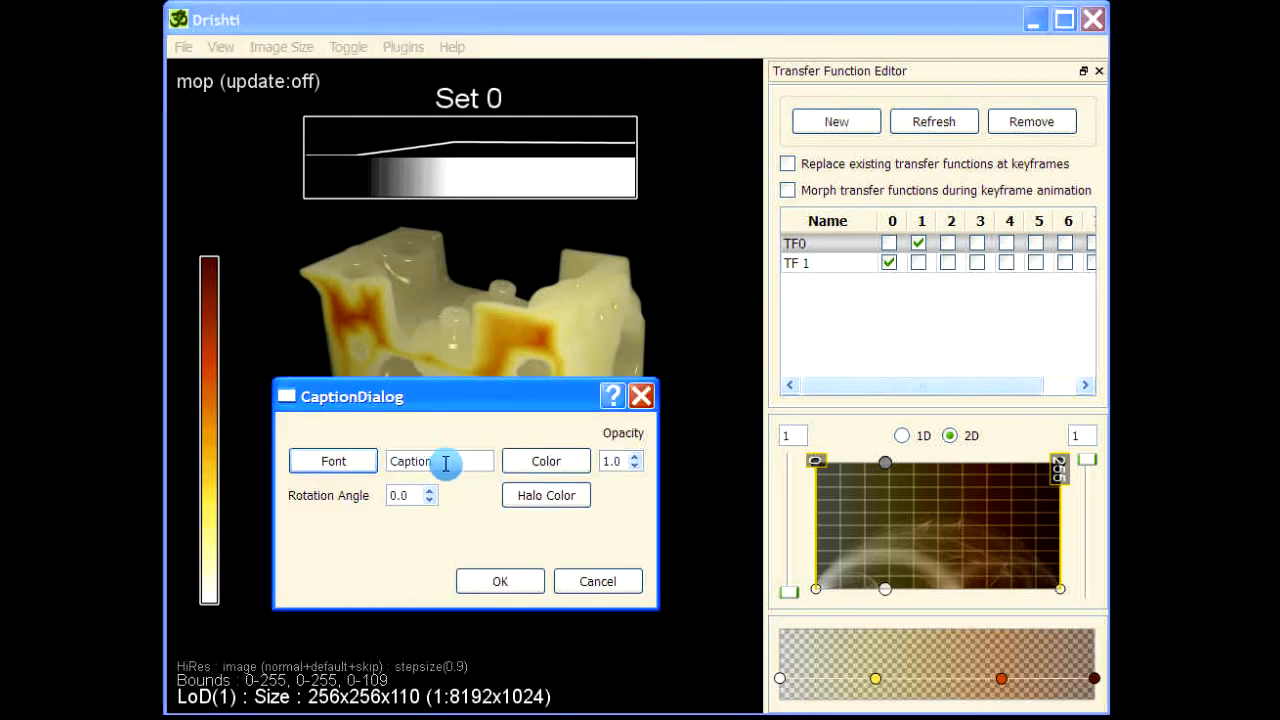
left_click_drag(446, 463, 350, 461)
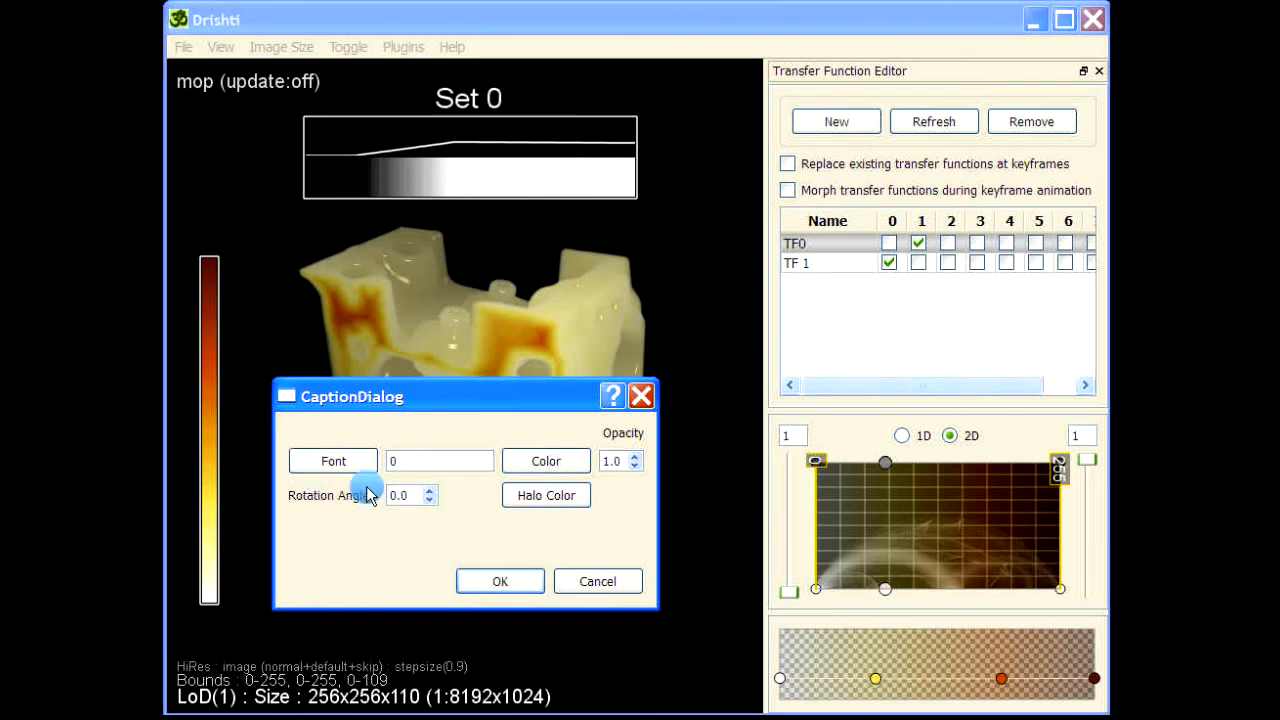
left_click(530, 494)
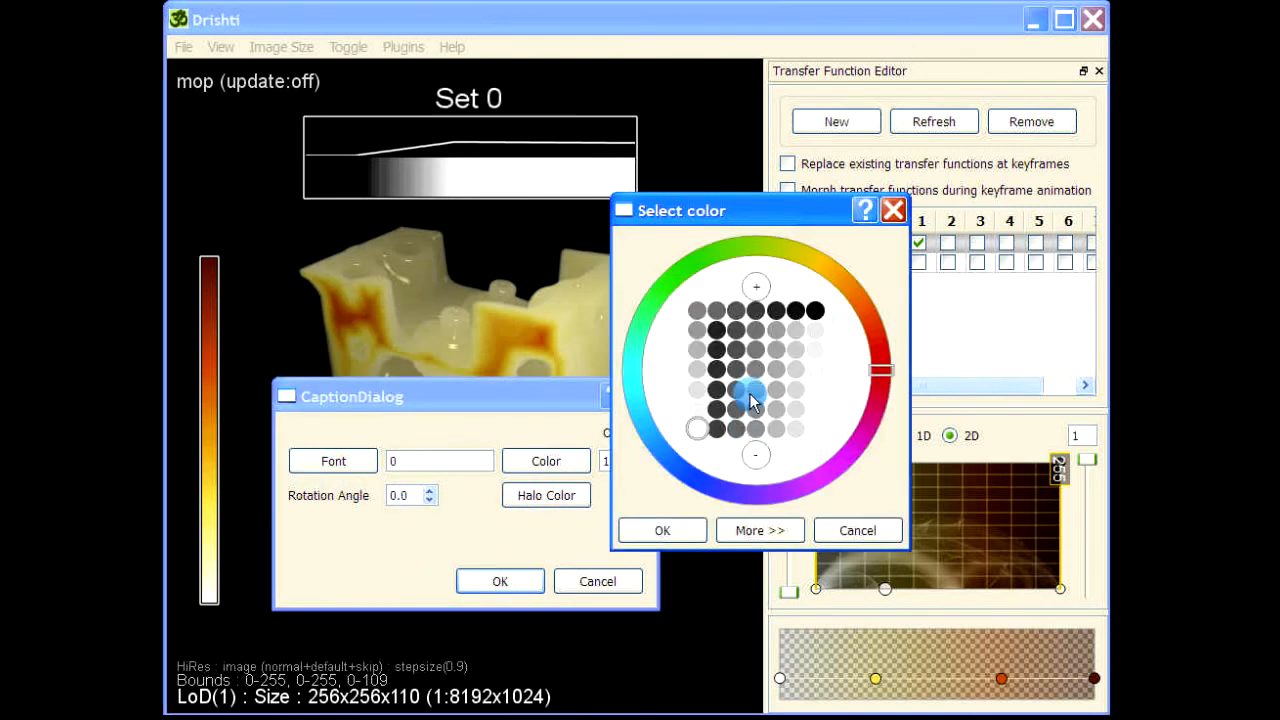
left_click(818, 314)
left_click(660, 531)
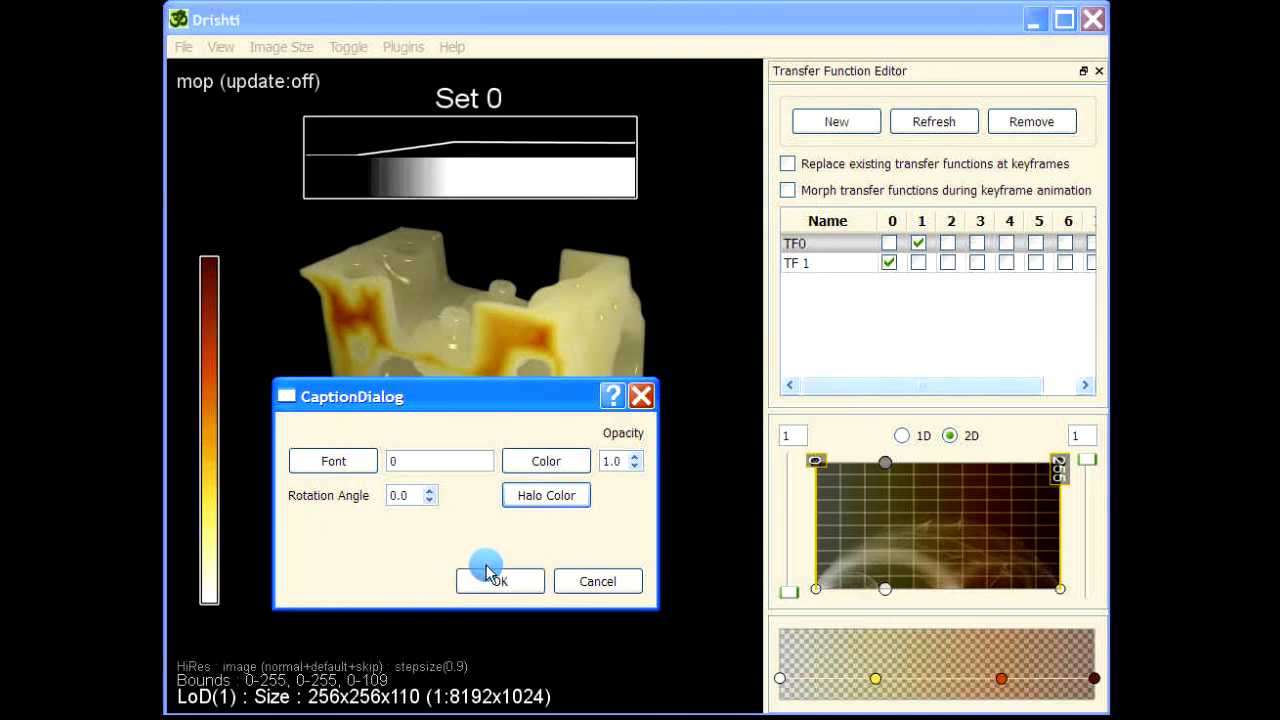
left_click(392, 495)
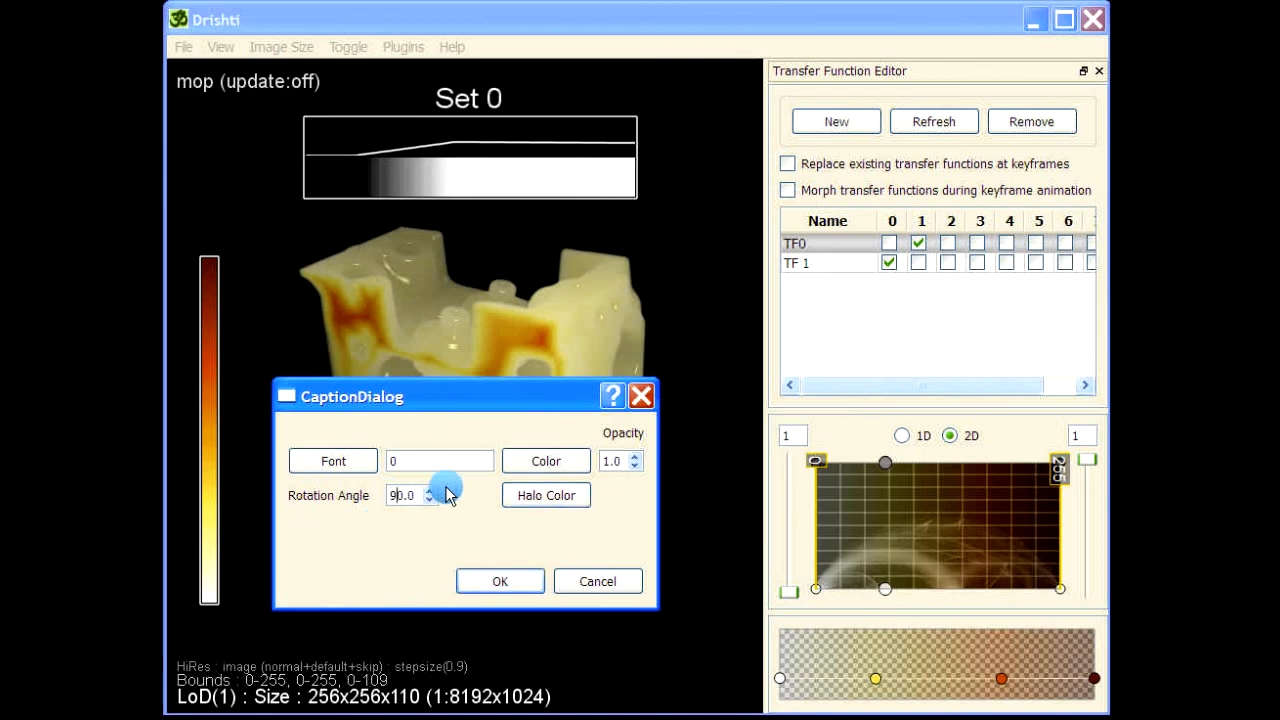
left_click(503, 581)
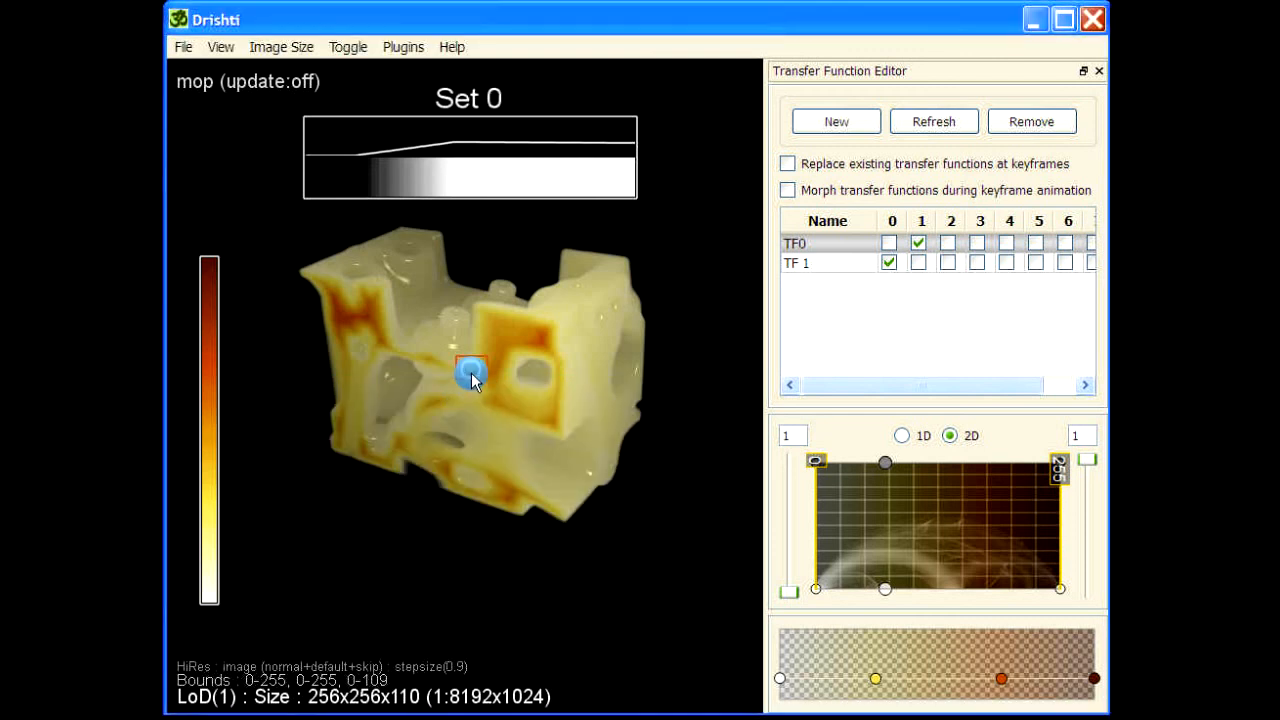
mouse_move(472, 376)
left_mouse_down()
mouse_move(291, 566)
mouse_move(238, 597)
left_mouse_up()
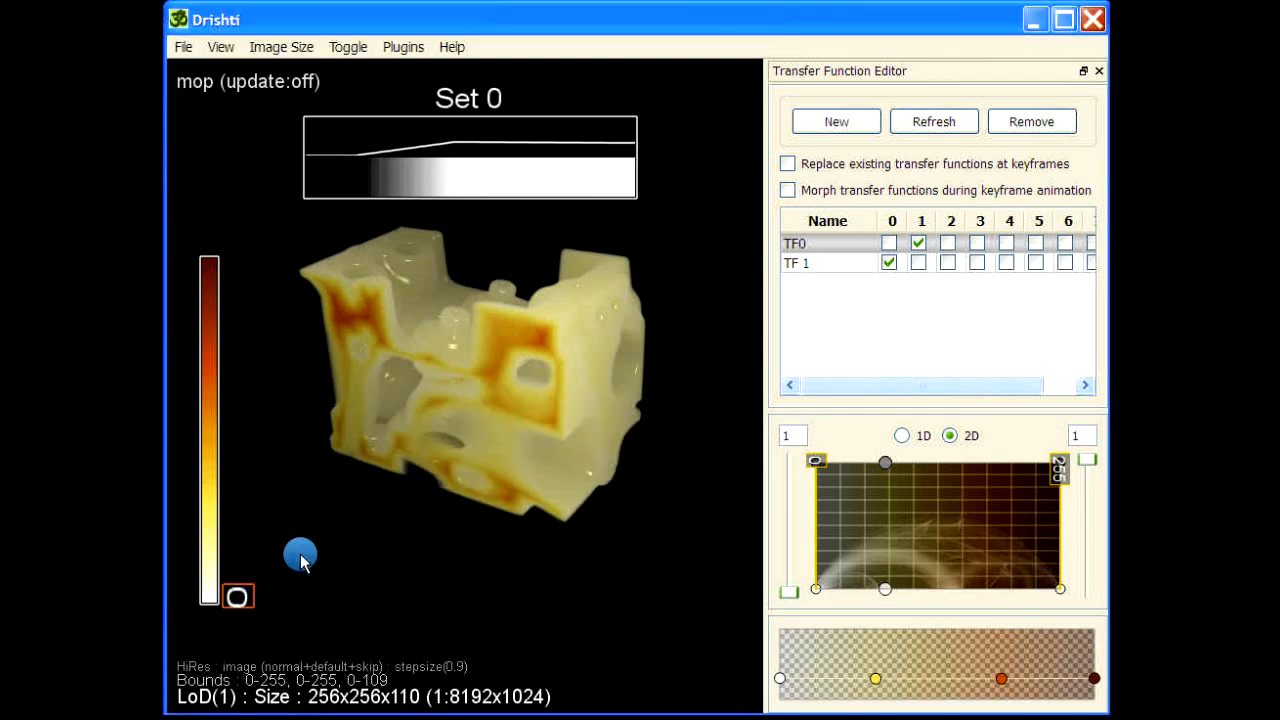
Add a caption reading Thickness with 90.0 rotation and a black halo, placed beside the color bar.
key("space")
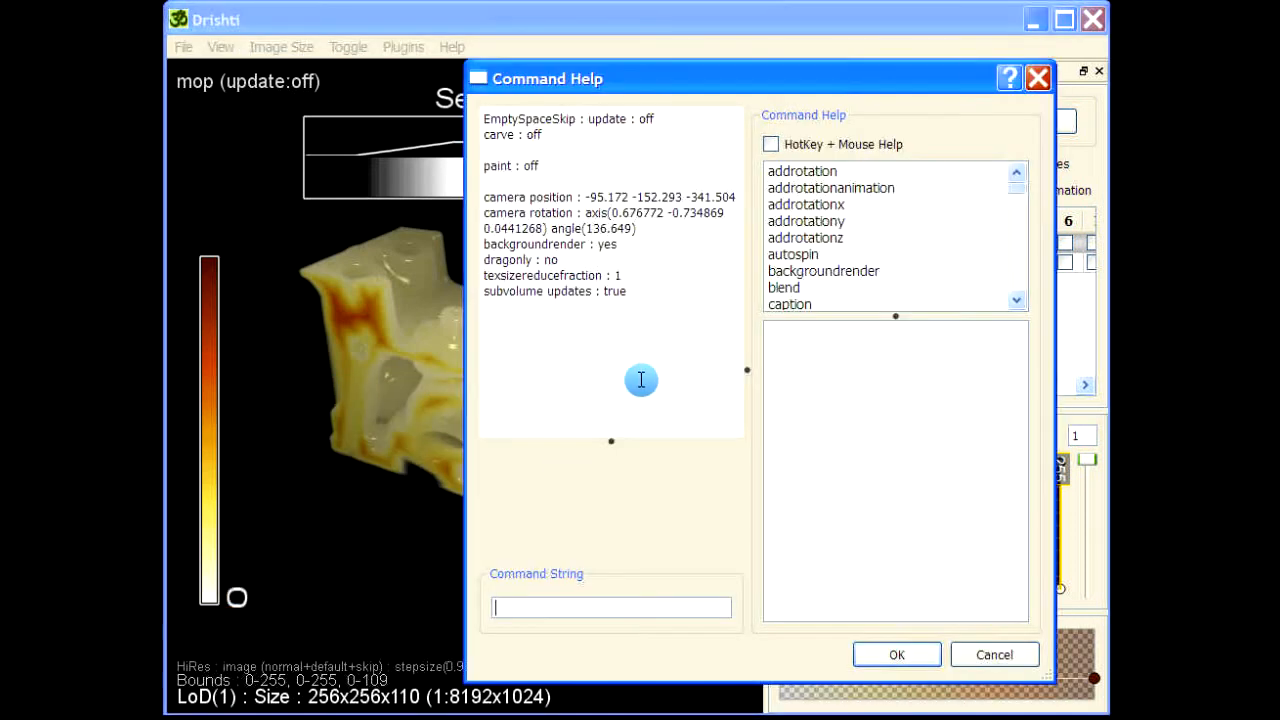
left_click(978, 658)
key("c")
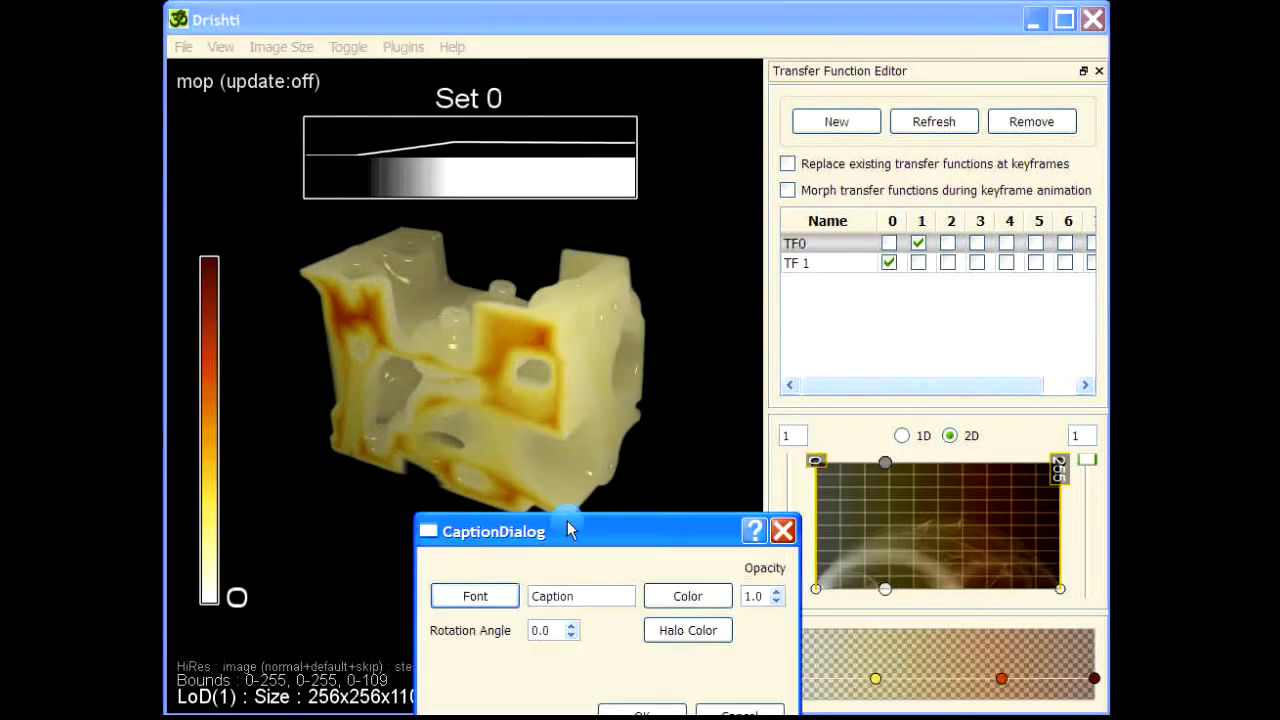
left_click_drag(567, 530, 449, 267)
left_click(350, 340)
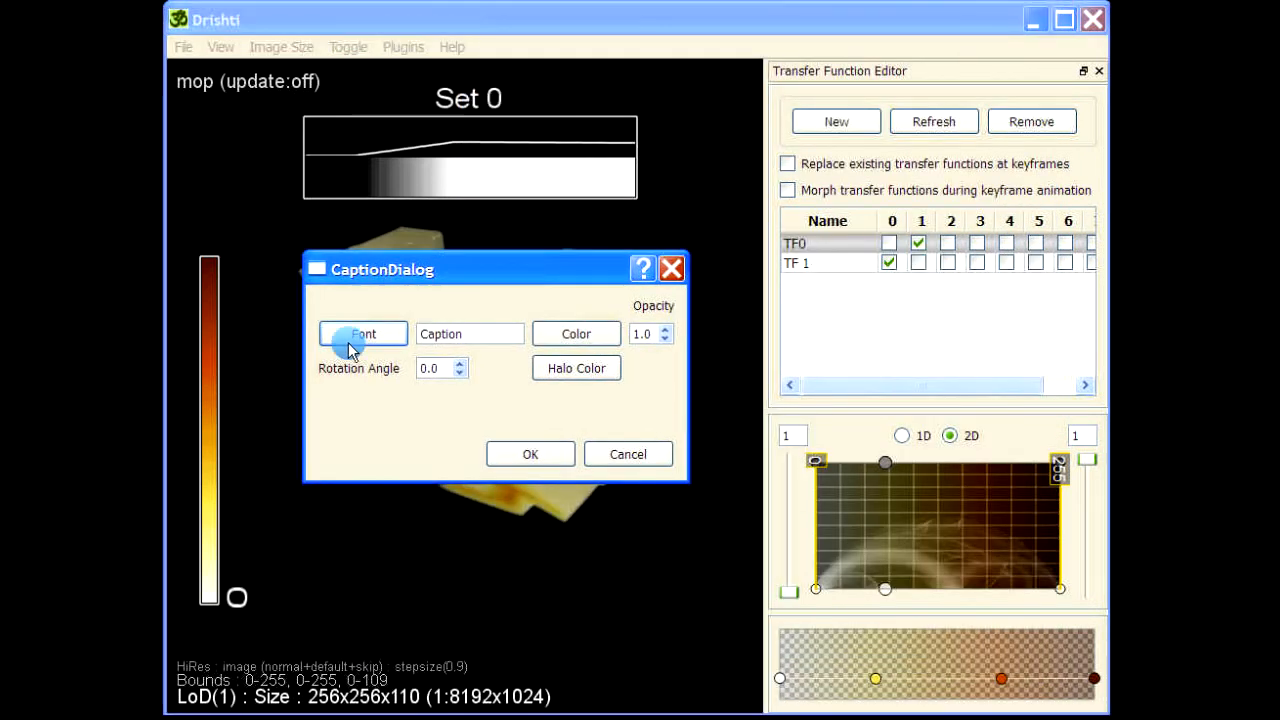
key("Tab")
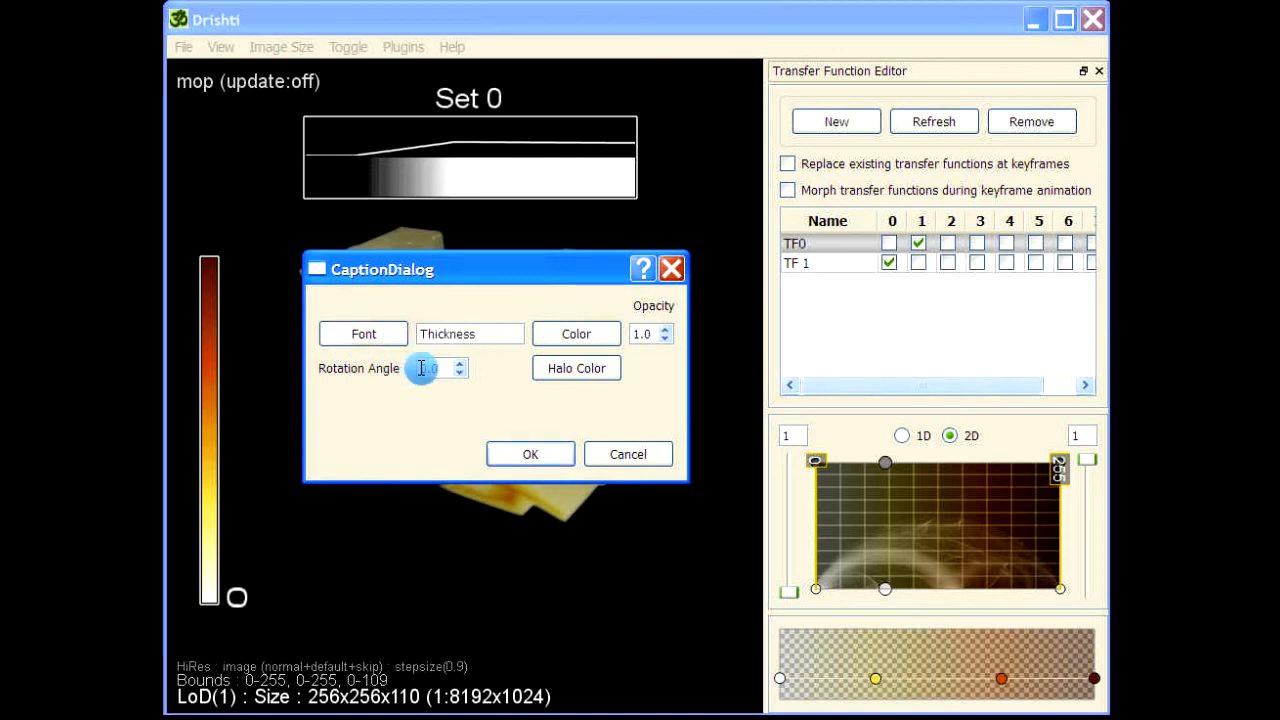
left_click(574, 368)
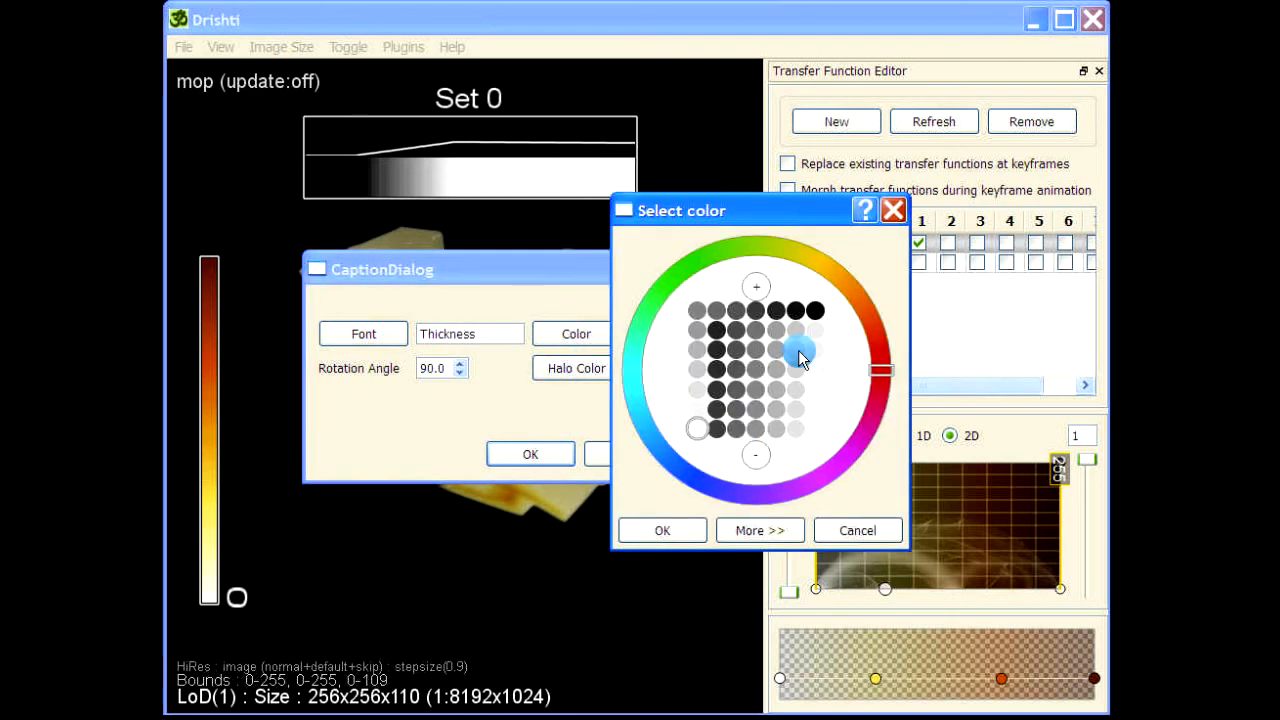
left_click(818, 310)
key("Return")
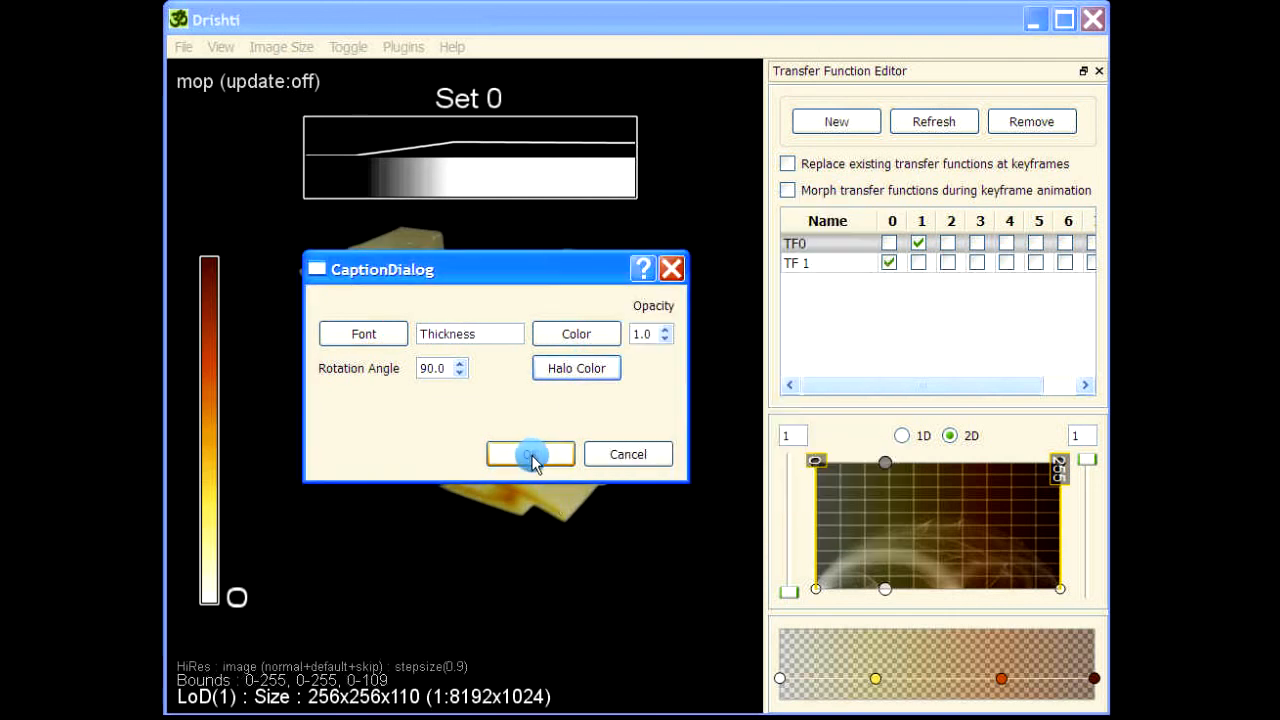
left_click(529, 455)
left_click_drag(367, 421, 240, 455)
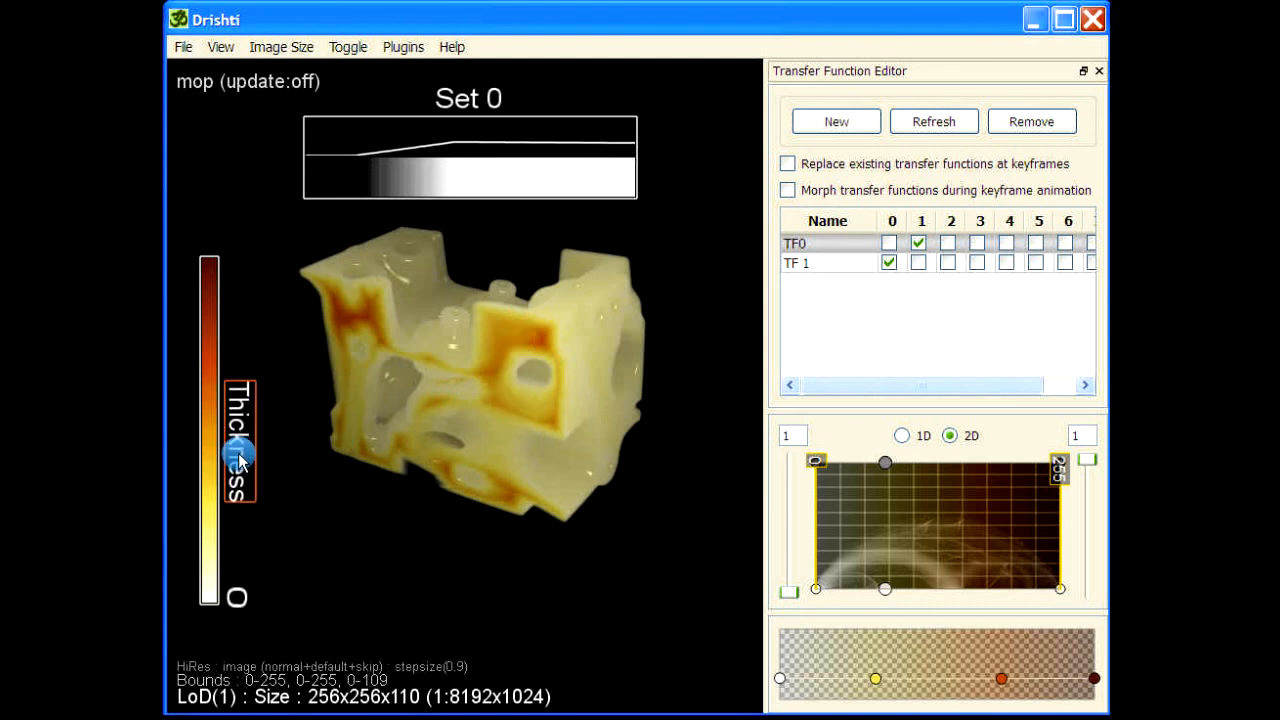
Reopen the Thickness caption's settings and nudge the caption slightly upward beside the color bar.
double_click(240, 458)
left_click(363, 571)
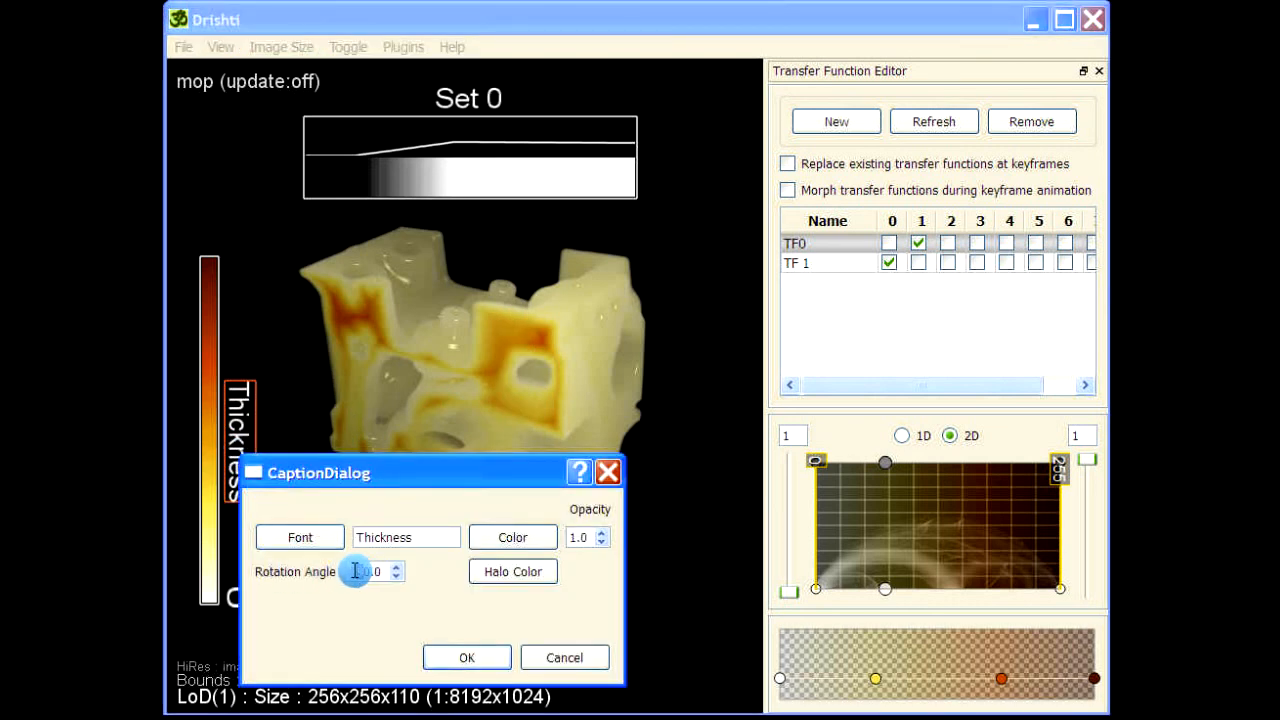
left_click(466, 657)
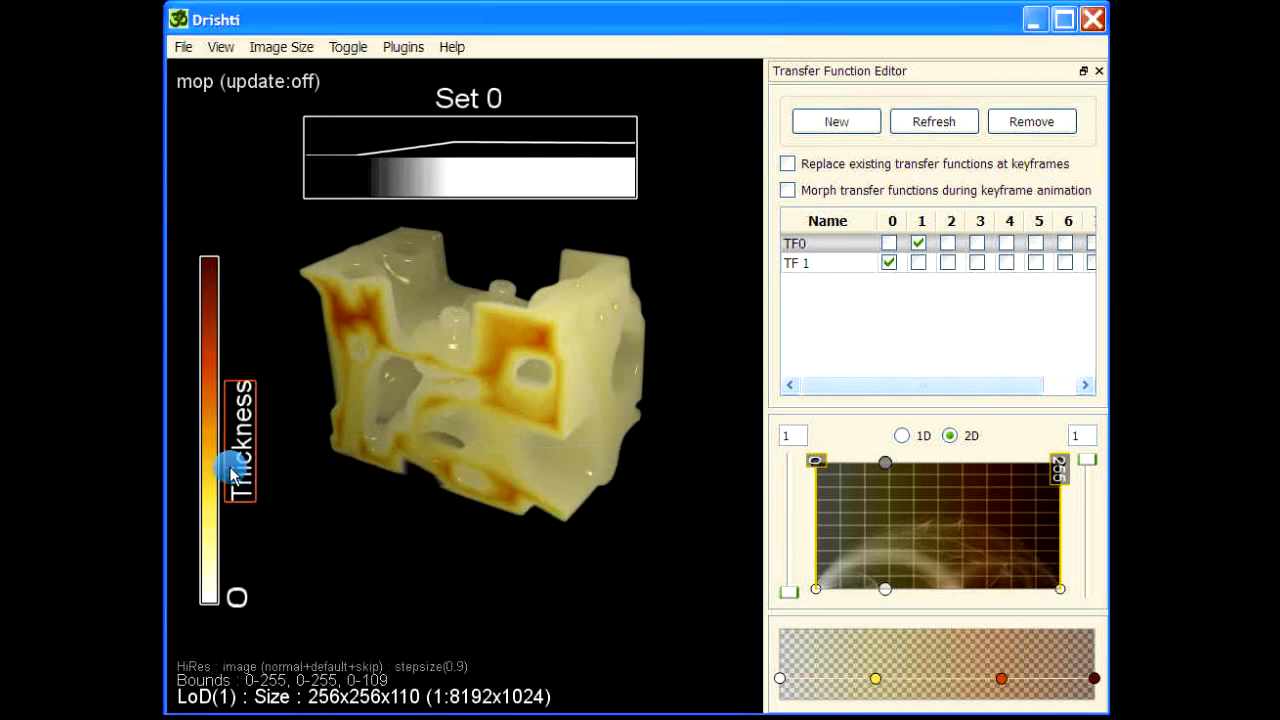
mouse_move(232, 473)
left_mouse_down()
mouse_move(172, 461)
mouse_move(240, 443)
mouse_move(234, 506)
mouse_move(248, 474)
mouse_move(231, 460)
left_mouse_up()
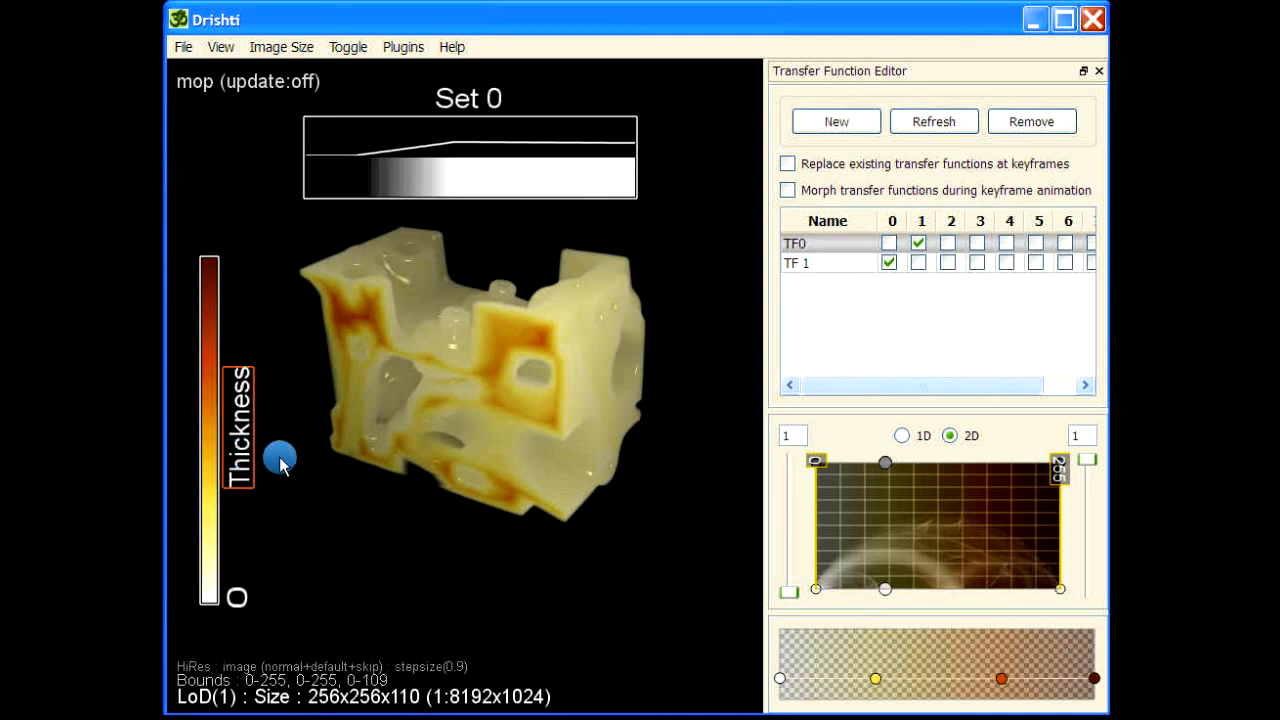
Add a caption reading 20 voxels with 270.0 rotation and a black halo, placed at the color bar's upper end.
key("space")
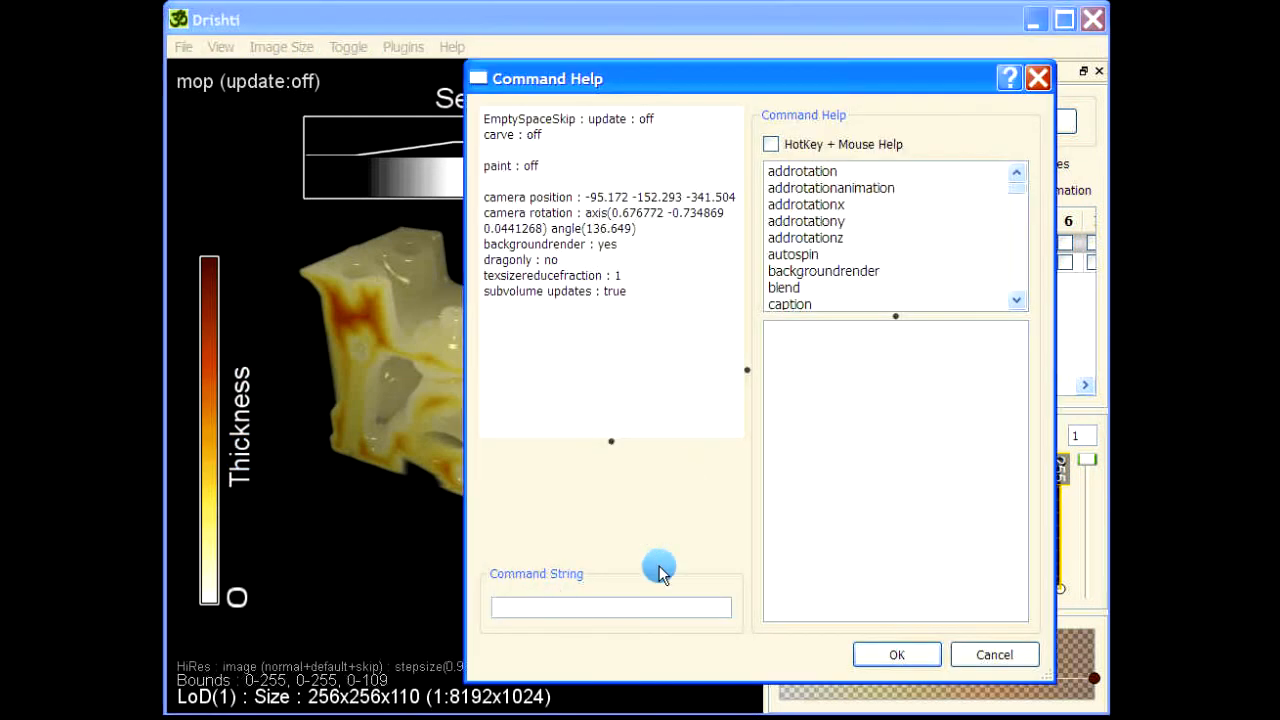
left_click(996, 655)
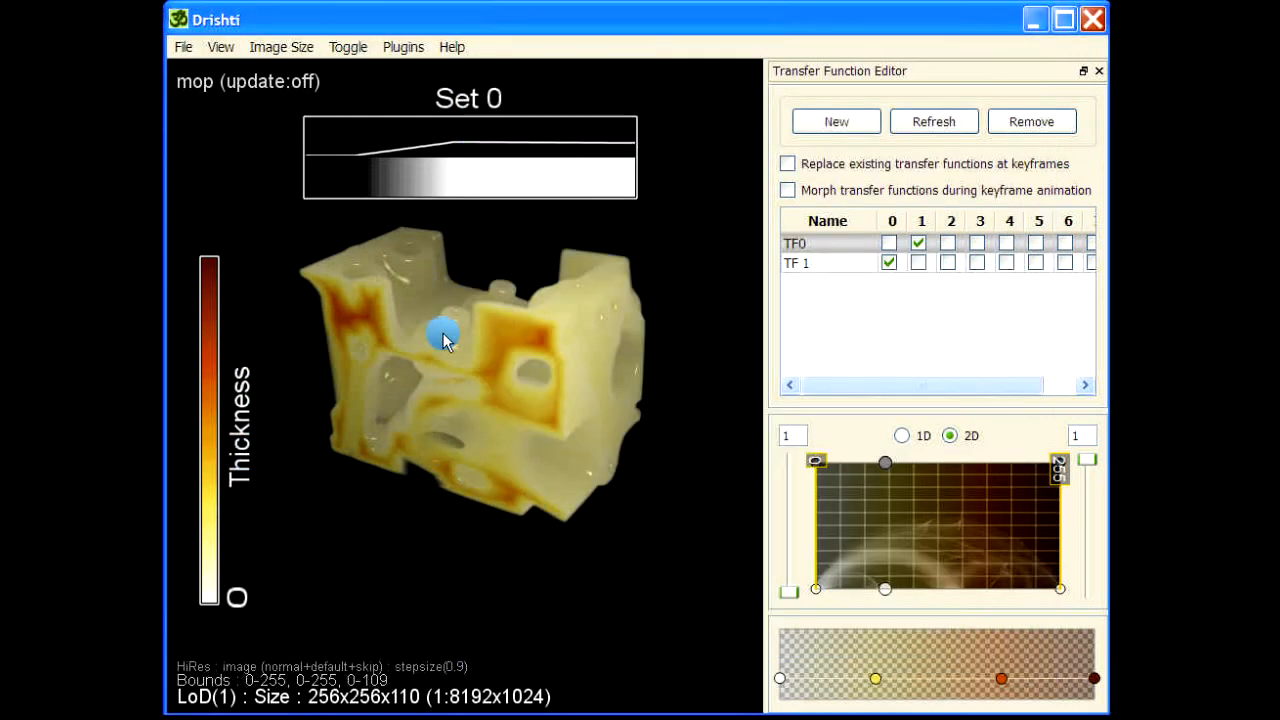
key("c")
left_click_drag(516, 320, 404, 293)
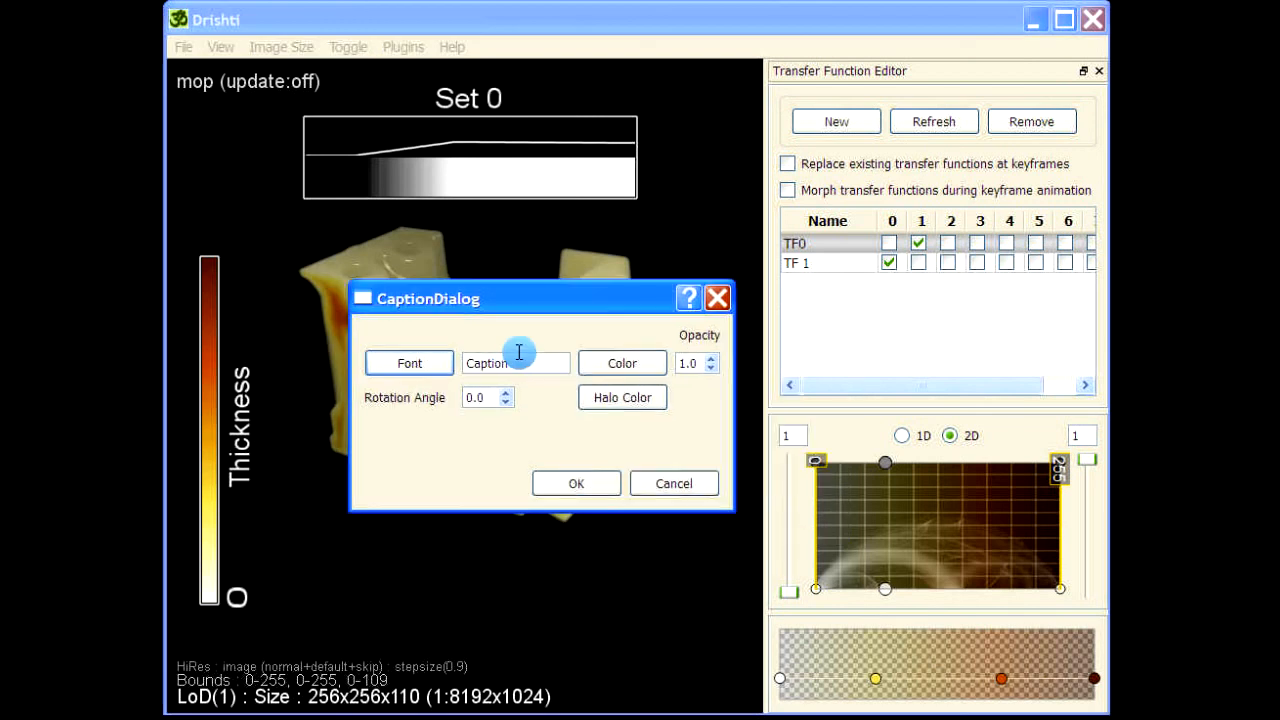
left_click_drag(516, 362, 454, 356)
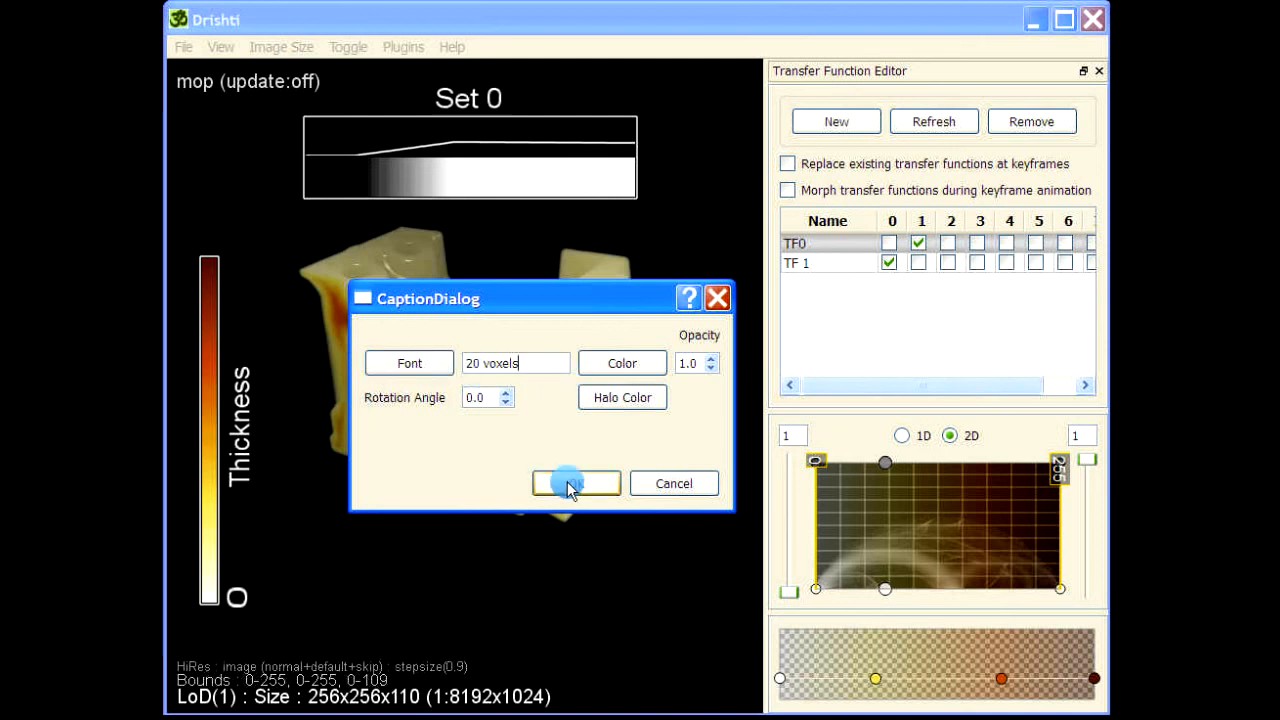
left_click(466, 398)
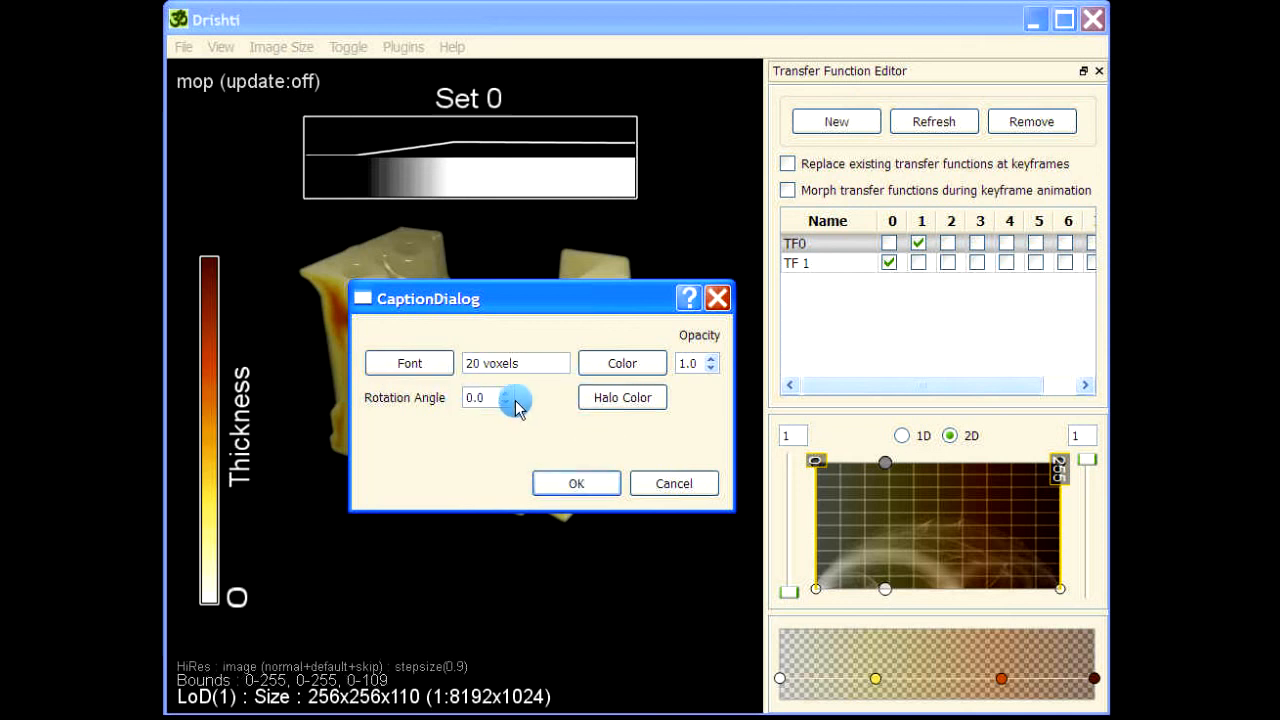
mouse_move(516, 405)
left_click(474, 396)
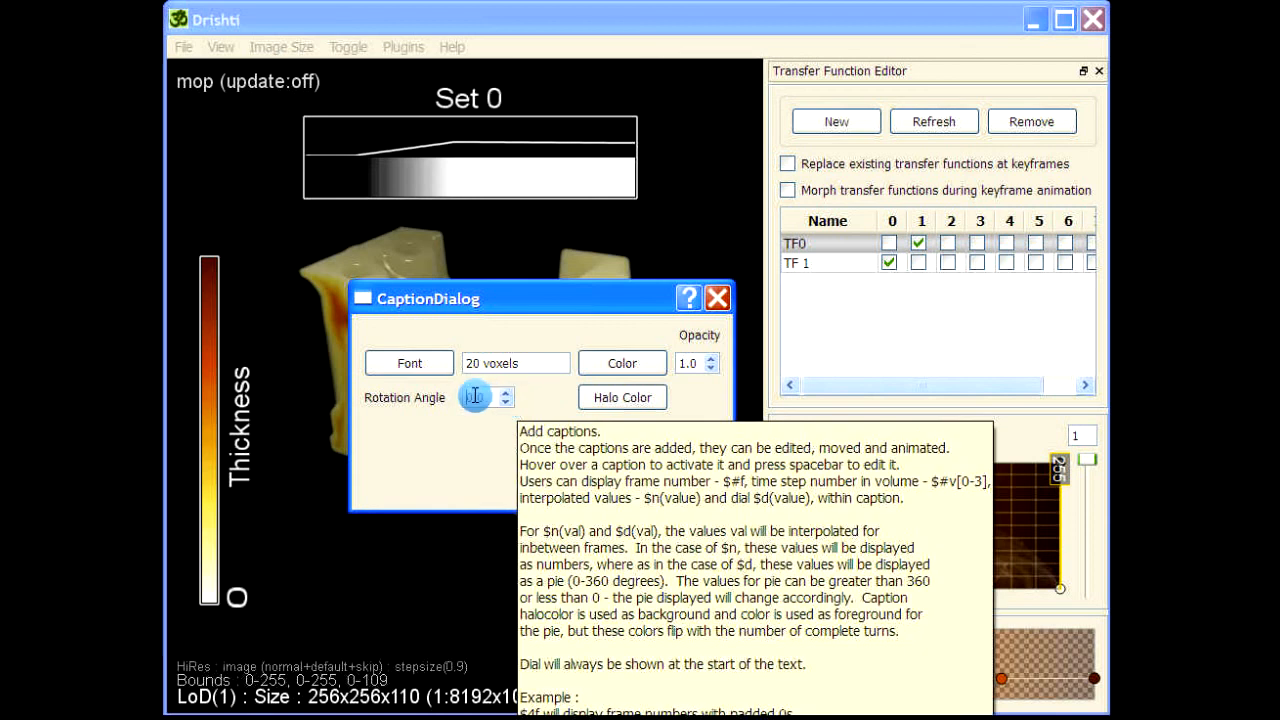
left_click(648, 403)
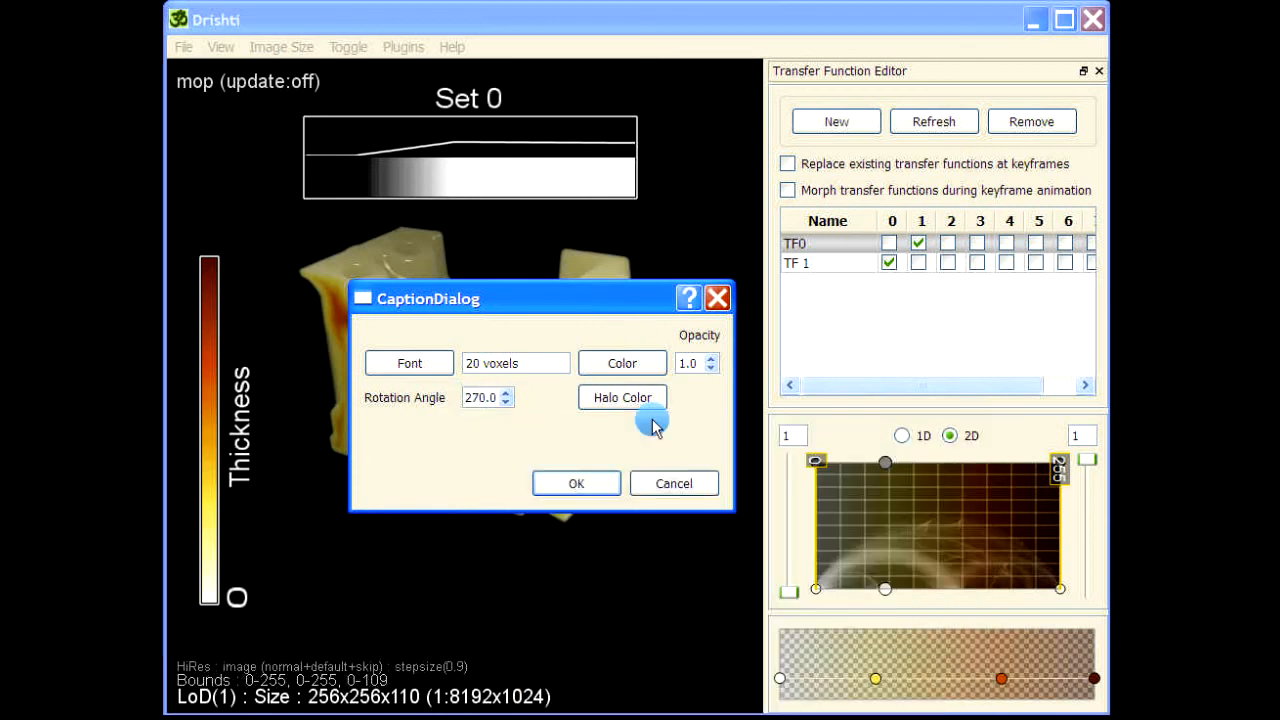
left_click(817, 310)
left_click(659, 527)
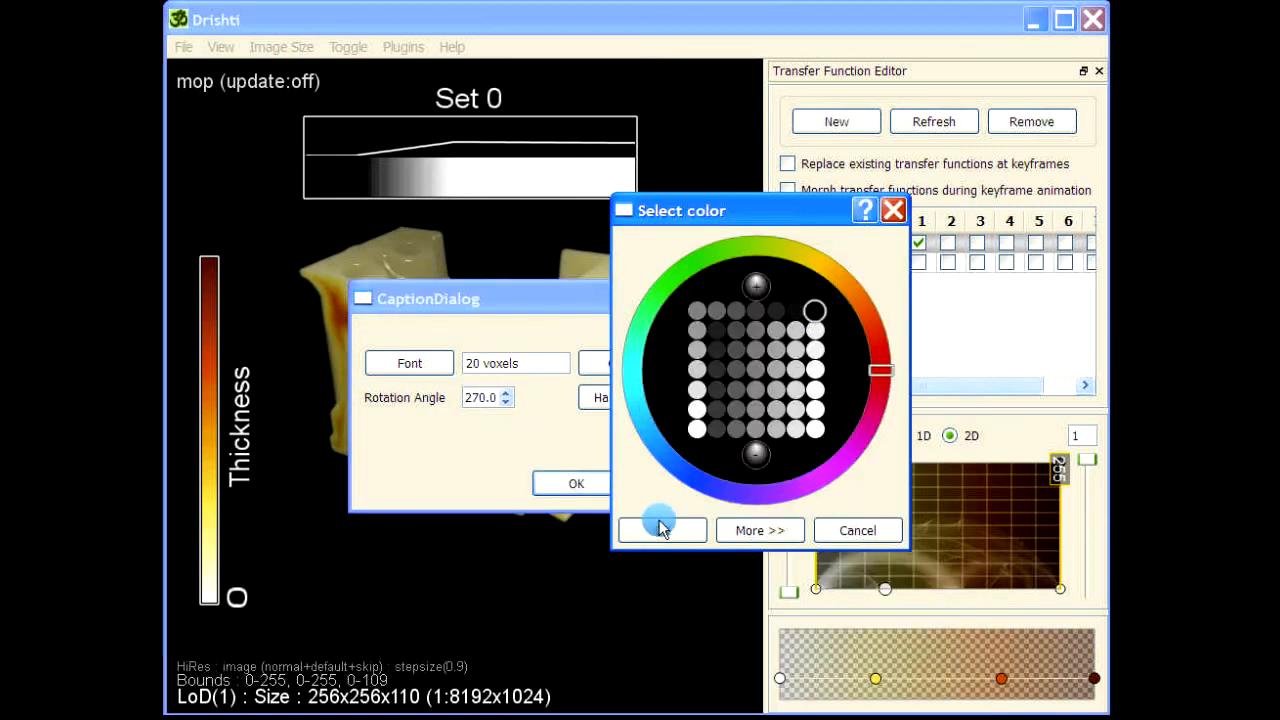
left_click(595, 484)
left_click_drag(534, 371, 243, 245)
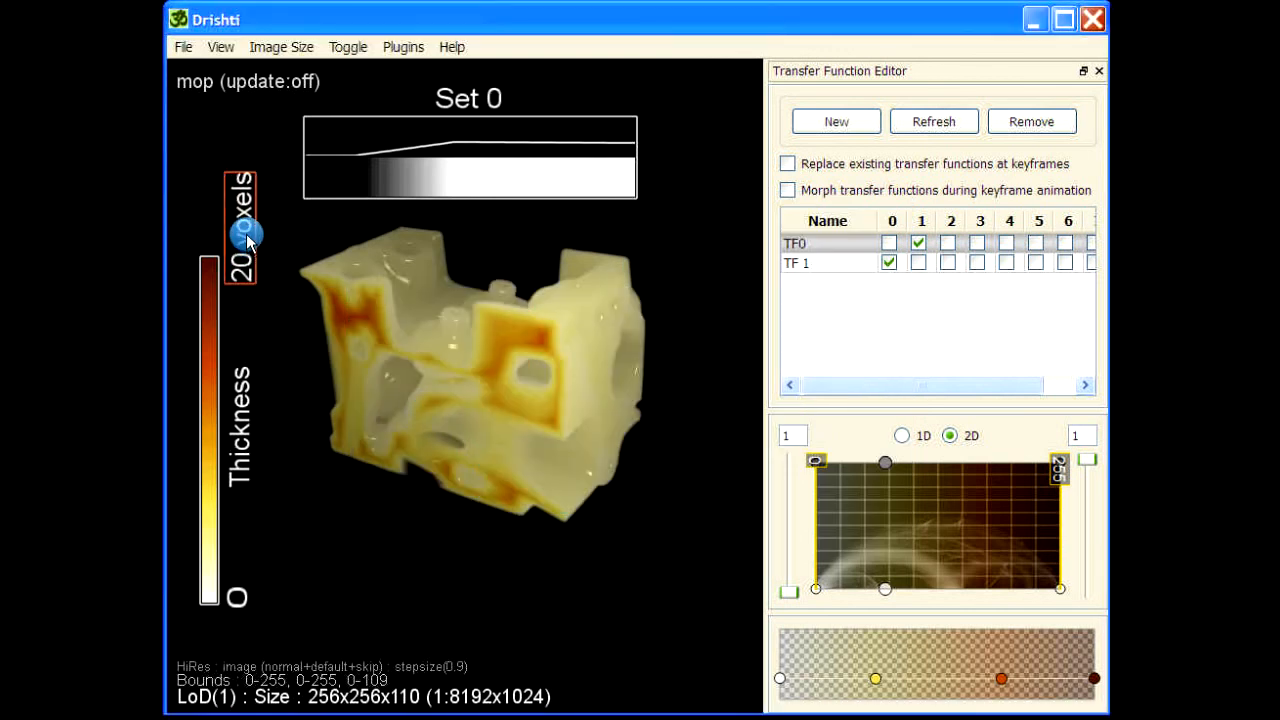
Edit the upper caption's text to read just 20.
double_click(246, 238)
double_click(443, 316)
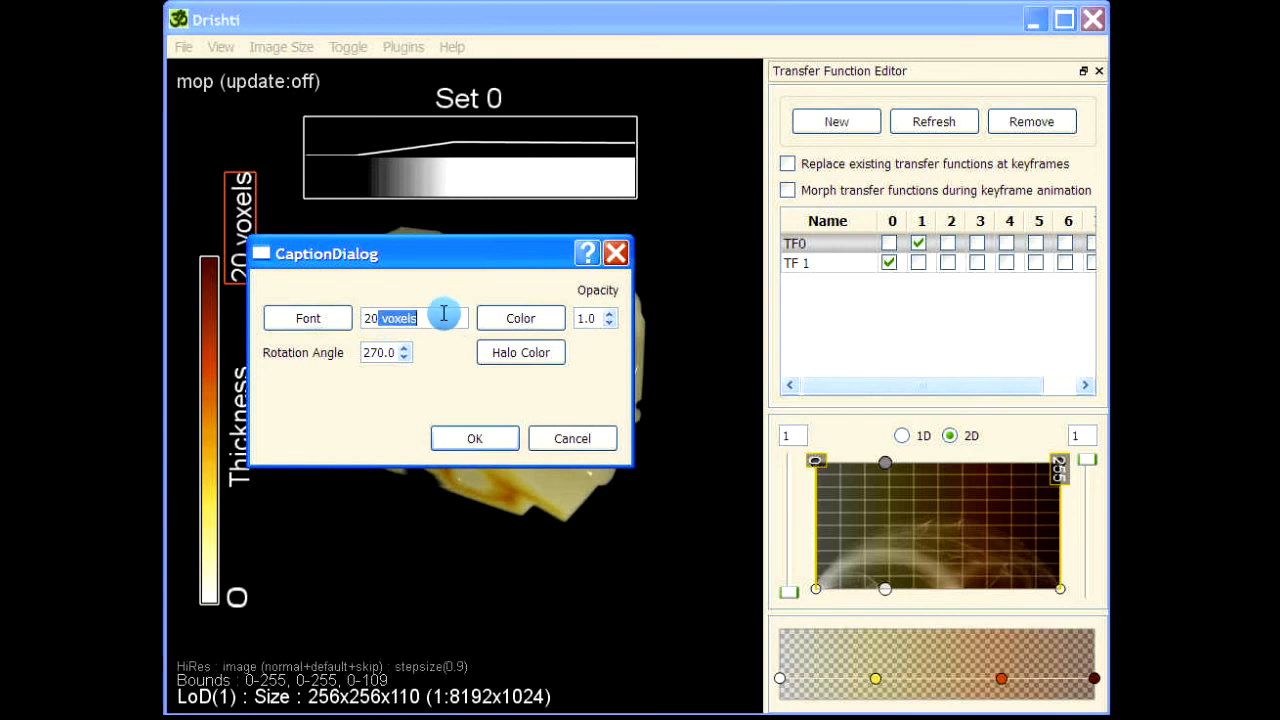
left_click(472, 437)
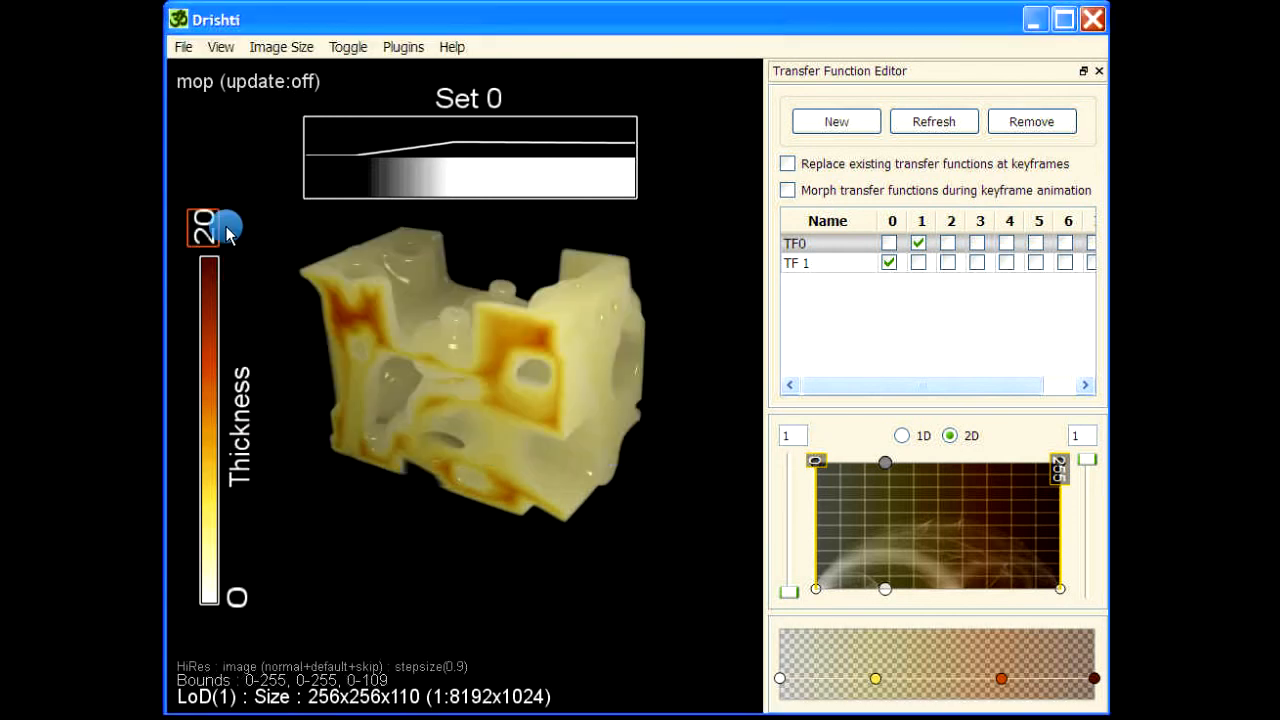
Set the 20 caption's rotation angle to 0.
double_click(217, 240)
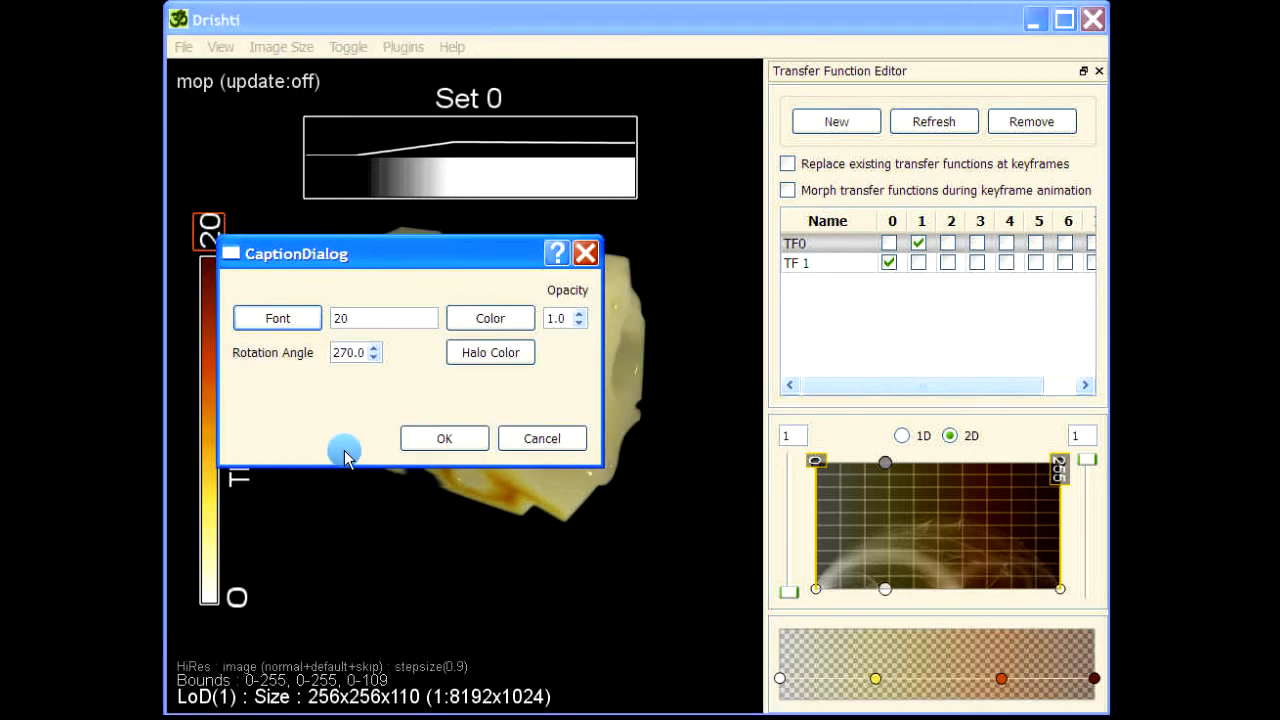
left_click_drag(347, 352, 321, 352)
type("0")
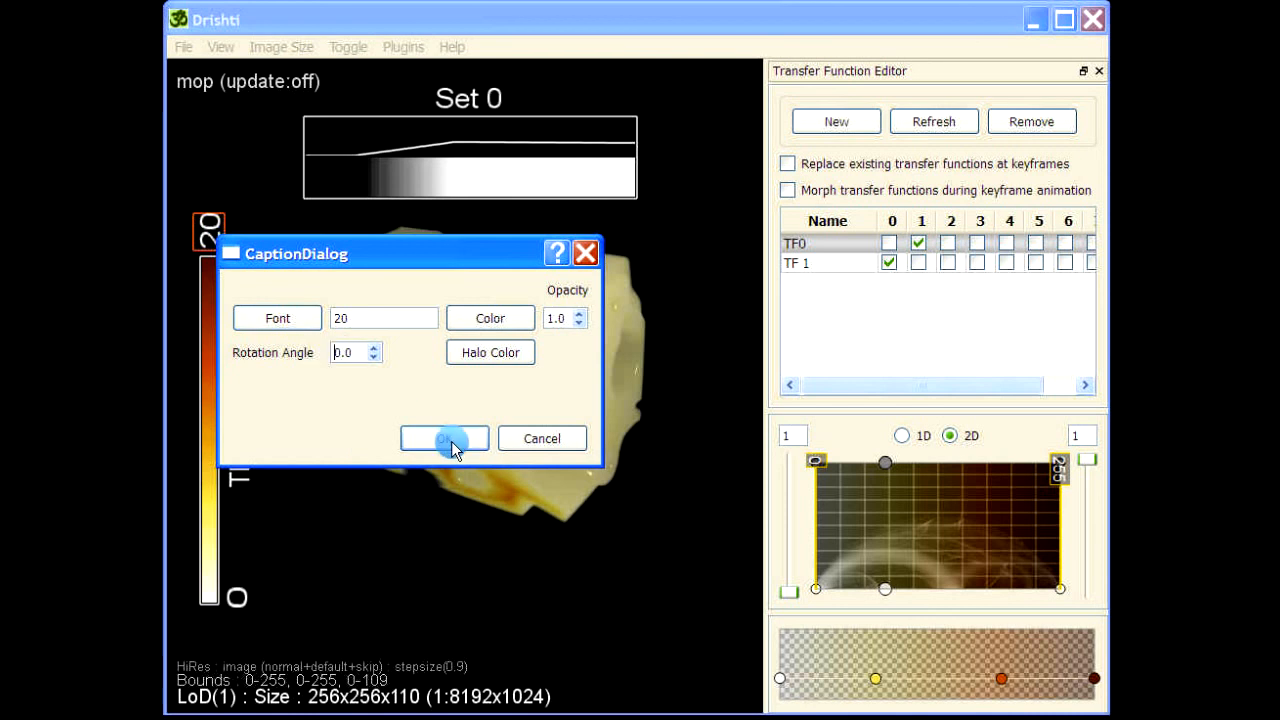
left_click(443, 437)
Move the 0 caption just below the color bar and set its rotation angle to 0.0.
left_click_drag(238, 617, 210, 637)
double_click(209, 630)
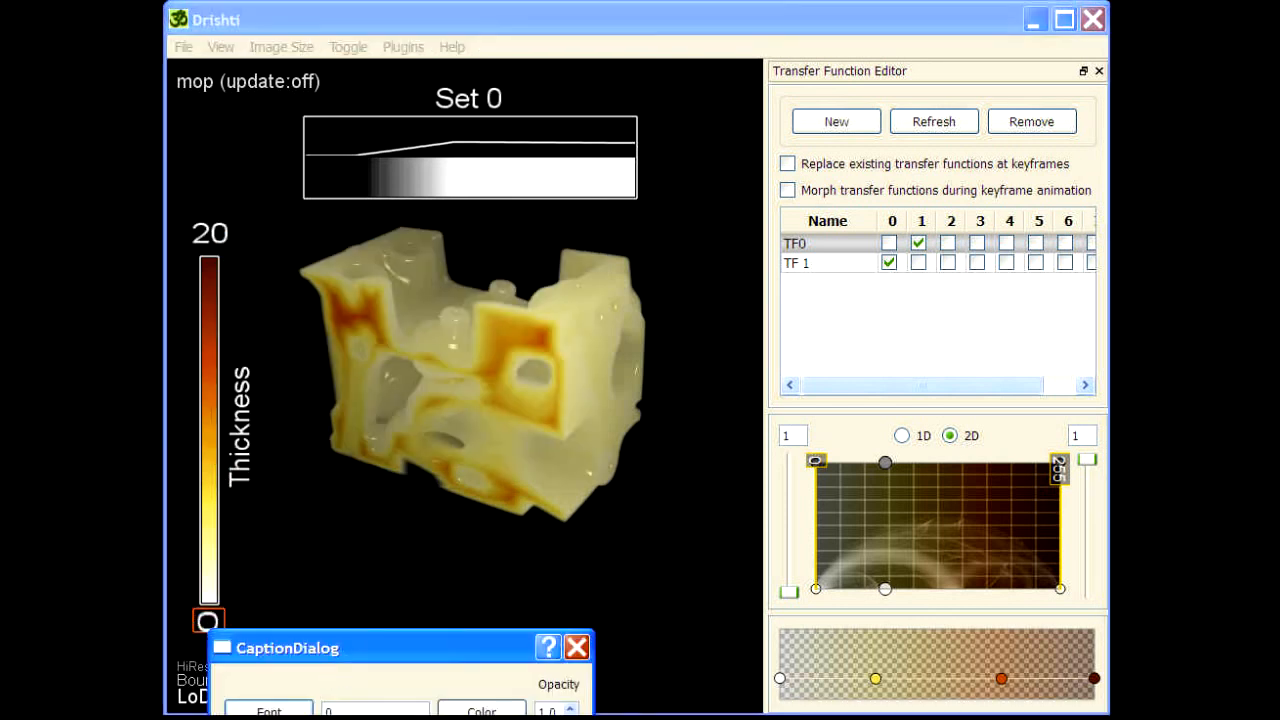
left_click_drag(373, 648, 455, 273)
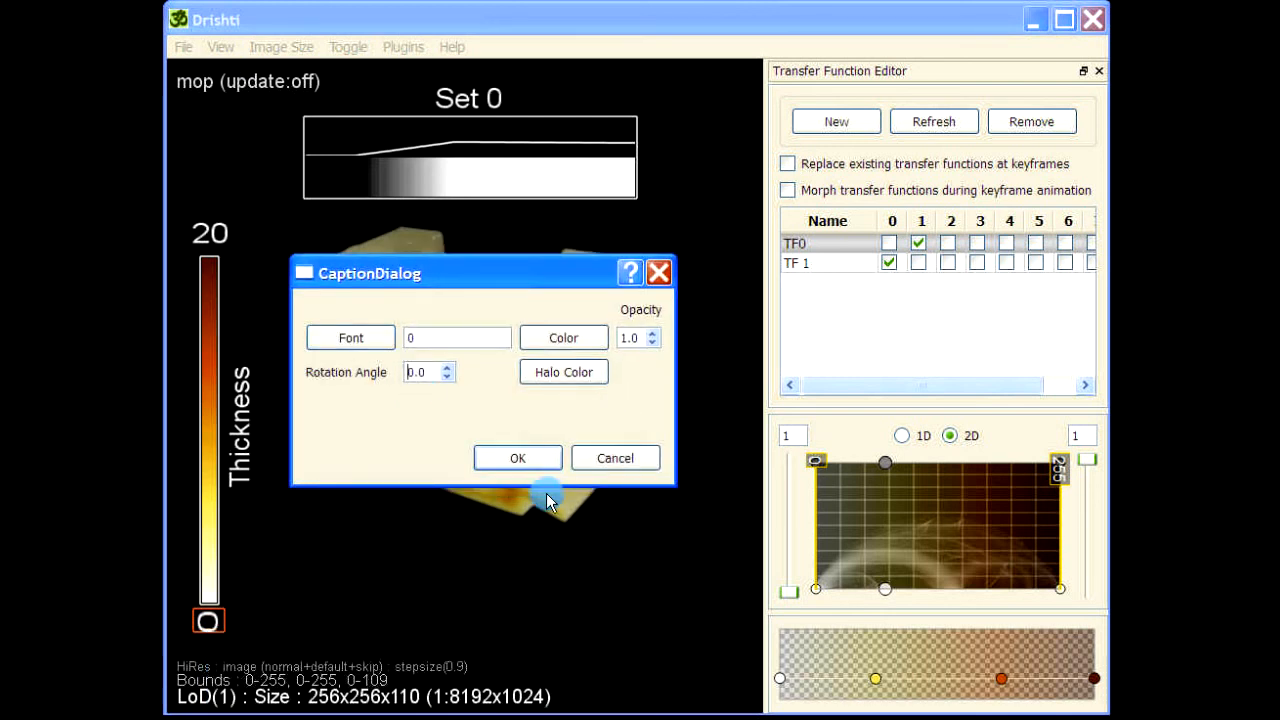
left_click(518, 456)
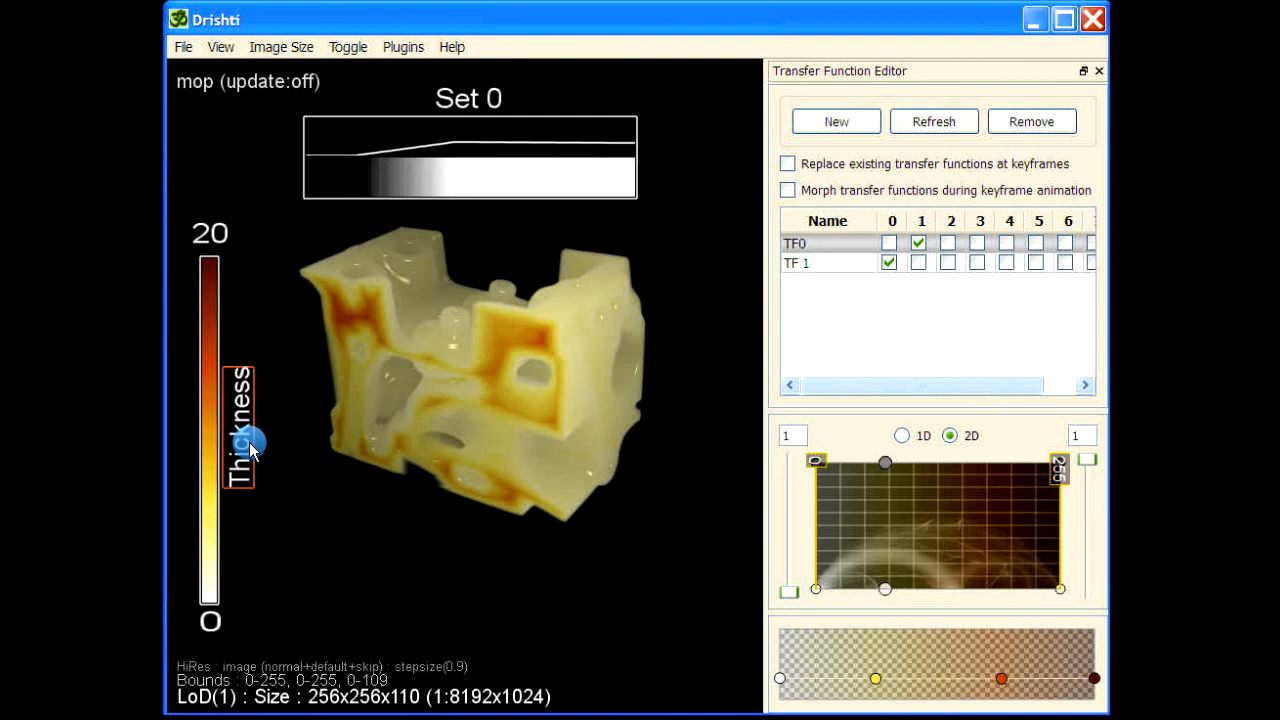
Change the 20 caption's font size to 10.
double_click(210, 235)
left_click(261, 328)
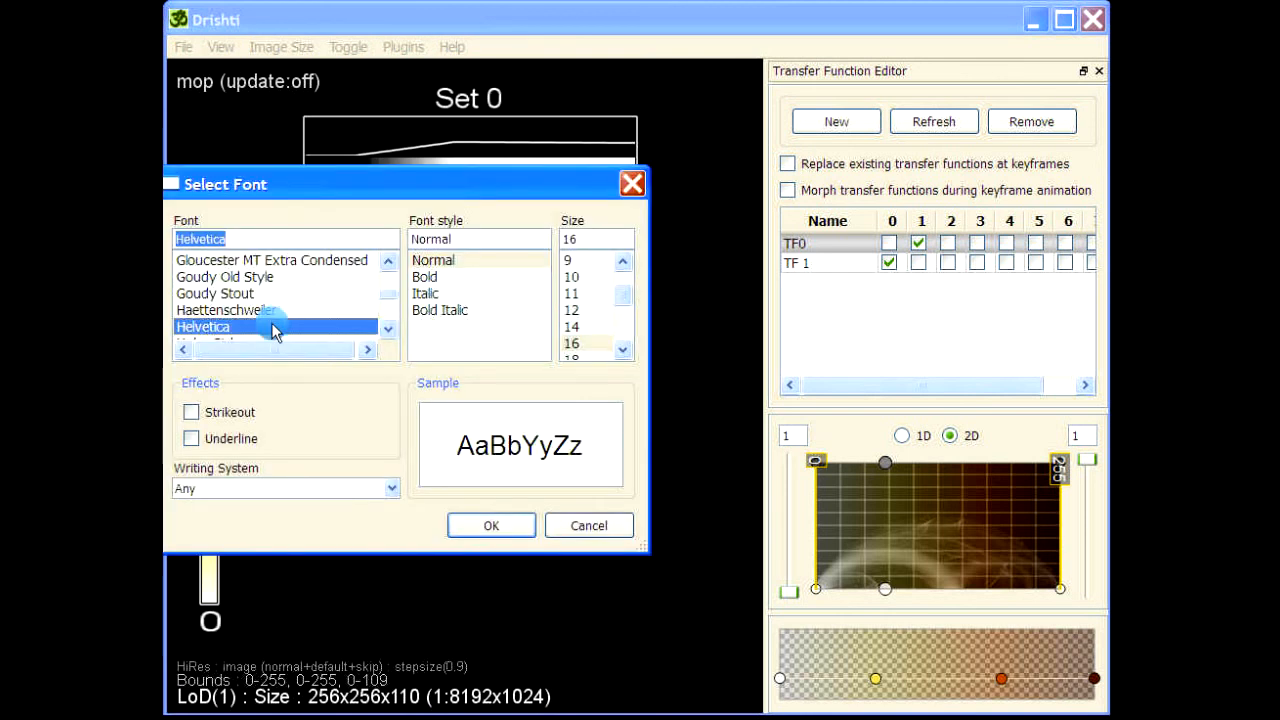
left_click(580, 277)
left_click(493, 526)
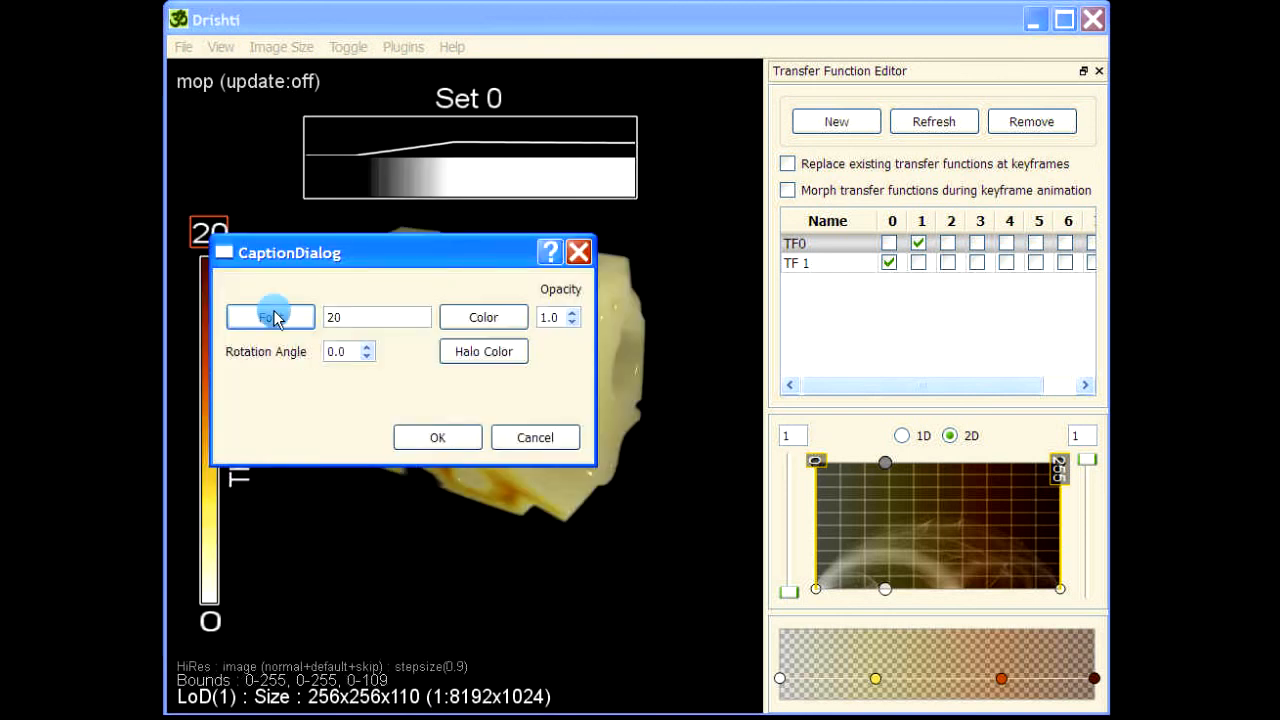
left_click(425, 430)
left_click(210, 238)
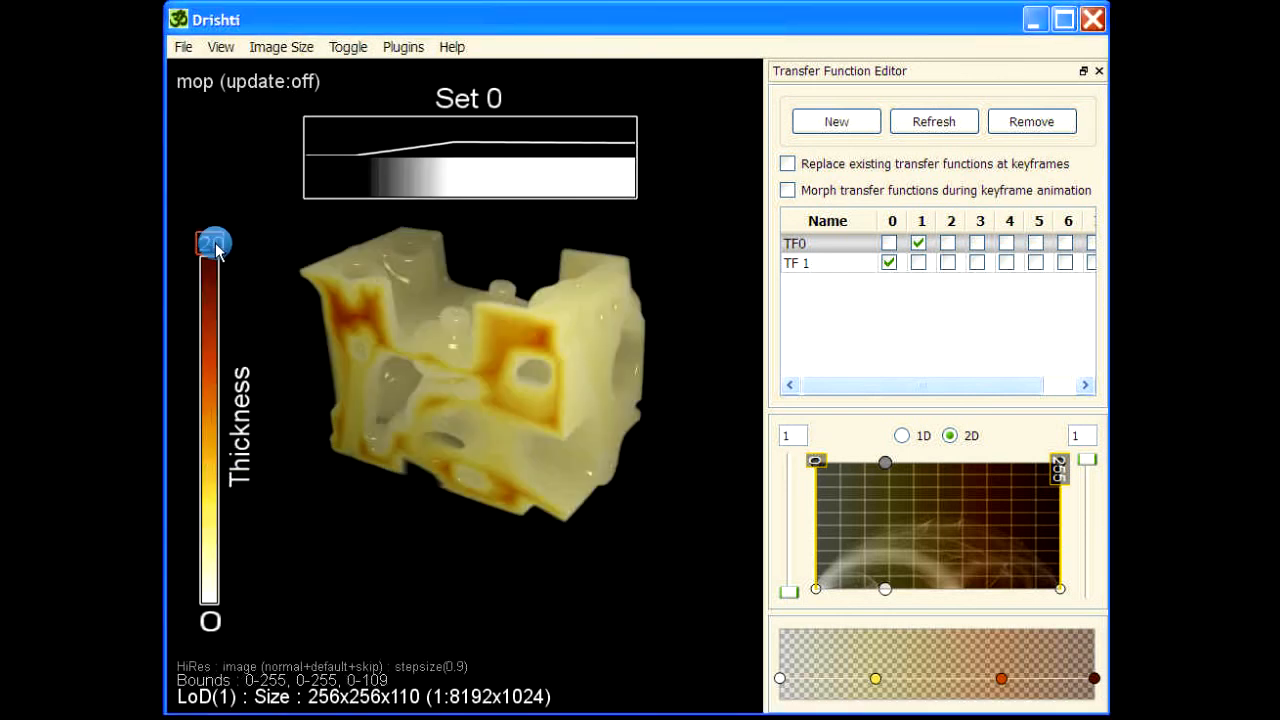
Change the 0 caption's font size to 10.
left_click(209, 620)
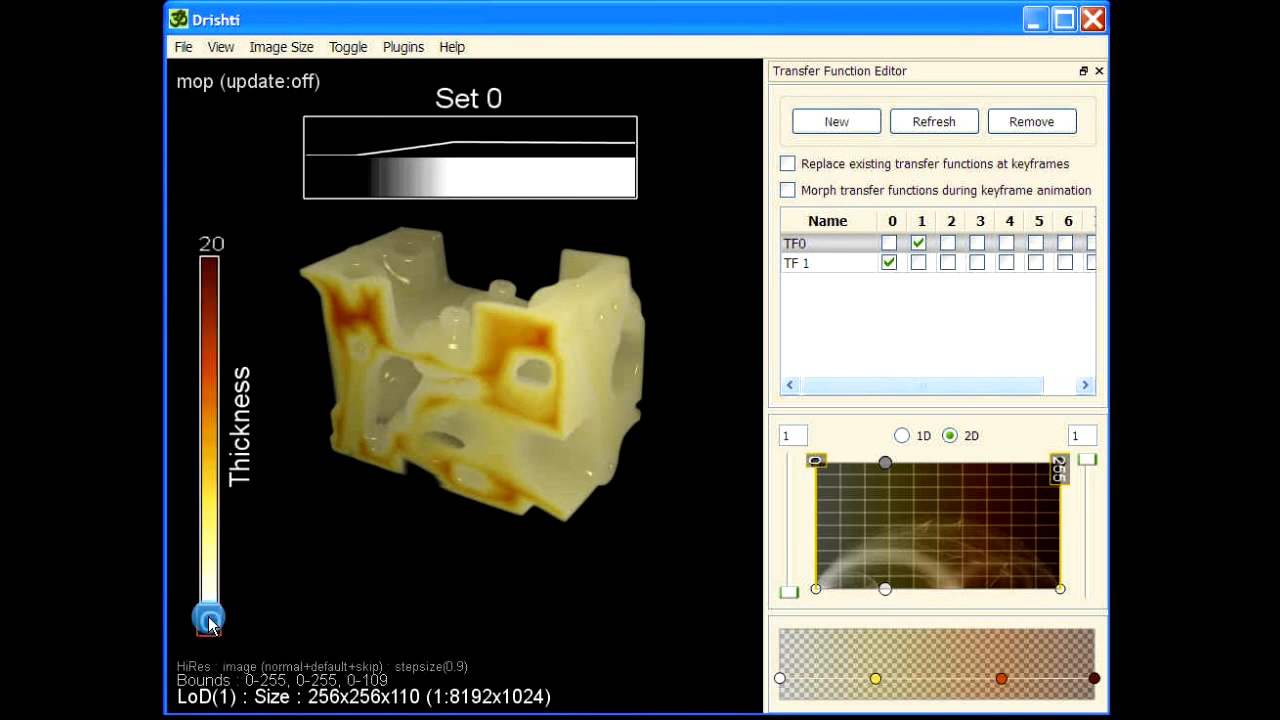
double_click(209, 620)
left_click_drag(323, 634, 345, 240)
left_click(314, 301)
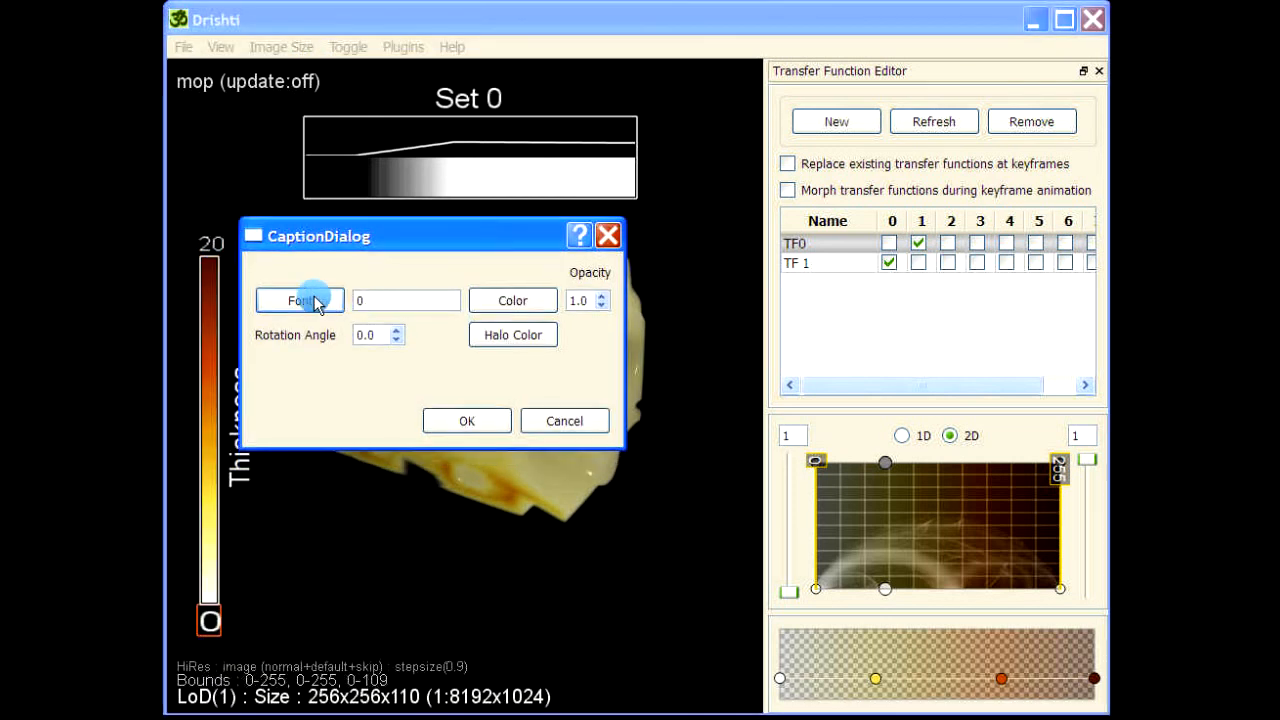
left_click(603, 261)
left_click(526, 514)
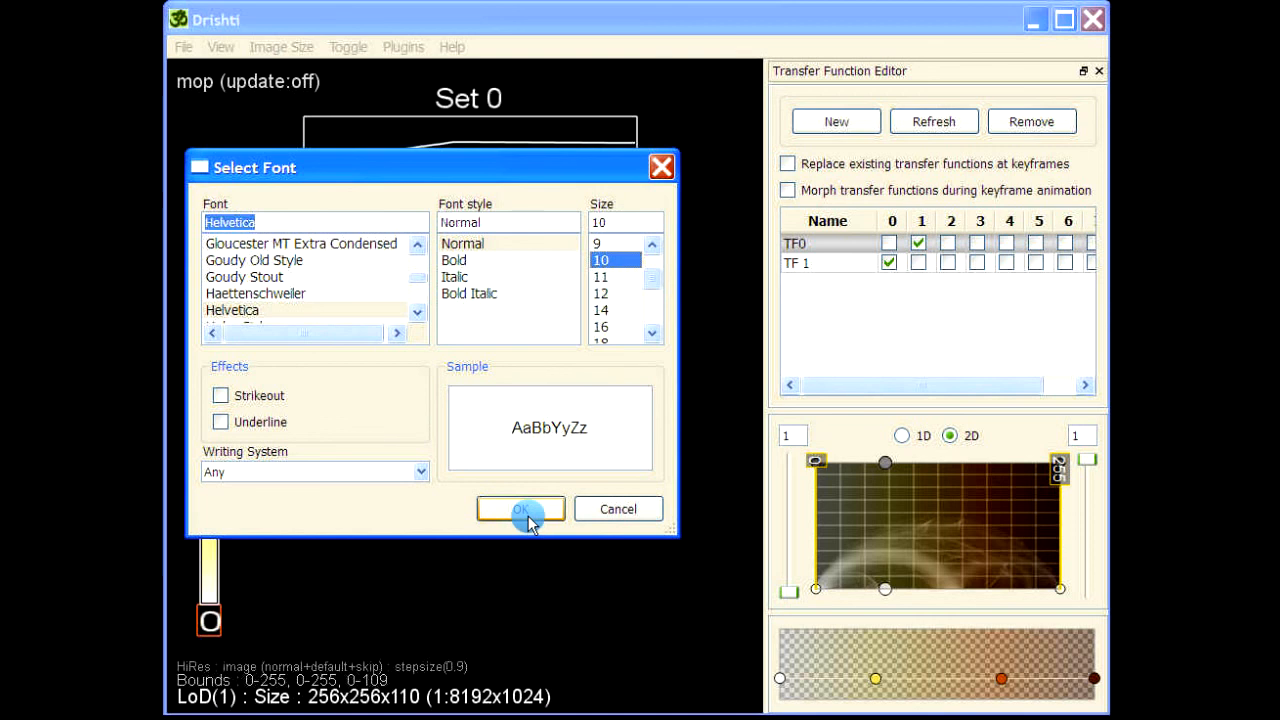
left_click(484, 424)
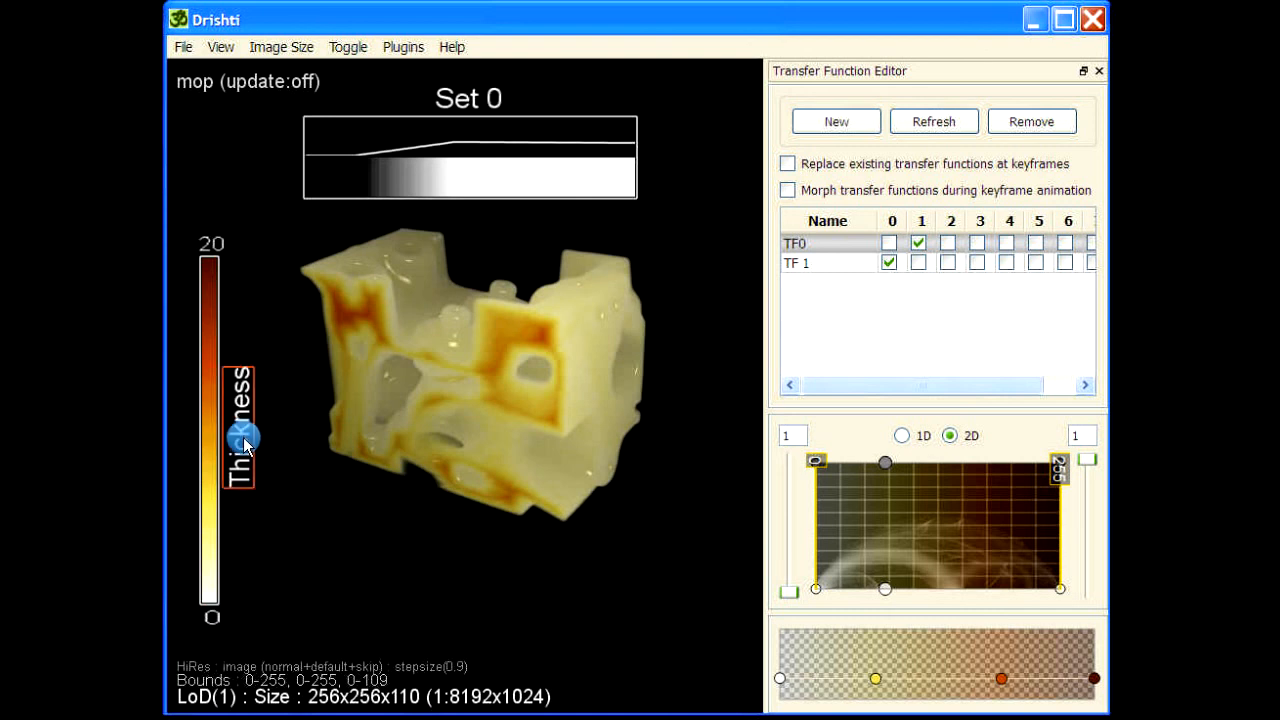
Shift the Set 0 transfer function overlay slightly right and down.
left_click_drag(466, 161, 496, 206)
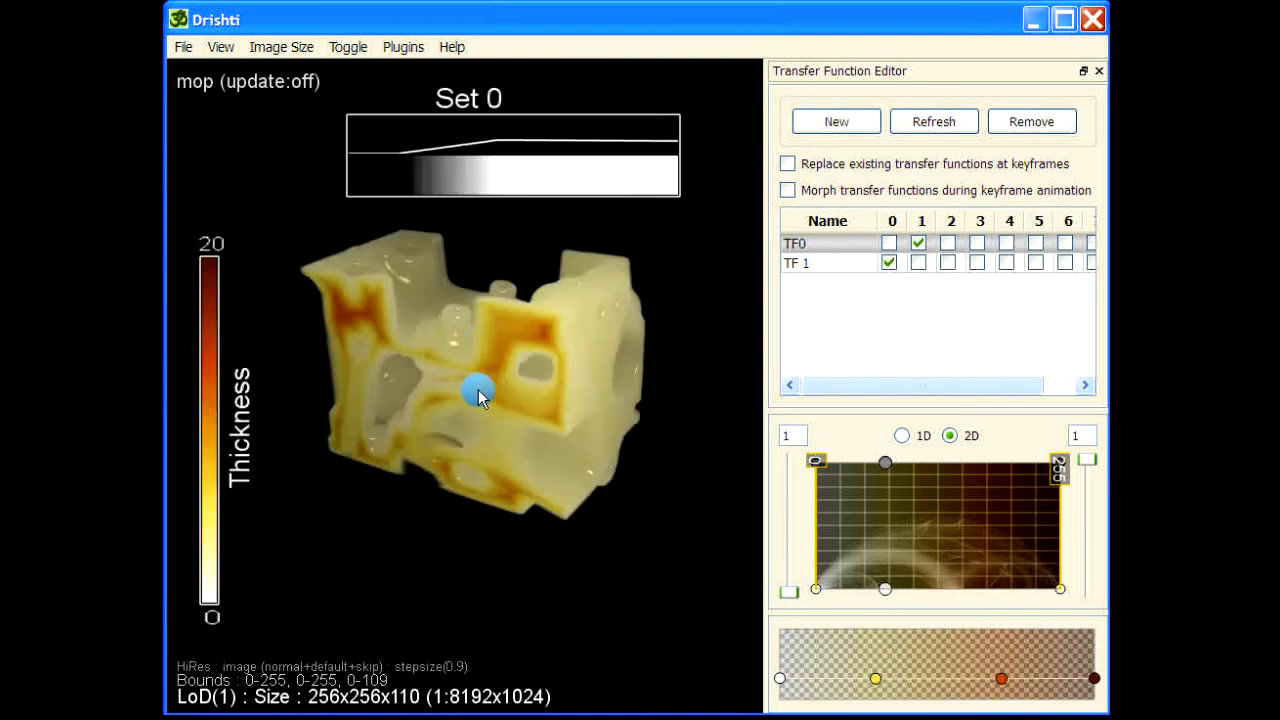
right_click_drag(478, 390, 488, 438)
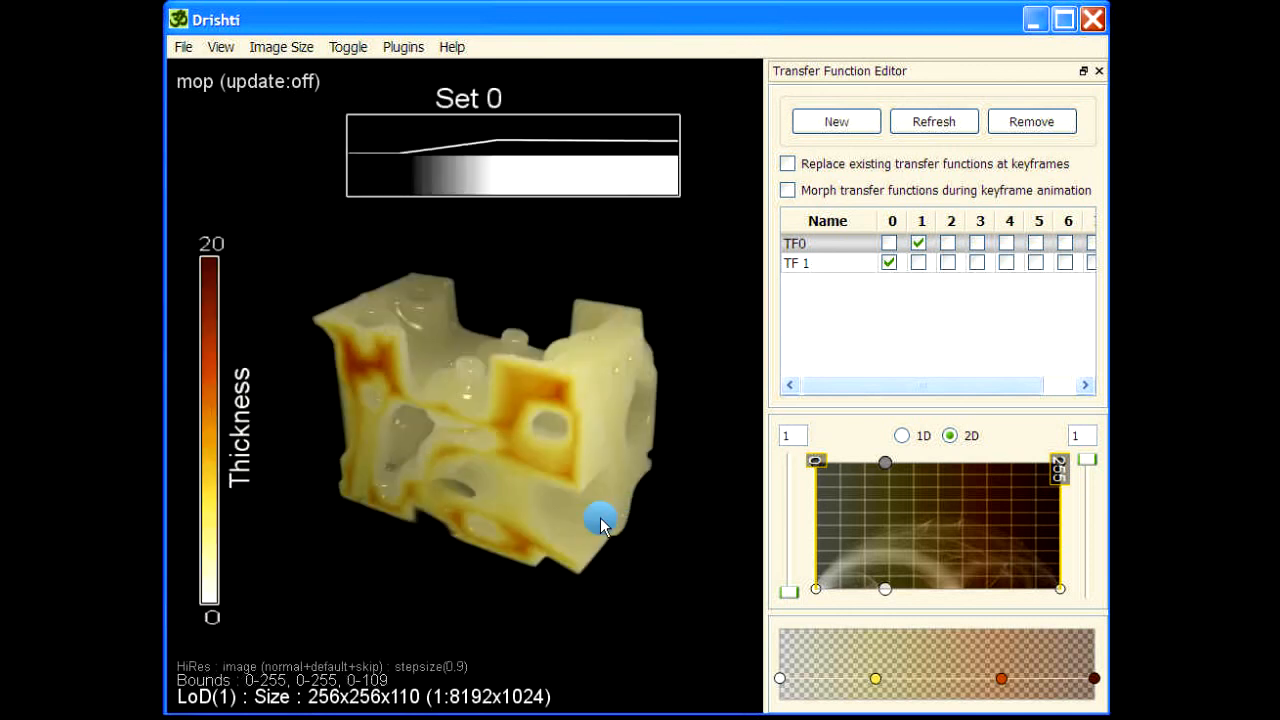
left_click_drag(600, 527, 663, 391)
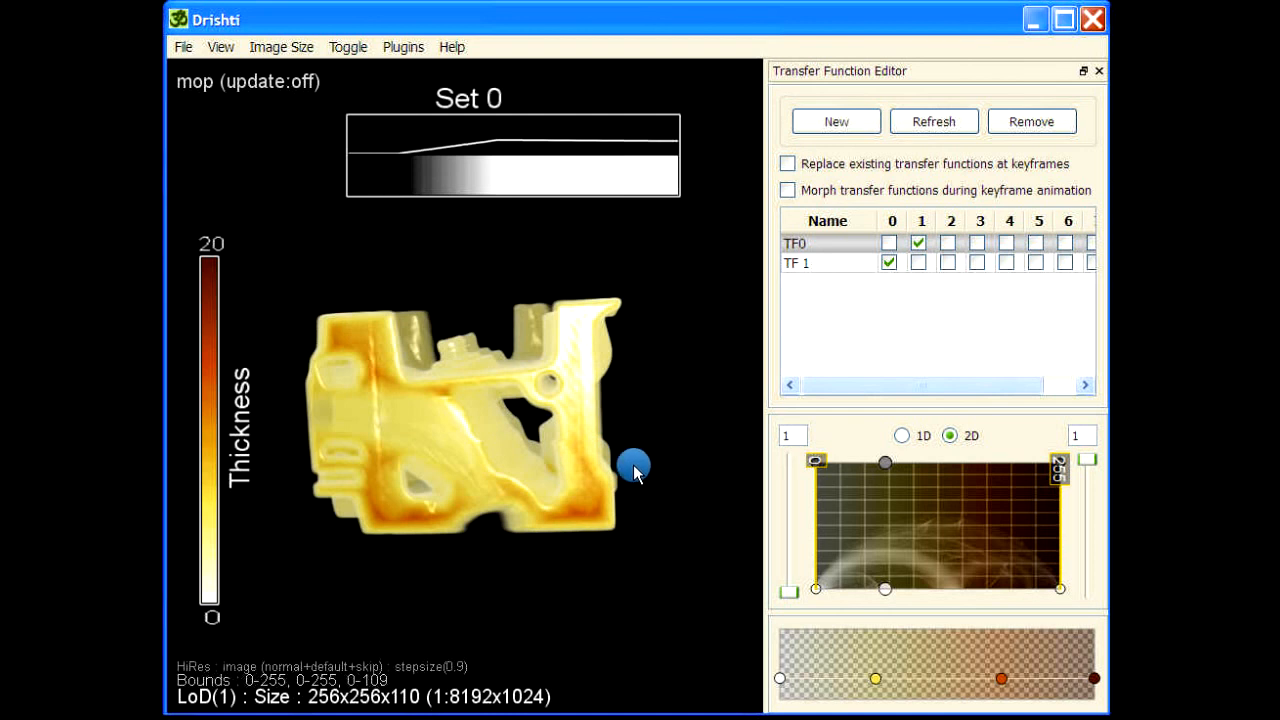
left_click_drag(666, 277, 686, 274)
left_click_drag(663, 491, 600, 549)
mouse_move(531, 234)
left_mouse_down()
mouse_move(572, 252)
mouse_move(548, 246)
left_mouse_up()
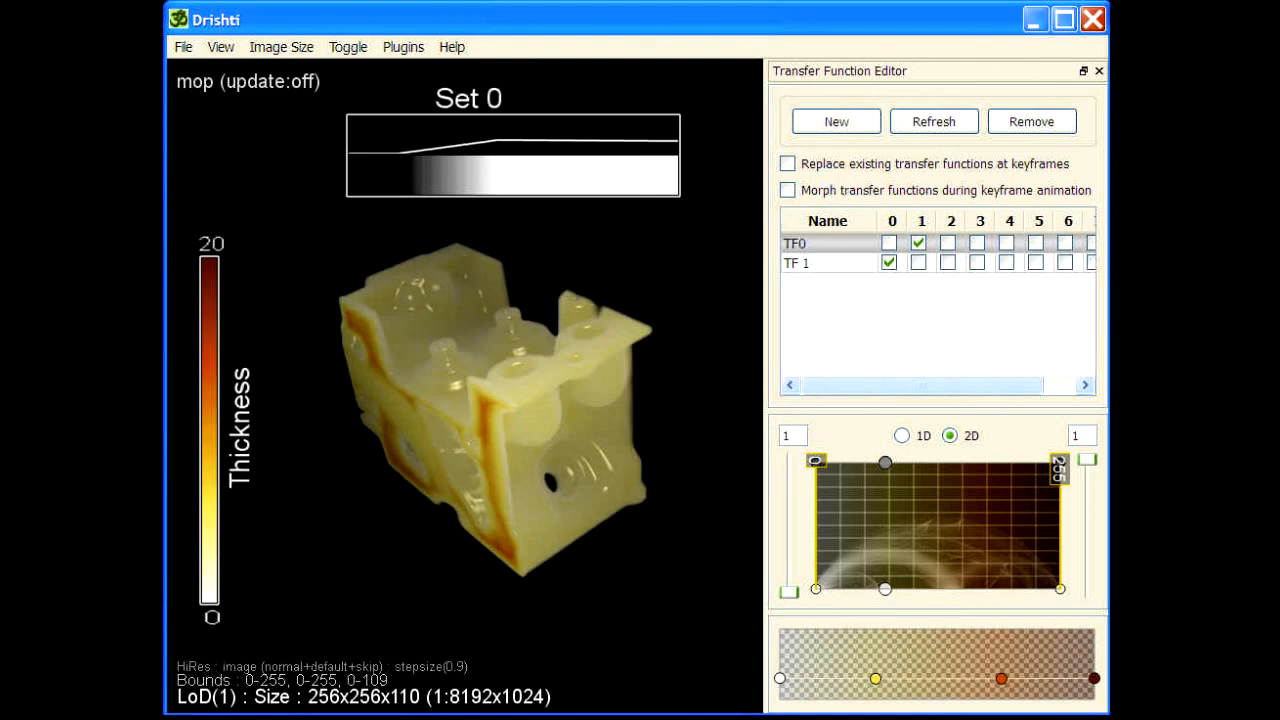